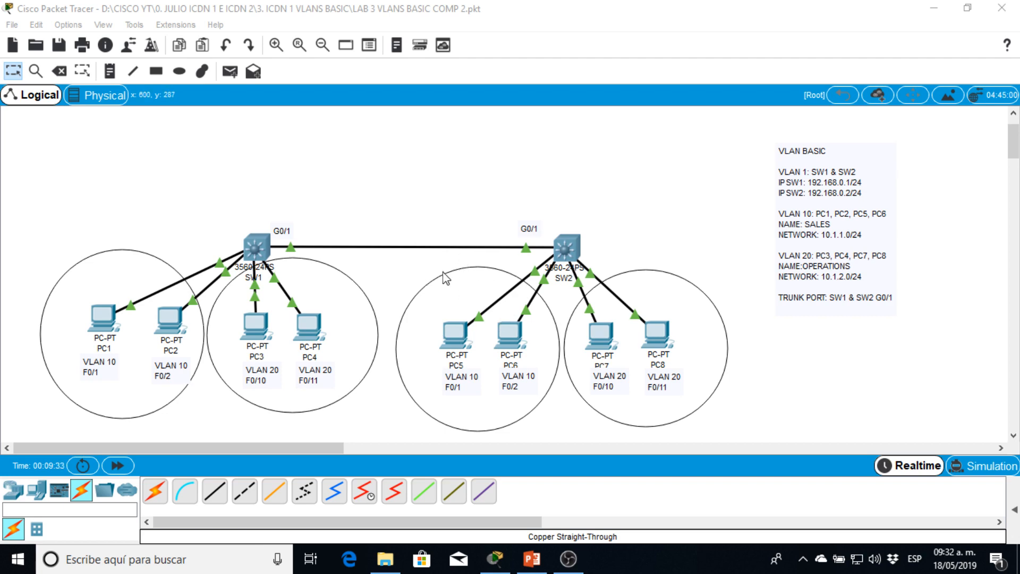
- Open the command-line interface of switch SW1 and move its window clear of the VLAN notes
left_click(253, 244)
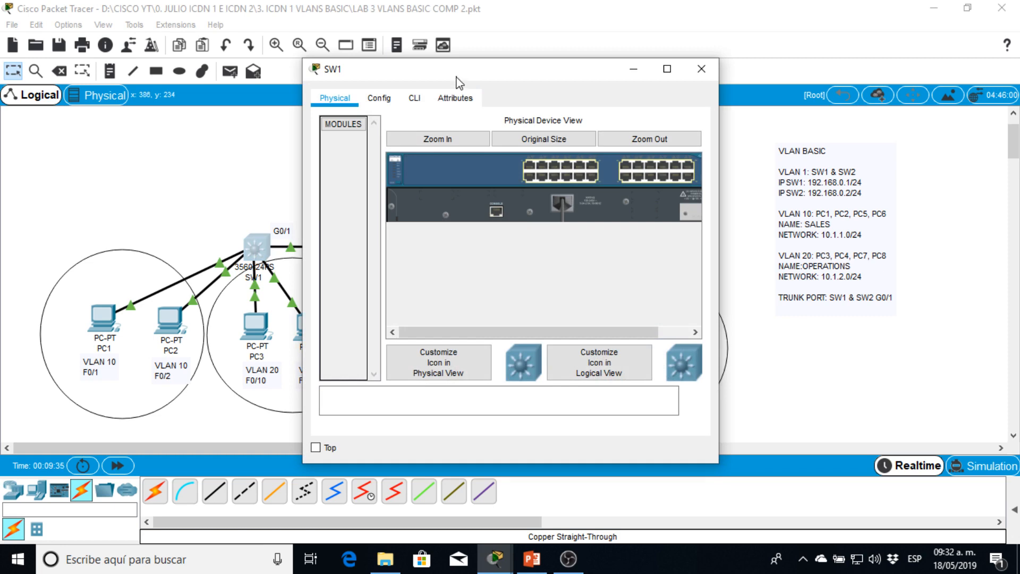
left_click_drag(457, 77, 534, 42)
left_click(492, 63)
key("Return")
key("Return")
key("Return")
key("Return")
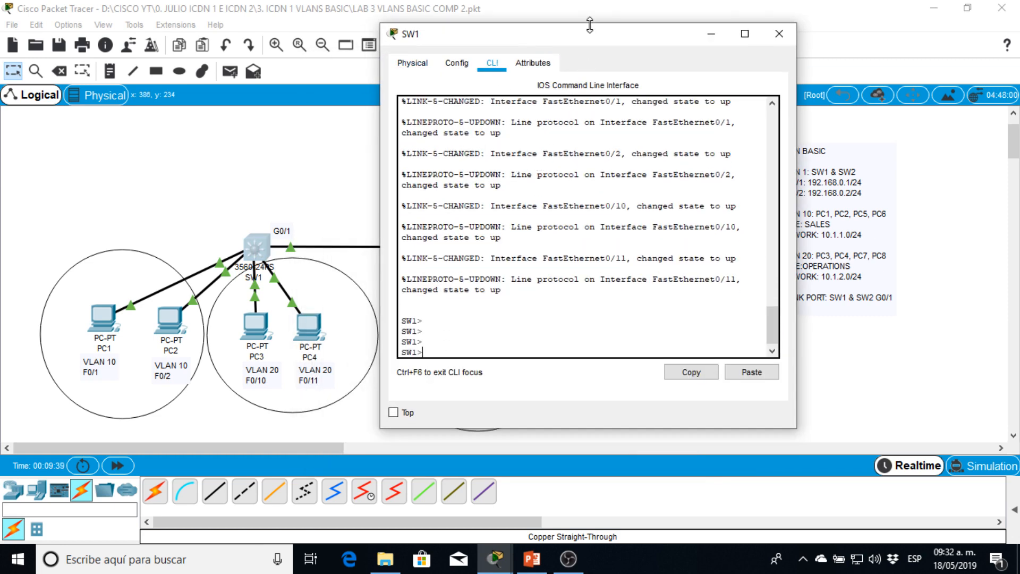
left_click_drag(587, 29, 422, 34)
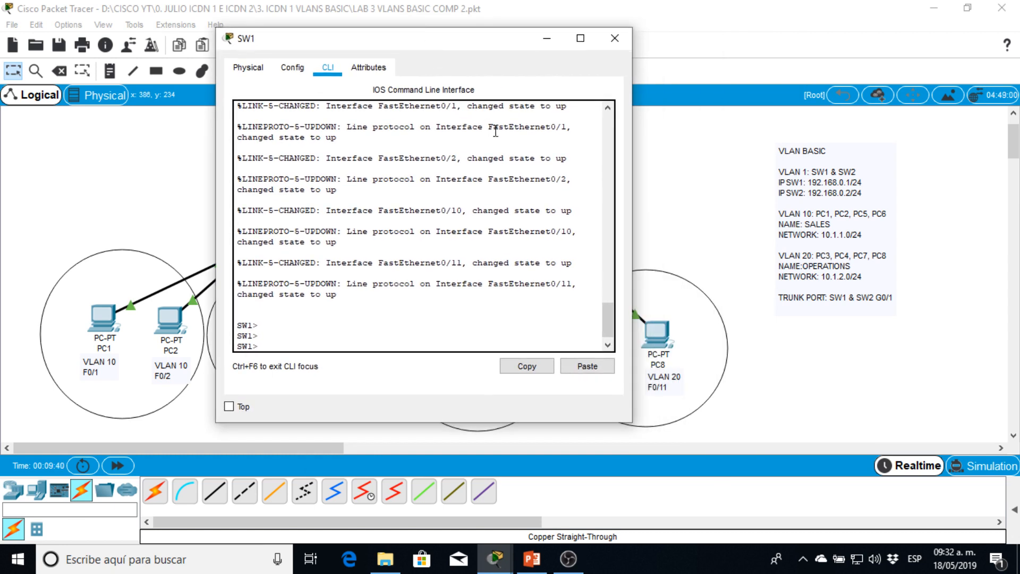
left_click_drag(489, 47, 454, 44)
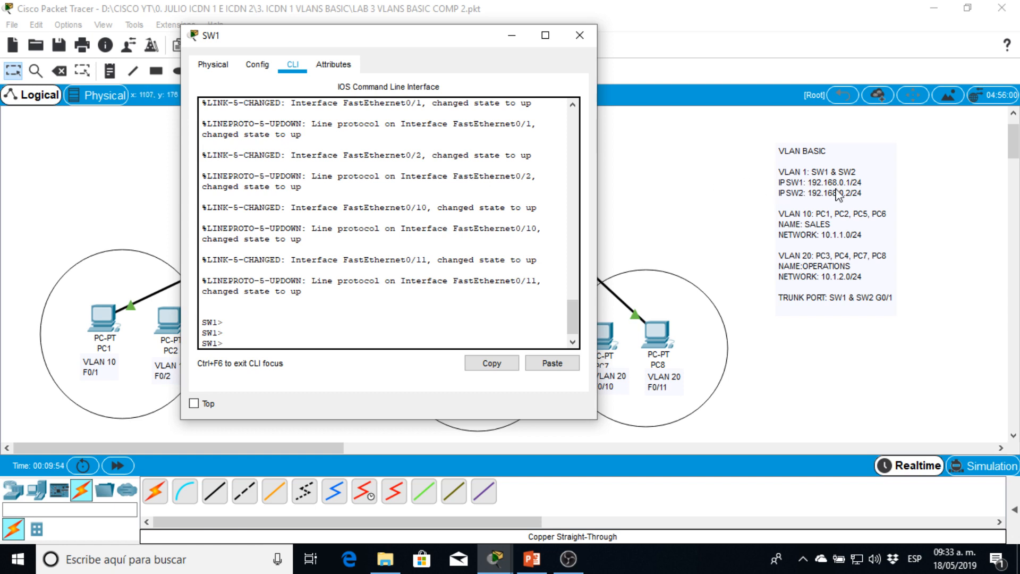
- Reposition the SW1 window so that switch SW2 and the VLAN notes stay uncovered
key("Return")
key("Return")
key("Return")
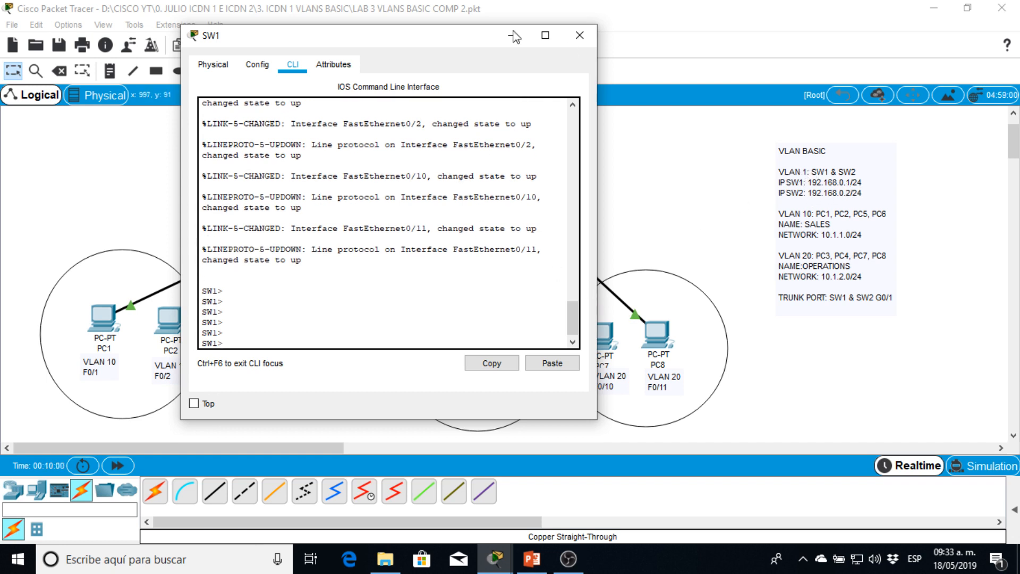
left_click_drag(400, 42, 816, 72)
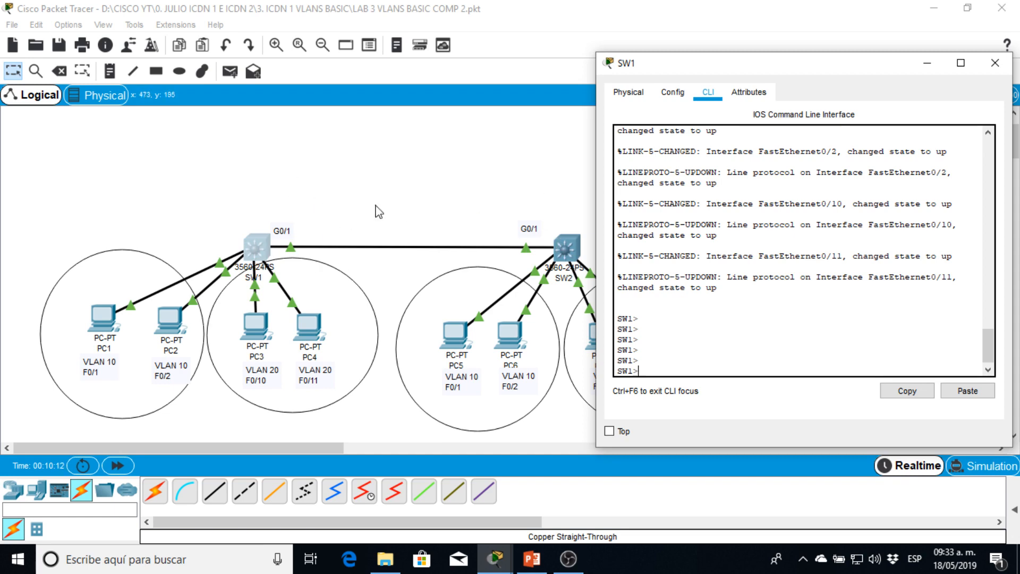
left_click_drag(729, 65, 224, 37)
key("Return")
key("Return")
key("Return")
key("Return")
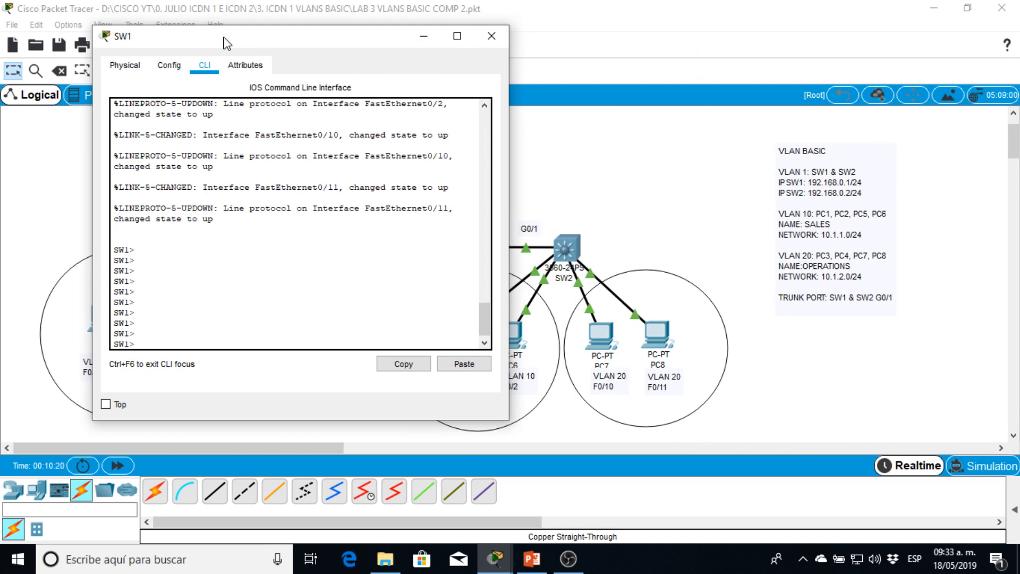
- Enter privileged mode and global configuration mode on SW1
type("en")
key("Return")
type("conf t")
key("Return")
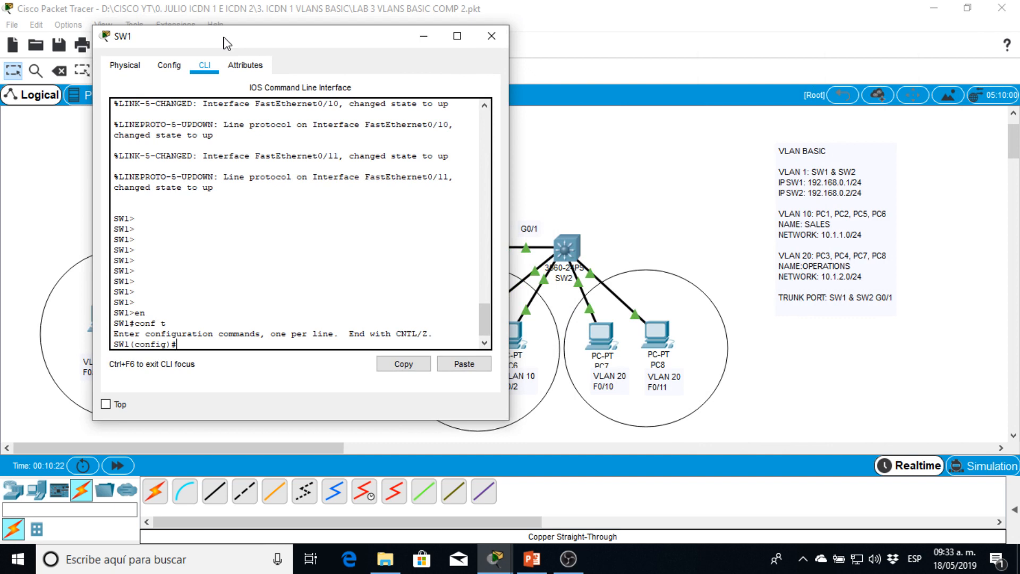
- Assign the address 192.168.0.1 with mask 255.255.255.0 to SW1's VLAN 1 interface
type("int vlan 1")
key("Return")
type("i")
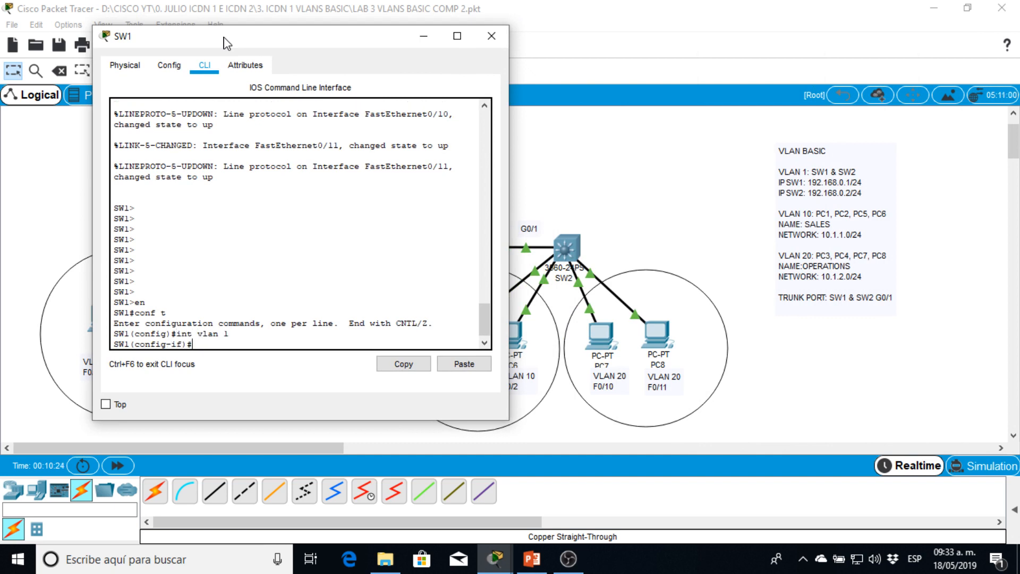
type("p add")
key("Tab")
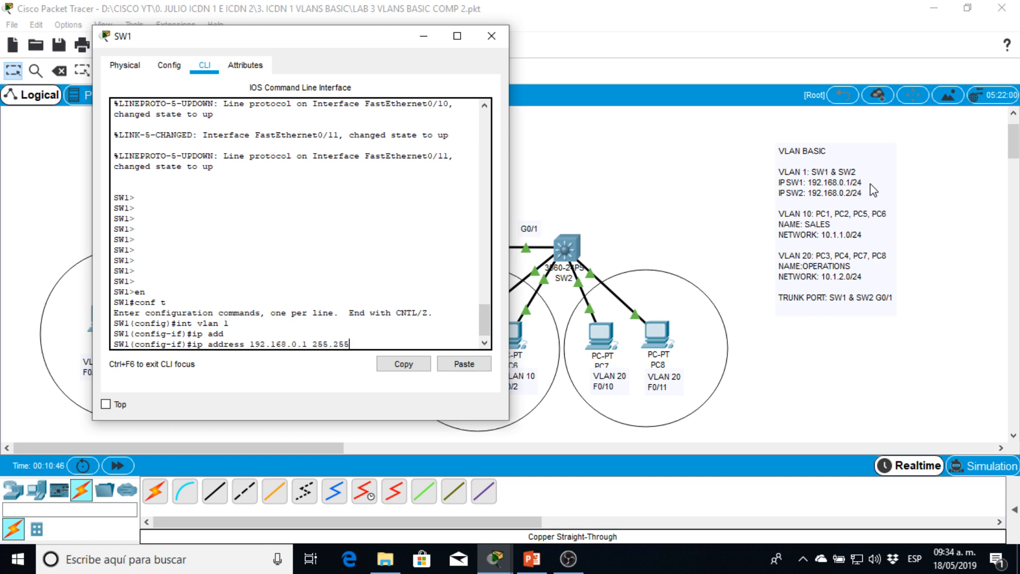
type("0")
key("Return")
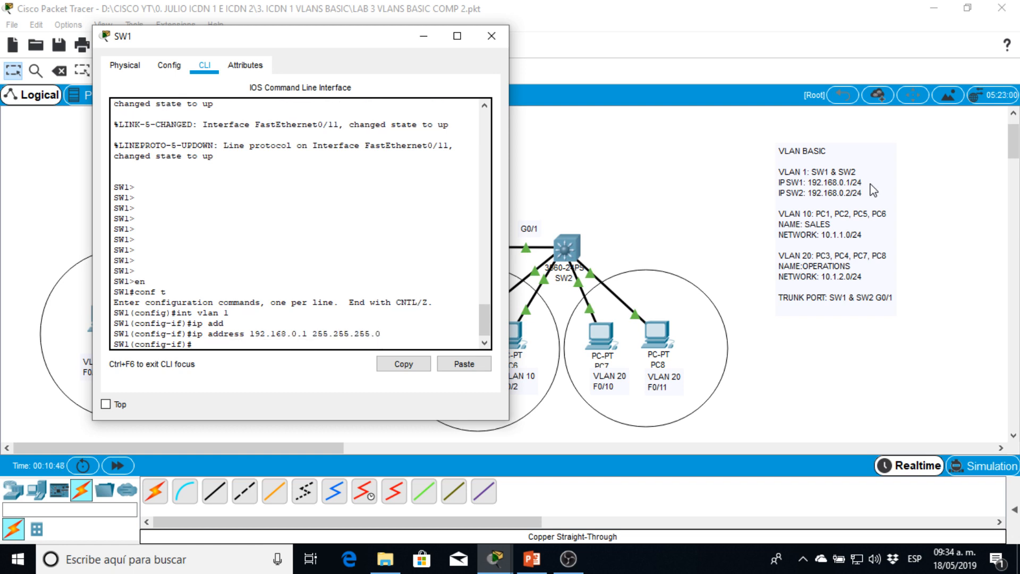
- Enable SW1's VLAN 1 interface with no shutdown and return to privileged mode
type("no shut")
key("Return")
key("Return")
key("Return")
key("Return")
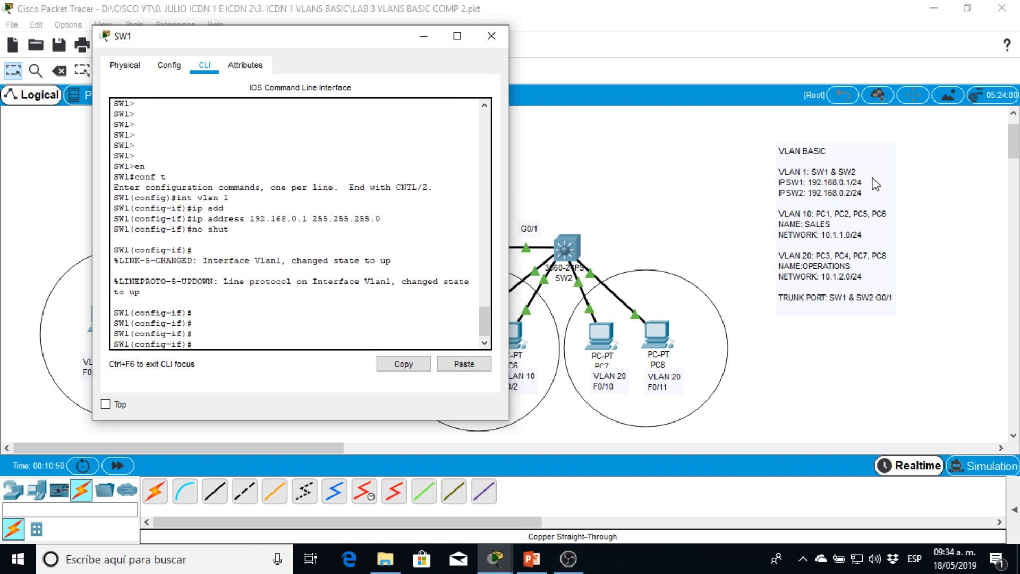
type("end")
key("Return")
key("Return")
key("Return")
key("Return")
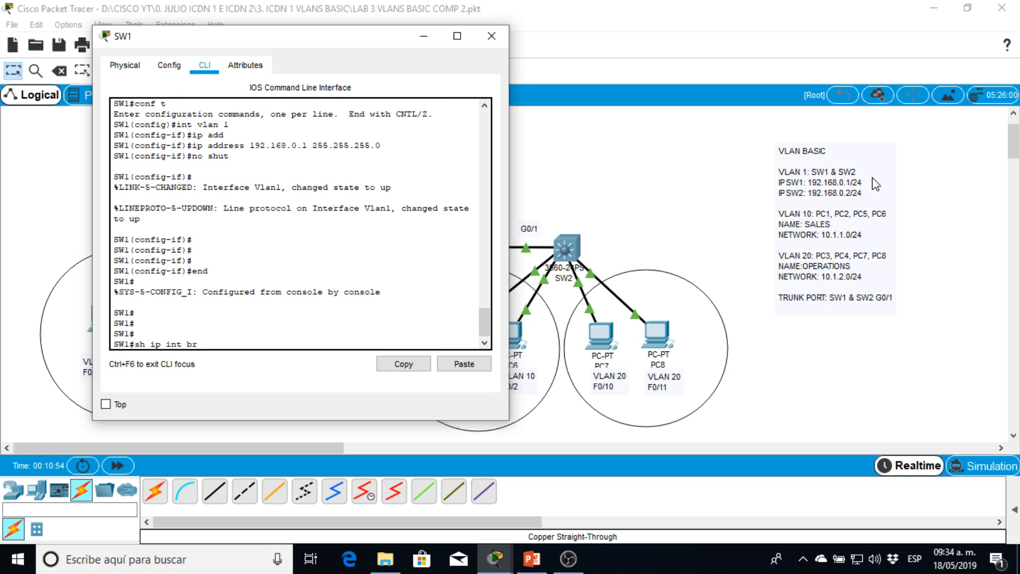
- Run the brief IP interface summary on SW1, check the VLAN 1 address and status, and close the switch window
key("Return")
key("Return")
key("Return")
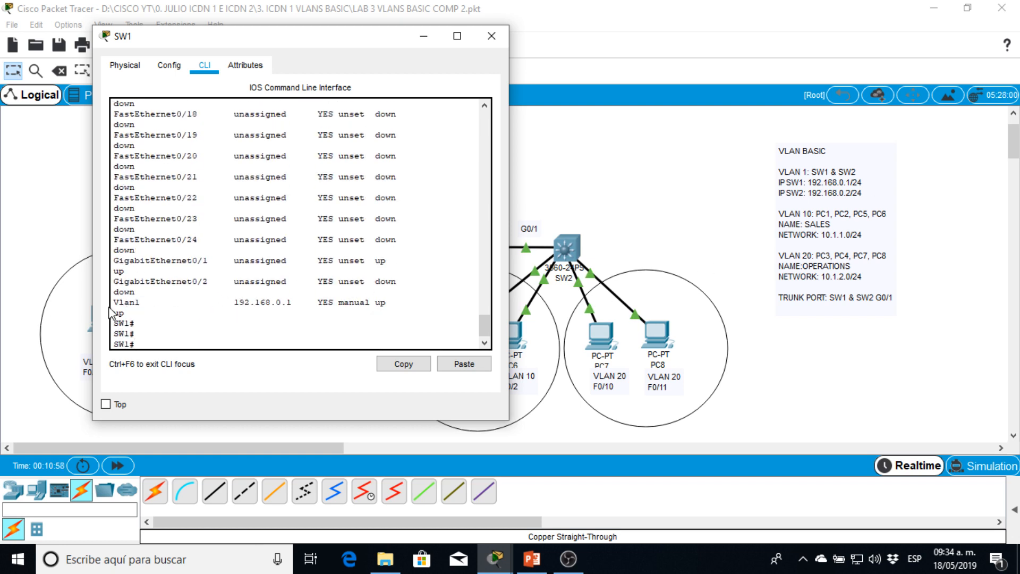
left_click_drag(114, 302, 290, 300)
double_click(380, 302)
left_click_drag(348, 39, 256, 38)
left_click(399, 38)
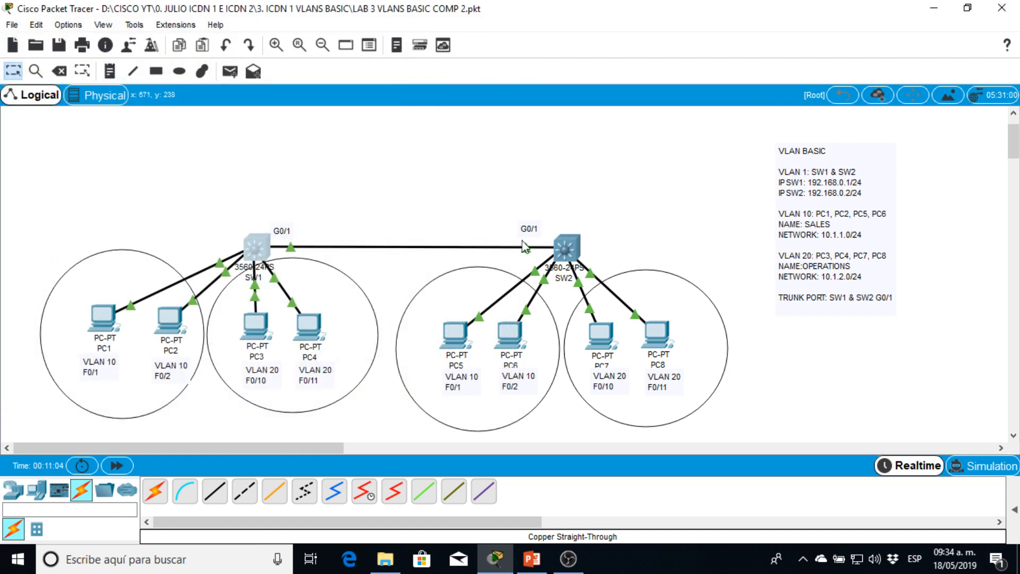
- Open the command-line interface of switch SW2 and enter global configuration mode
left_click(579, 250)
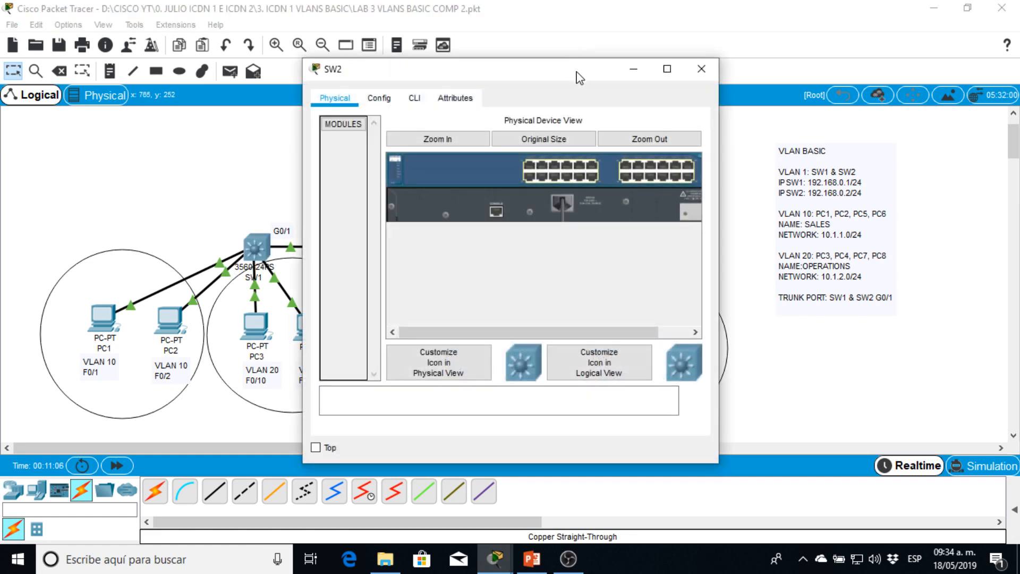
left_click_drag(580, 78, 230, 77)
left_click(213, 67)
key("Return")
key("Return")
key("Return")
key("Return")
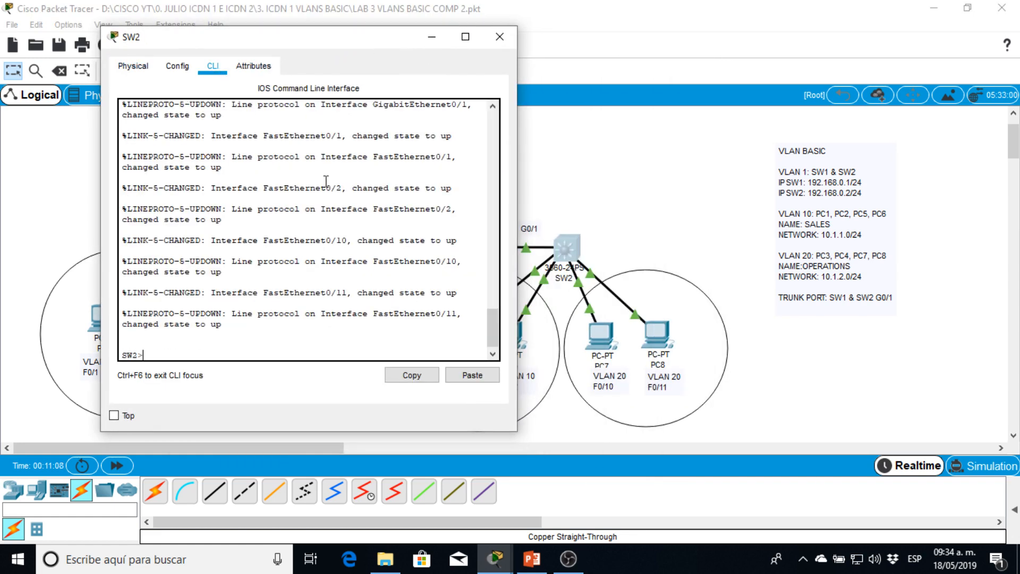
type("en")
key("Return")
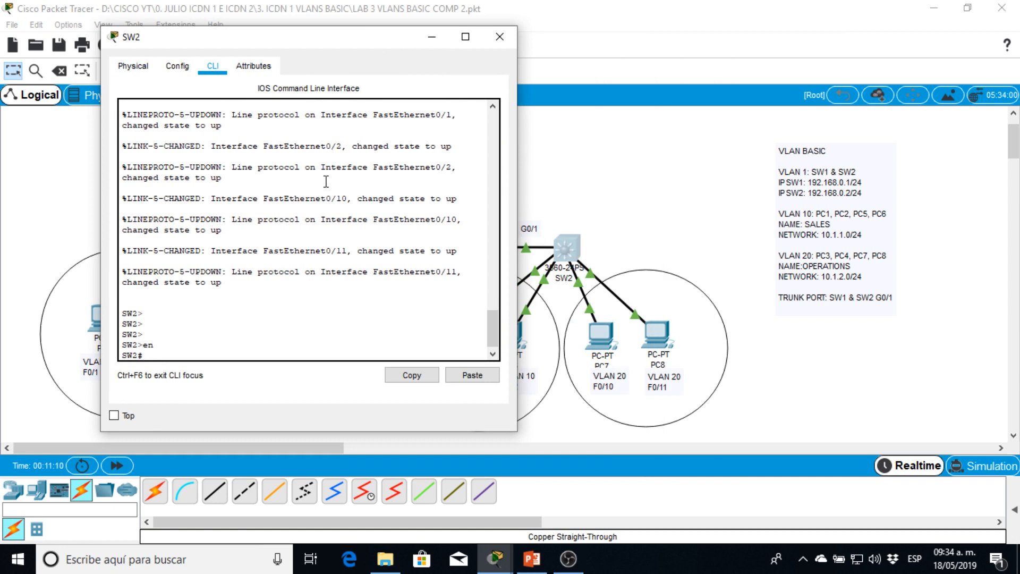
type("conf t")
key("Return")
- Assign the address 192.168.0.2 with mask 255.255.255.0 to SW2's VLAN 1 interface
type("int vlan")
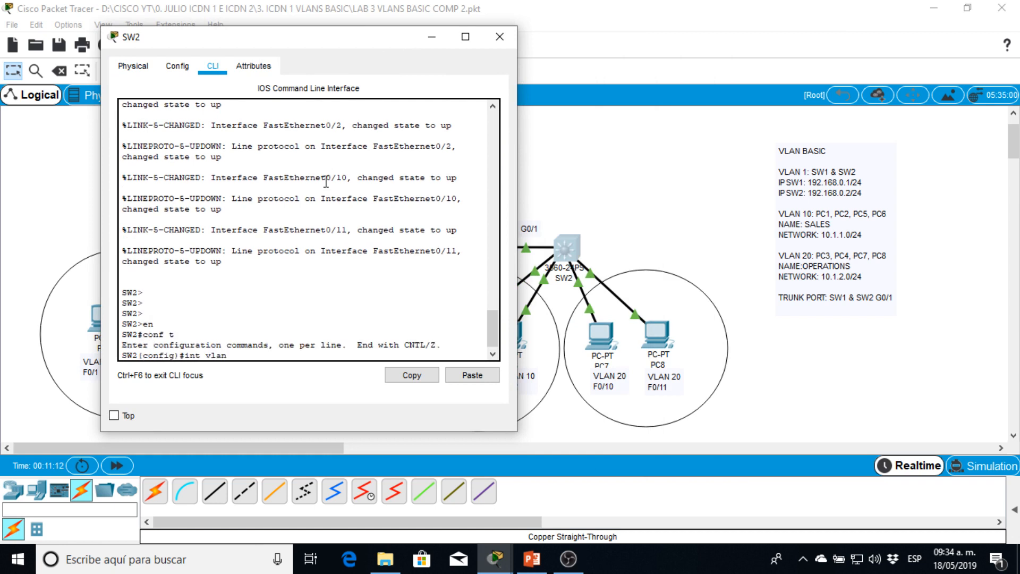
type(" 1")
key("Return")
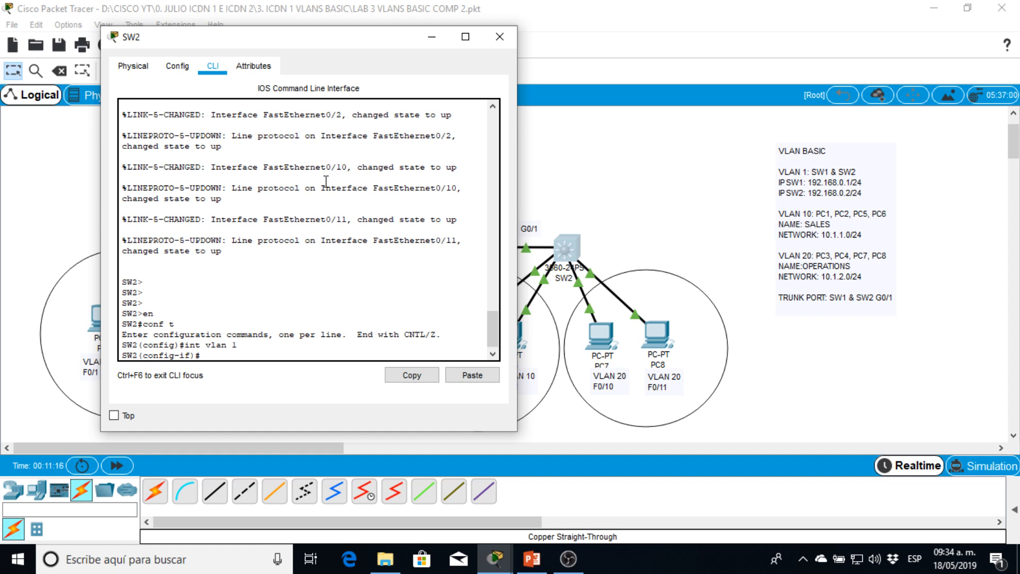
type("ip add")
key("Tab")
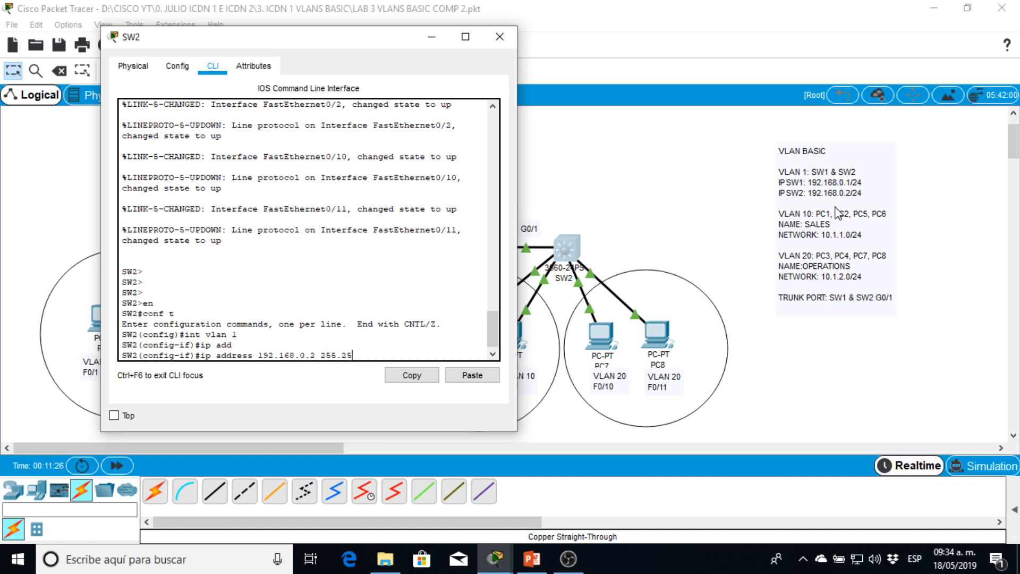
key("Return")
- Enable SW2's VLAN 1 interface with no shutdown and return to privileged mode
type("nfig-if)#n")
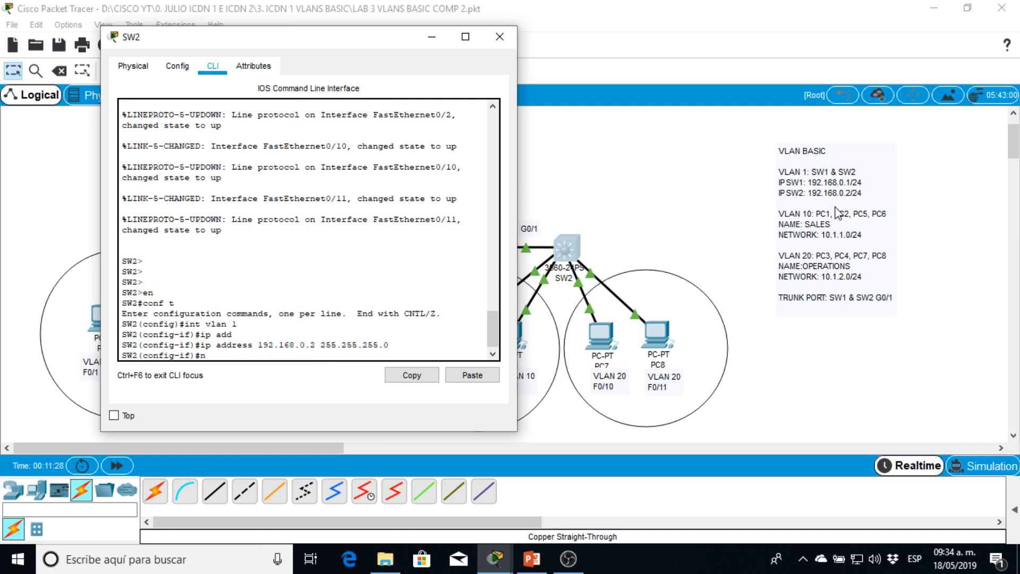
type("o shut")
key("Return")
type("end")
key("Return")
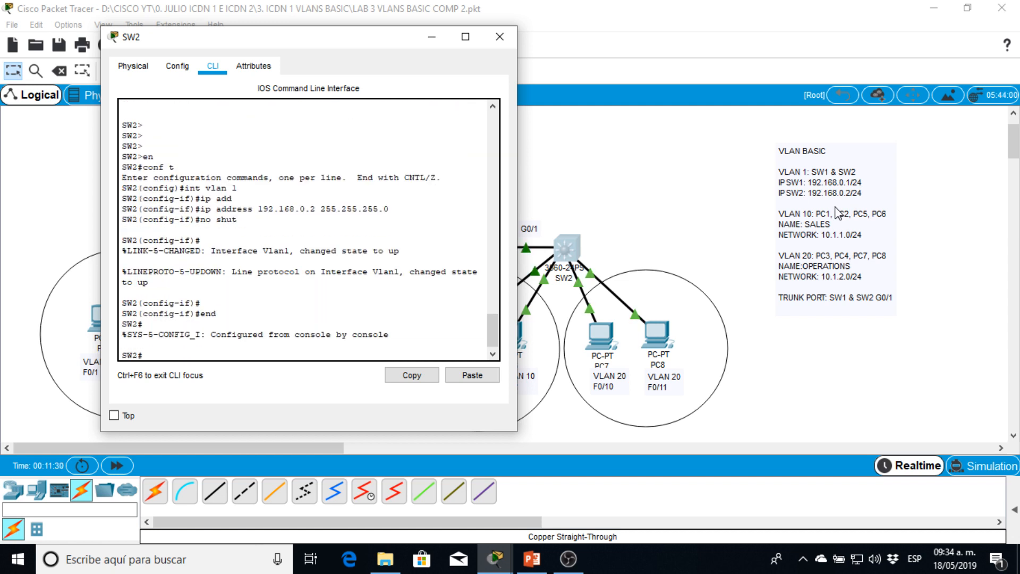
key("Return")
key("Return")
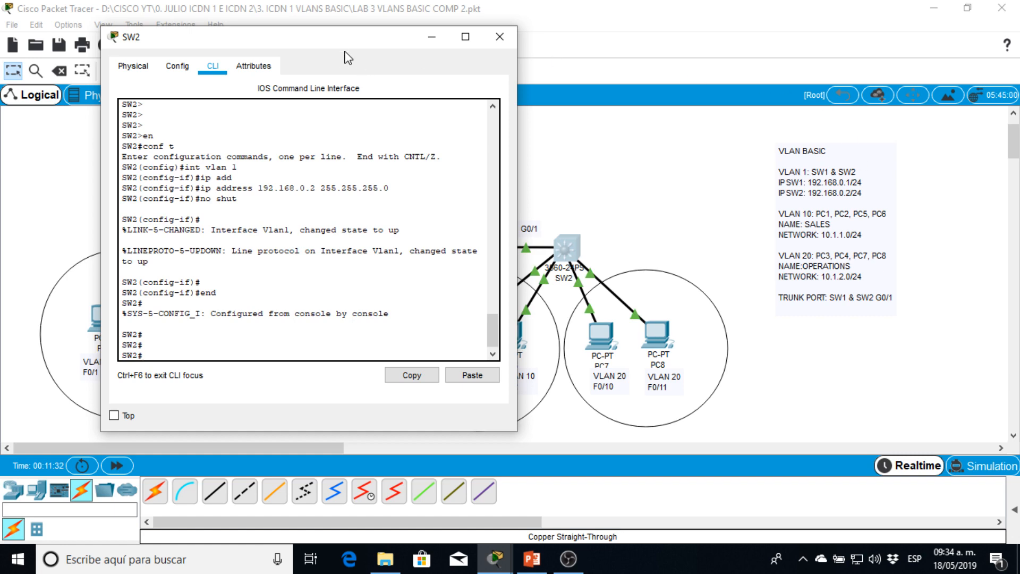
- Ping 192.168.0.1 from SW2 to test the link to SW1, and close the SW2 window
left_click_drag(343, 49, 835, 37)
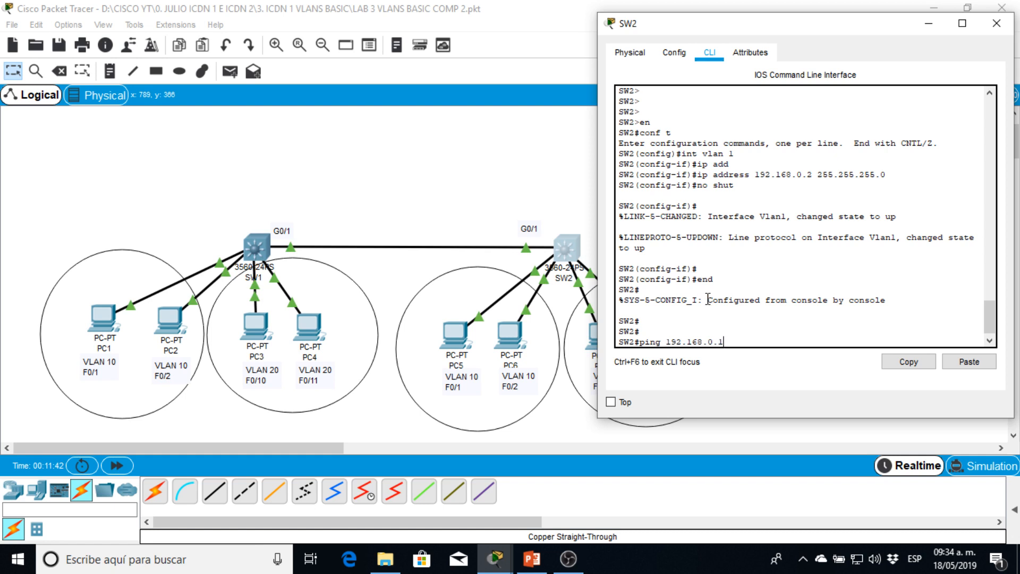
key("Return")
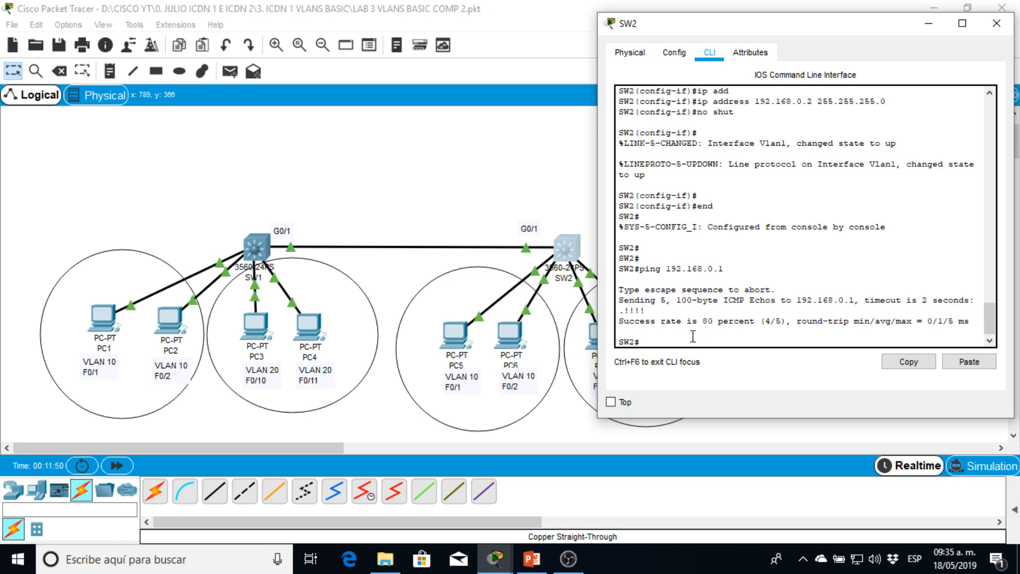
key("Return")
key("Return")
left_click_drag(818, 32, 674, 83)
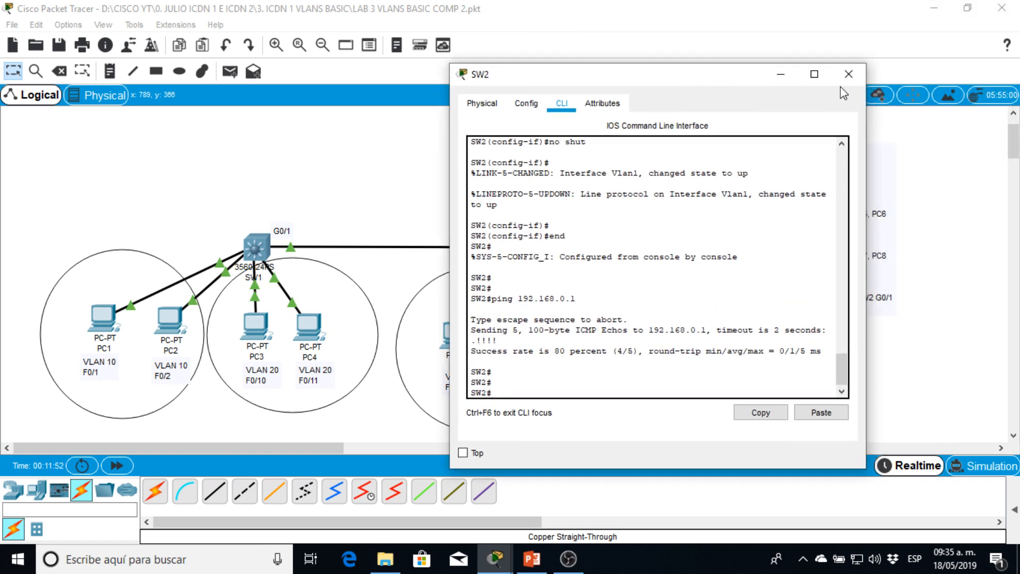
left_click(852, 75)
- Reopen the command-line interface of SW1 and enter global configuration mode
left_click(267, 252)
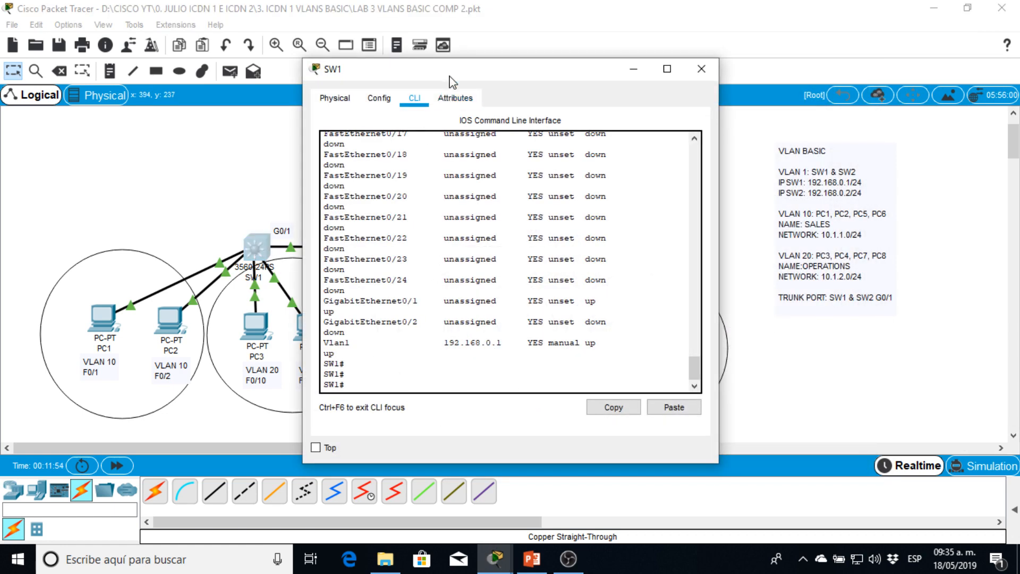
left_click_drag(457, 80, 252, 35)
key("Return")
key("Return")
key("Return")
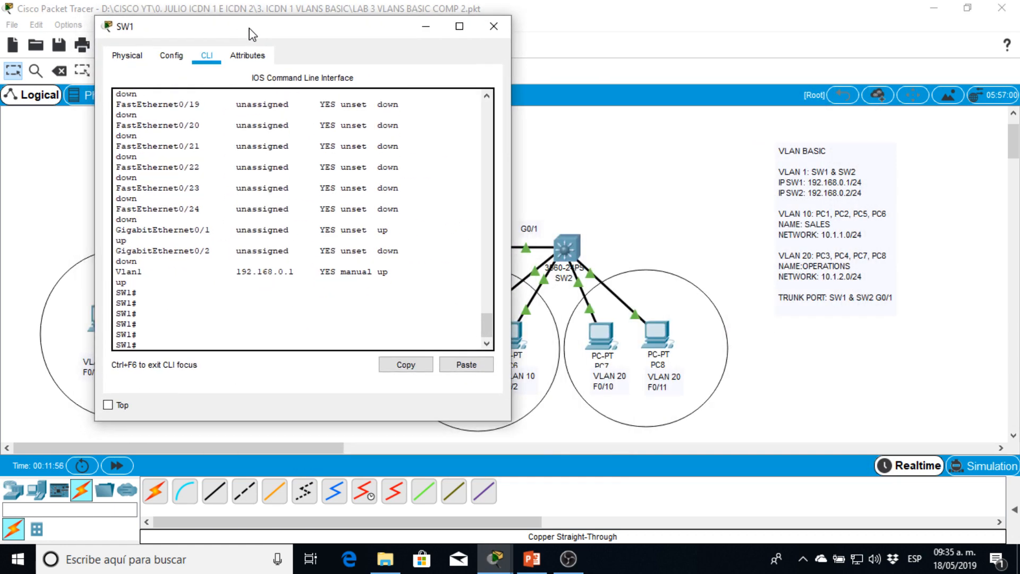
type("conf t")
key("Return")
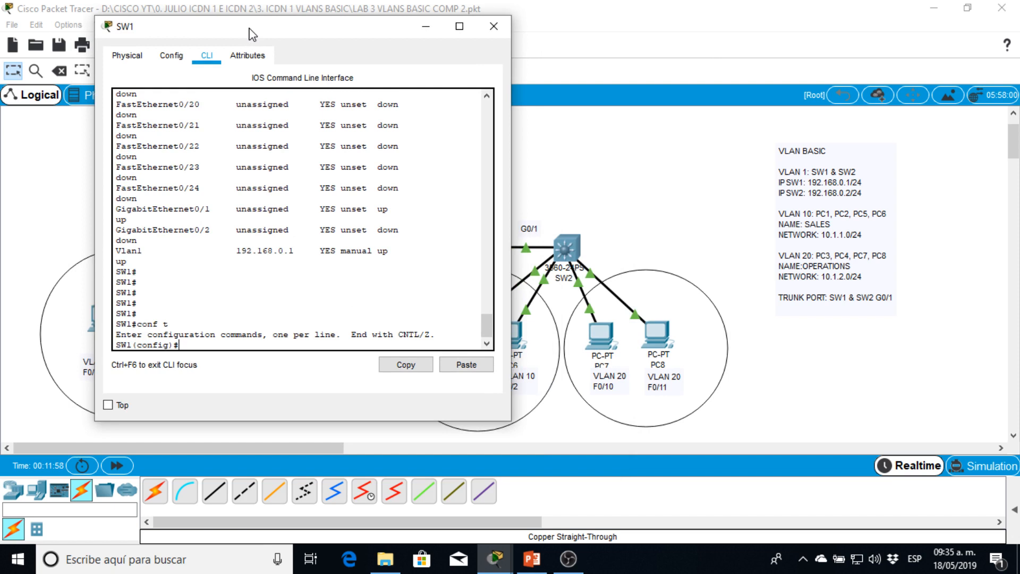
- Create VLAN 10 on SW1, name it SALES, and return to global configuration mode
type("vlan 10")
key("Return")
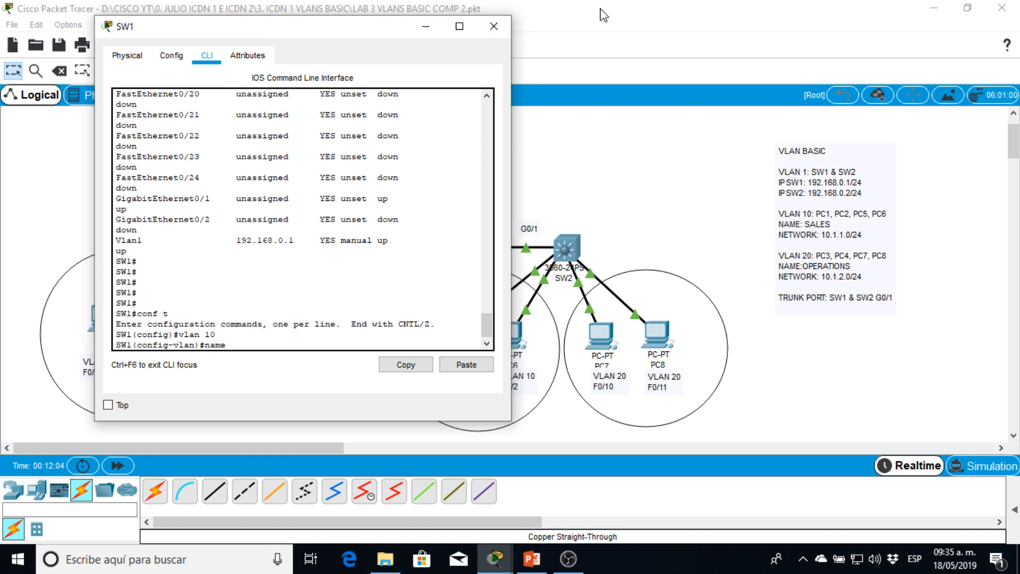
type("name SALES")
key("Return")
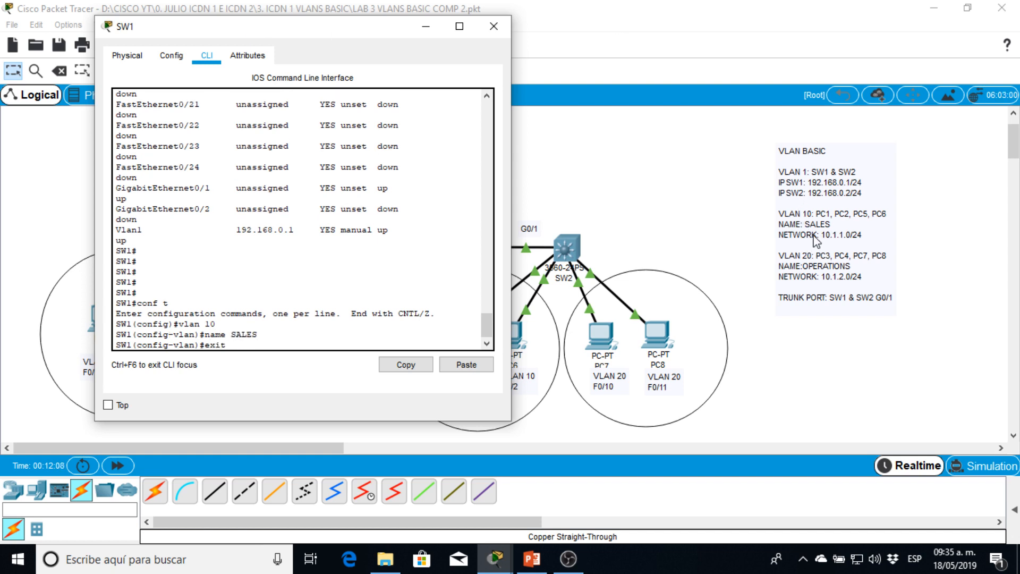
type("exit")
key("Return")
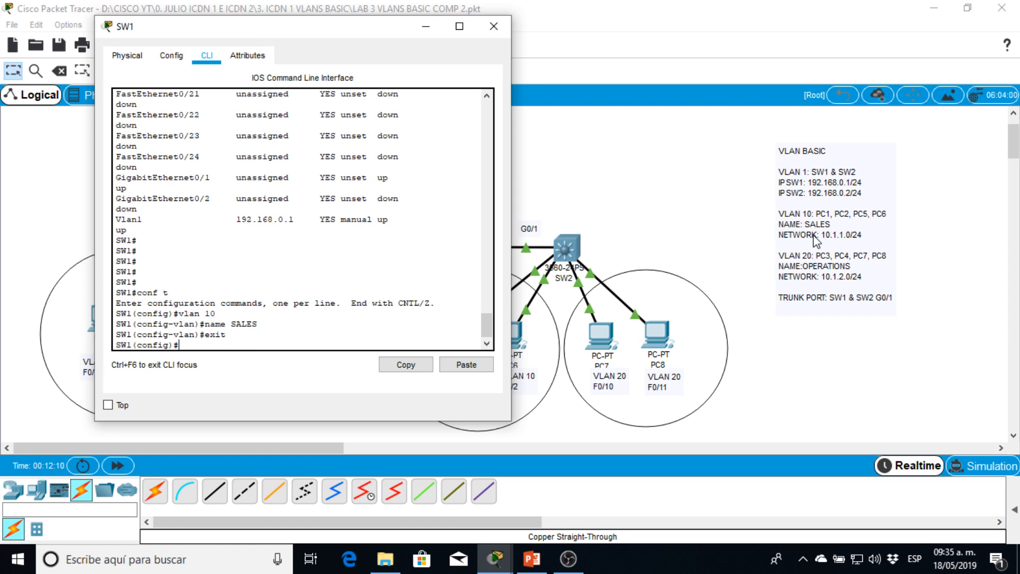
- Create VLAN 20 on SW1 and name it PRODCTION
type("vlan 20")
key("Return")
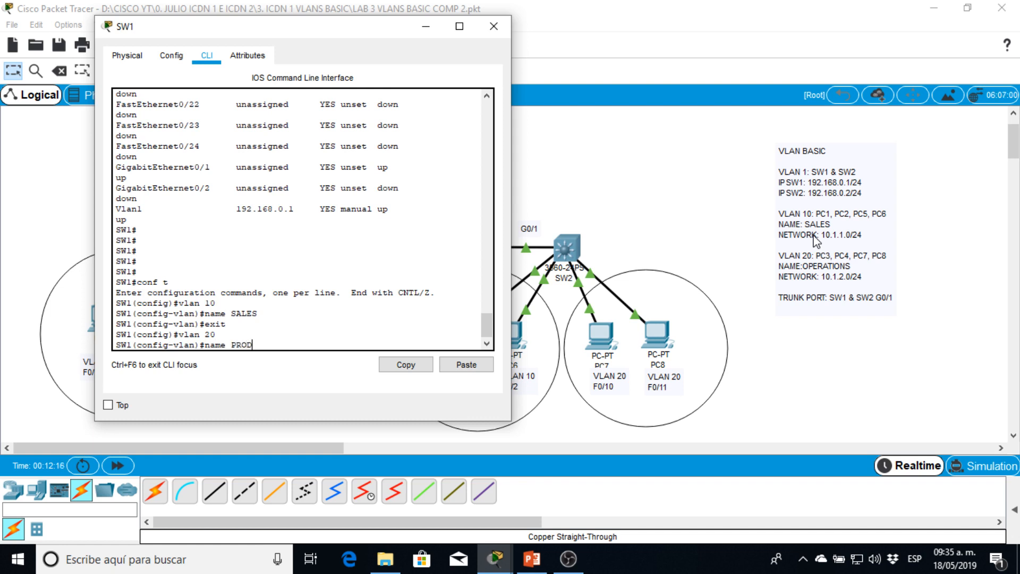
type("name PRODCTION")
key("Return")
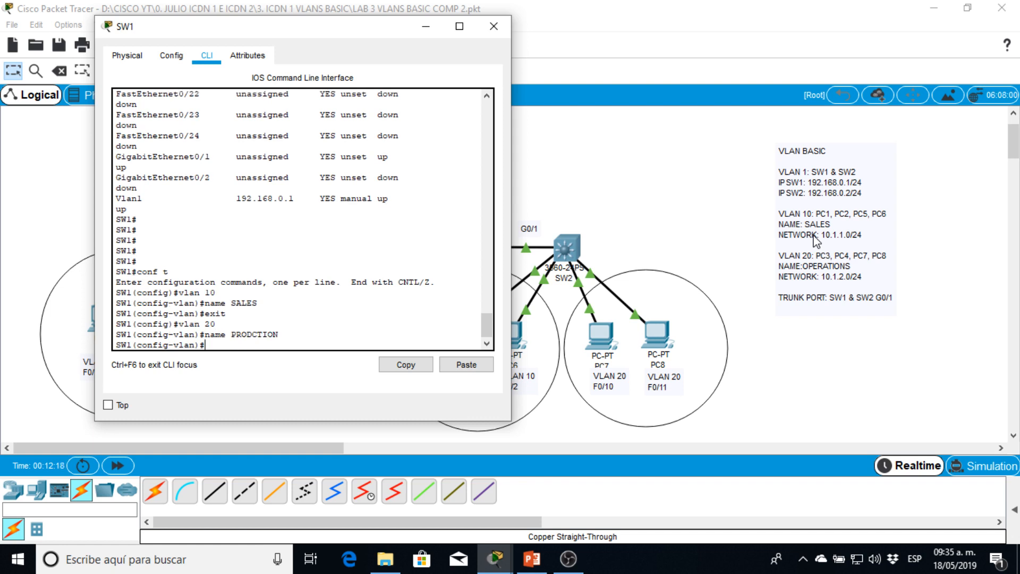
- Leave configuration mode on SW1 and display the brief VLAN table
key("Return")
key("Return")
key("Return")
type("end")
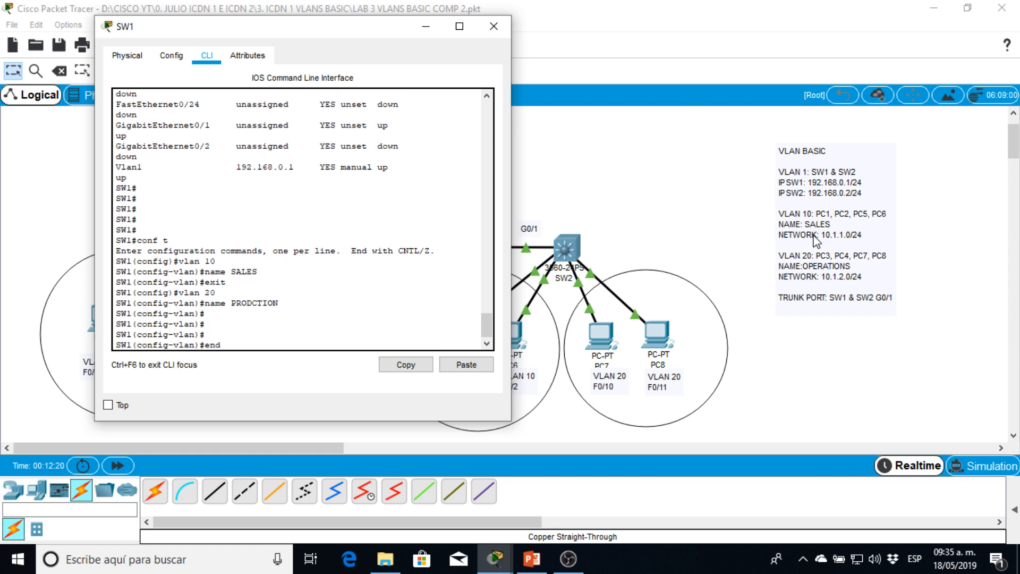
key("Return")
key("Return")
key("Return")
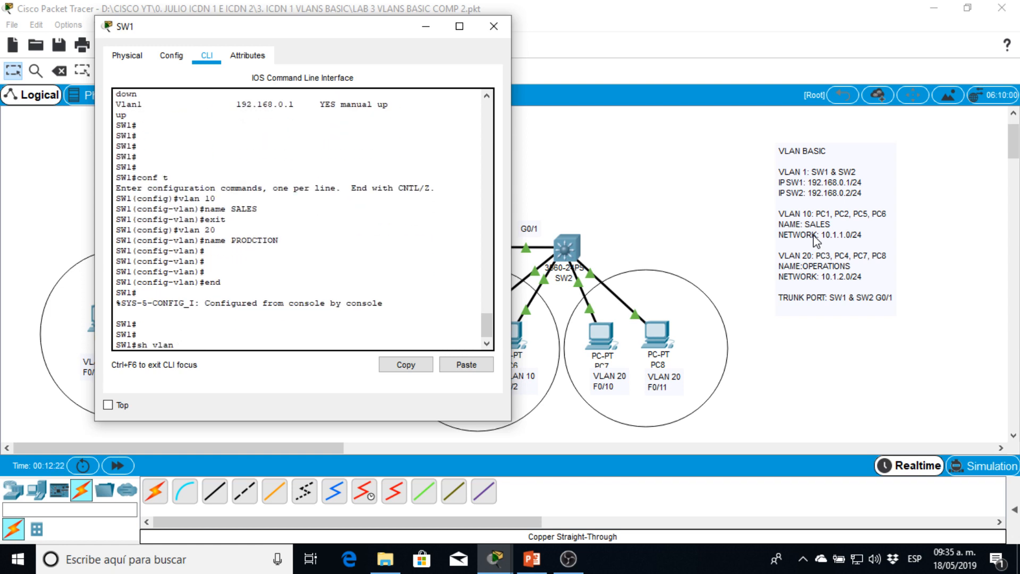
key("Return")
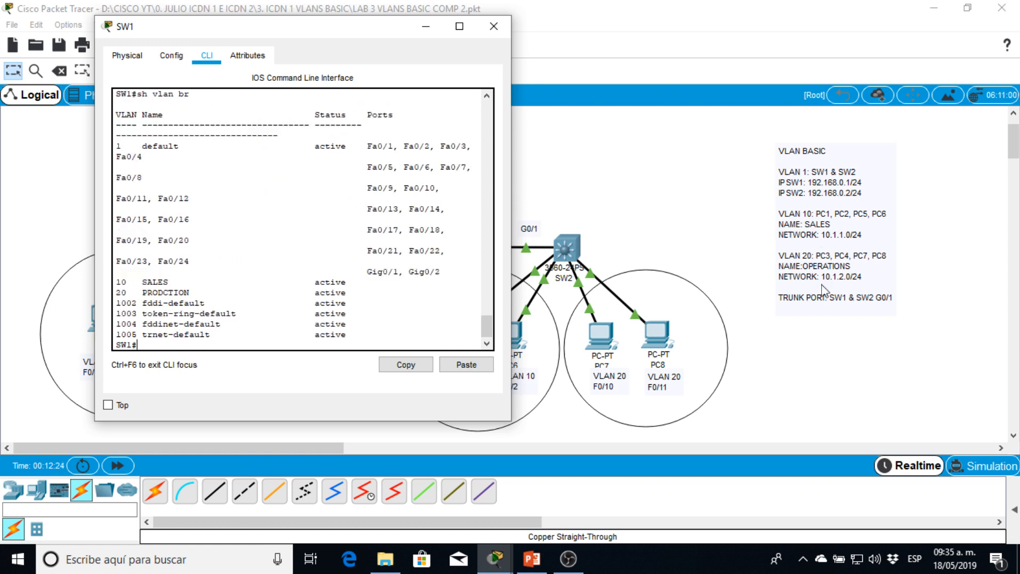
- Examine the default, VLAN 10 and VLAN 20 entries in SW1's VLAN table
mouse_move(117, 145)
left_mouse_down()
mouse_move(420, 148)
mouse_move(472, 162)
mouse_move(471, 272)
mouse_move(277, 240)
mouse_move(212, 169)
mouse_move(114, 135)
mouse_move(111, 112)
mouse_move(115, 146)
left_mouse_up()
left_click(122, 151)
left_click_drag(120, 285, 360, 291)
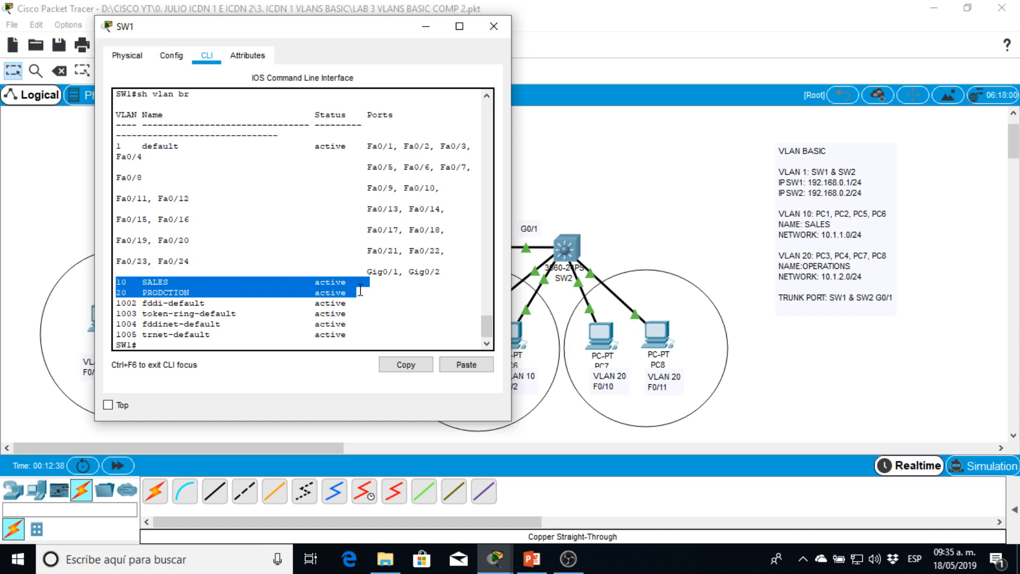
left_click(159, 282)
left_click_drag(119, 284, 308, 278)
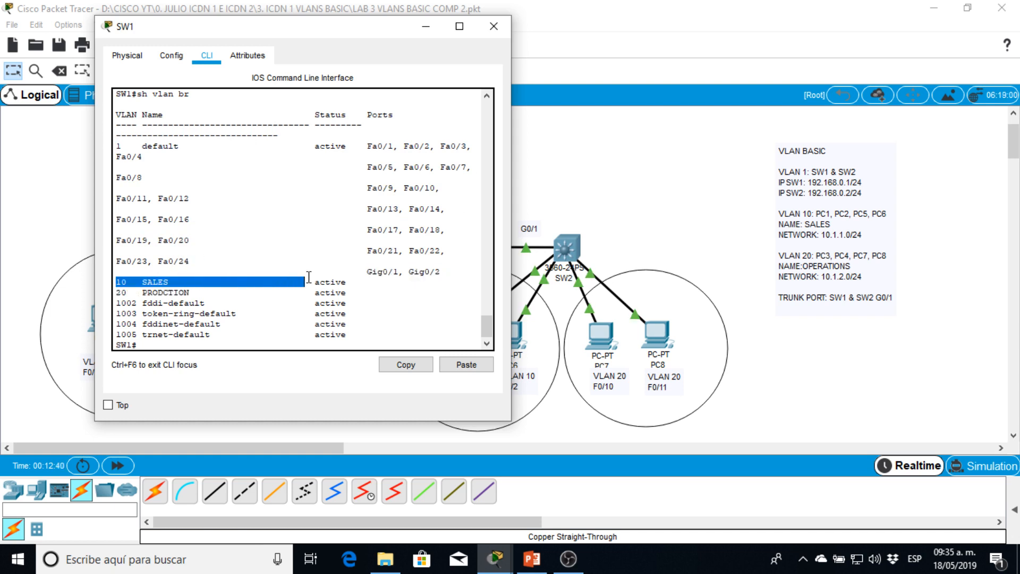
left_click(441, 271)
left_click_drag(115, 292, 341, 292)
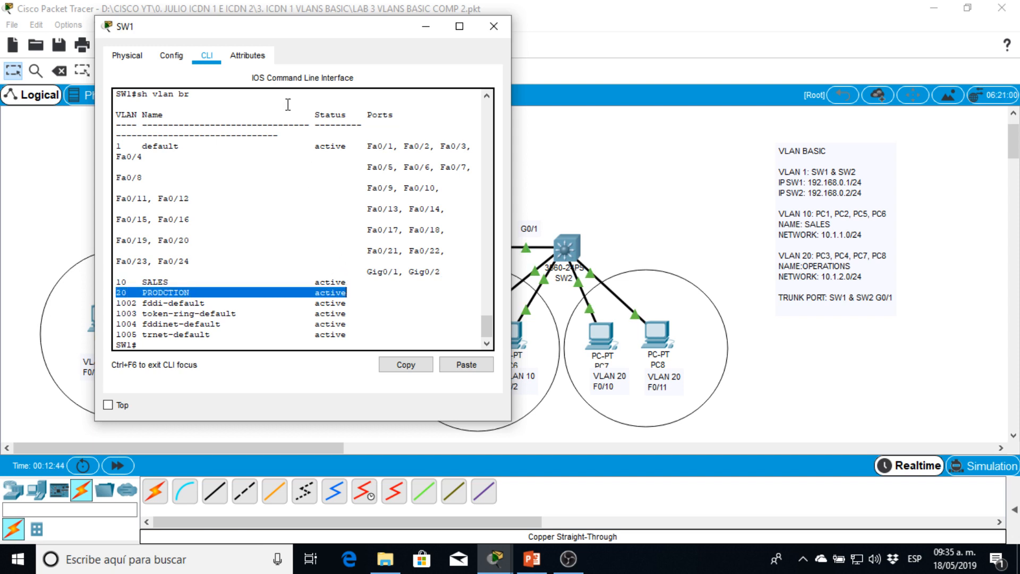
- Move the SW1 window off the SW1 side of the topology and compare the VLAN port listing with the PC port labels
left_click_drag(258, 30, 544, 19)
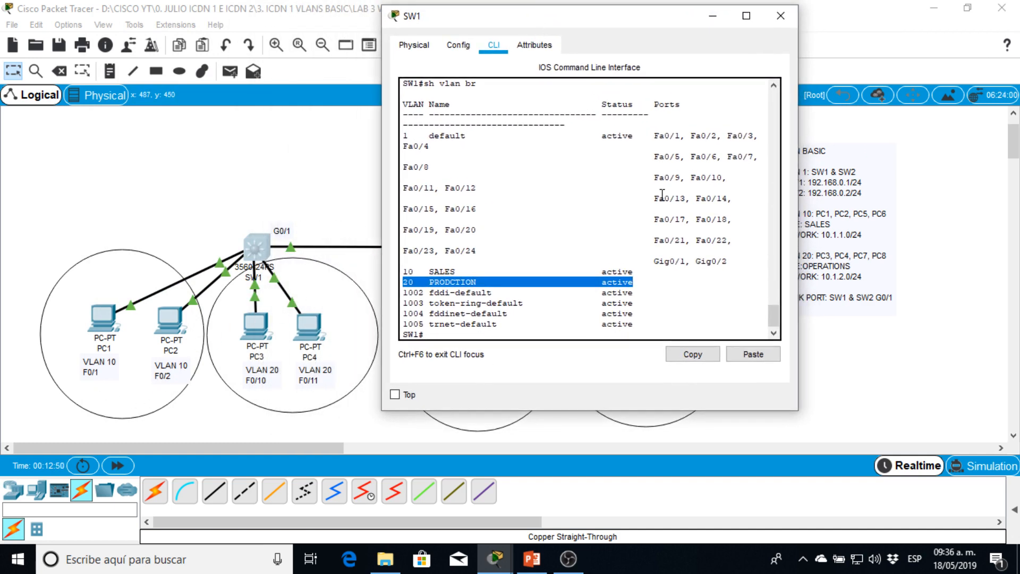
left_click_drag(649, 136, 717, 135)
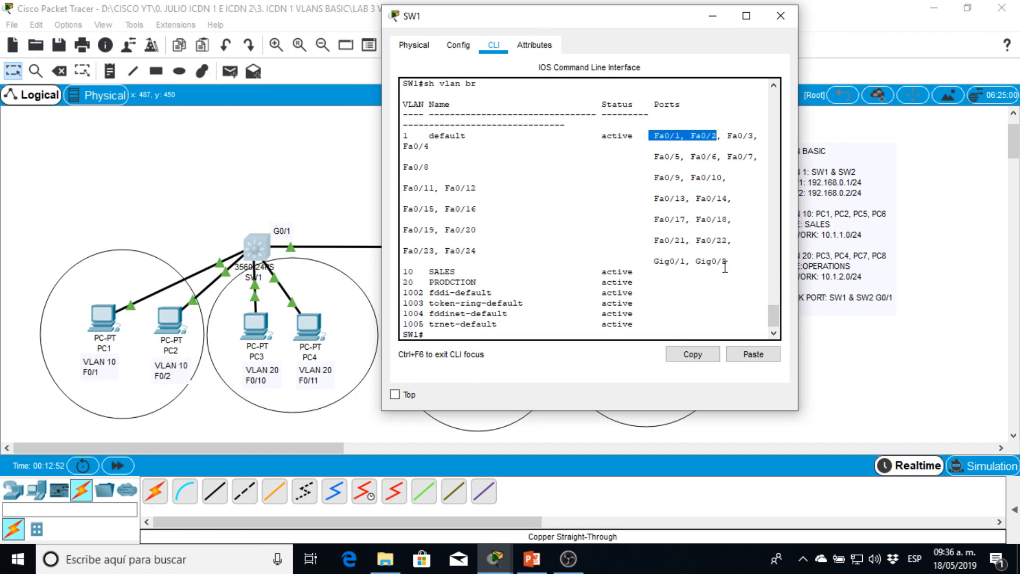
left_click_drag(408, 272, 637, 272)
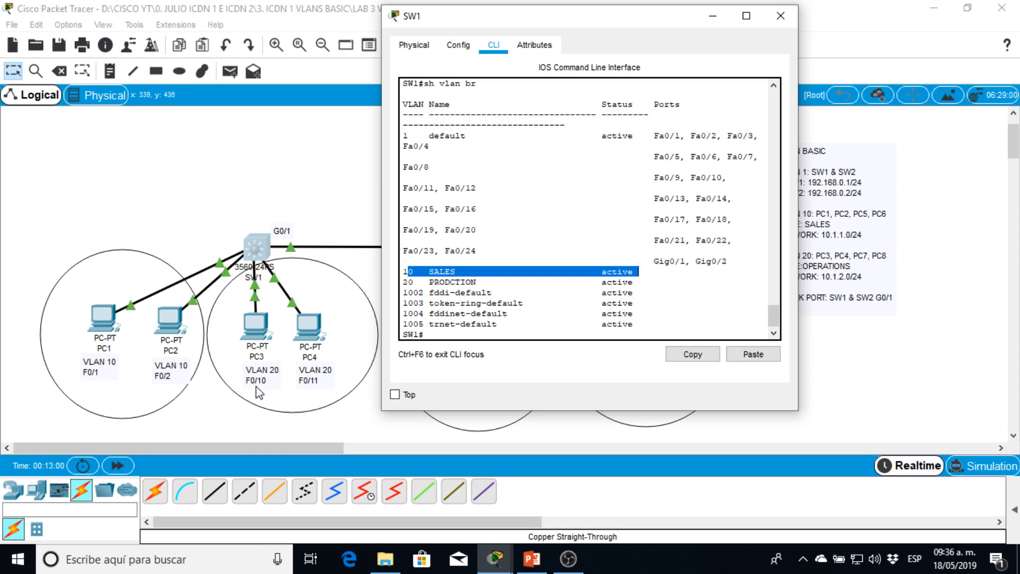
left_click_drag(701, 178, 727, 177)
double_click(413, 194)
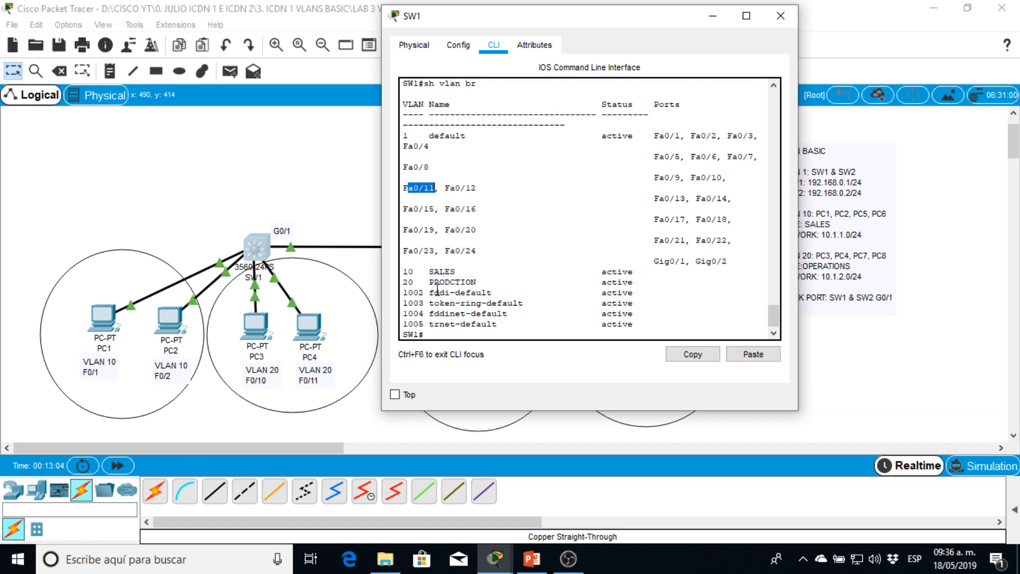
left_click_drag(429, 282, 631, 285)
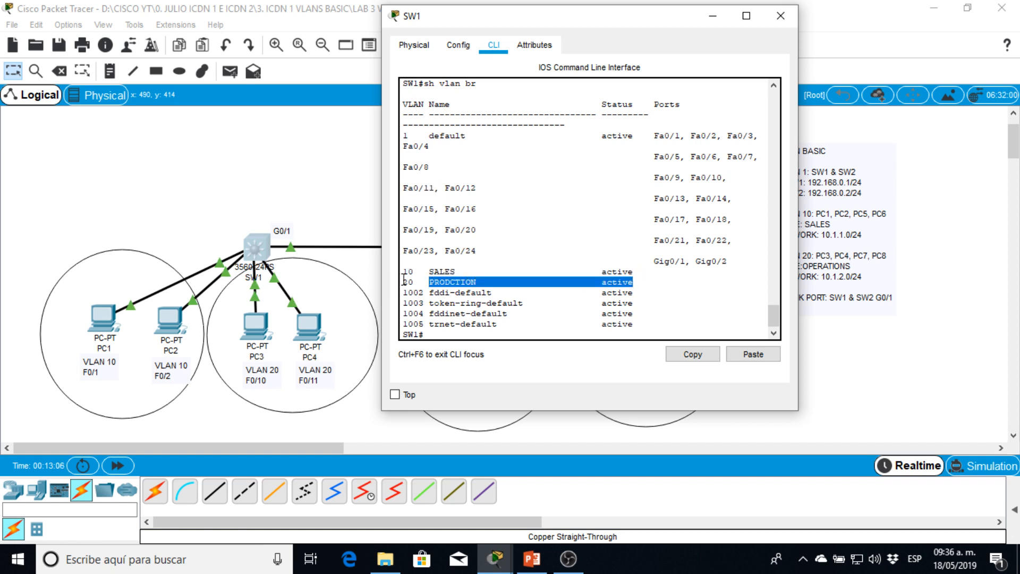
left_click_drag(402, 282, 628, 282)
left_click_drag(408, 272, 637, 282)
left_click(731, 260)
left_click_drag(731, 260, 665, 141)
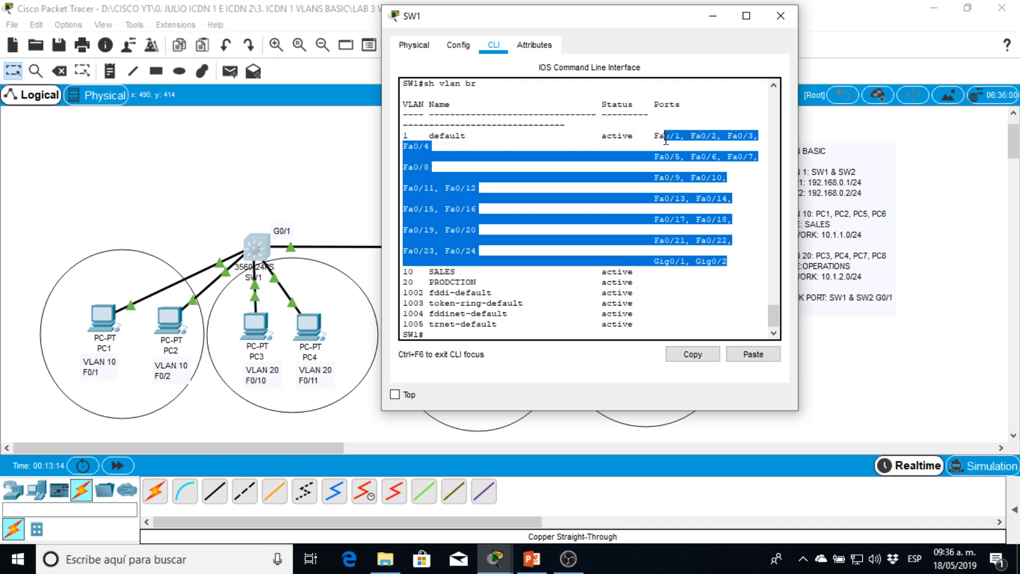
left_click(657, 143)
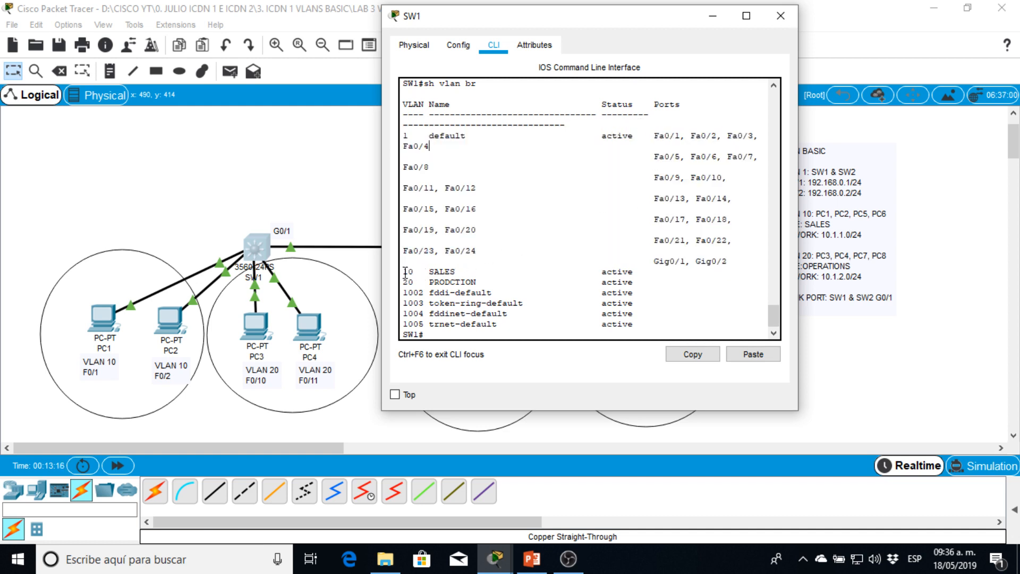
left_click_drag(405, 273, 569, 281)
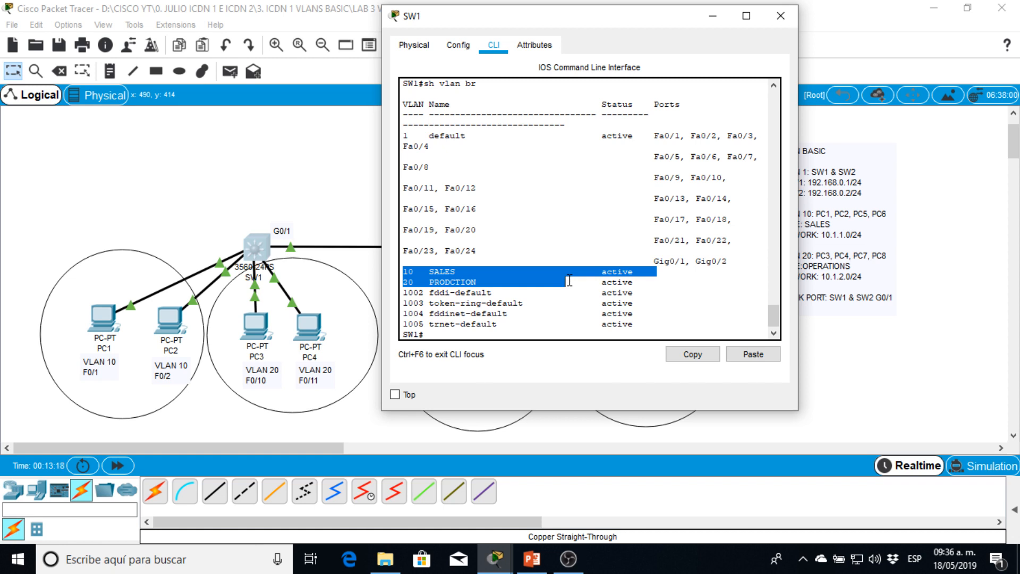
- Enter global configuration mode on SW1 and open interface F0/1 for configuration
key("Return")
key("Return")
key("Return")
key("Return")
type("conf t")
key("Return")
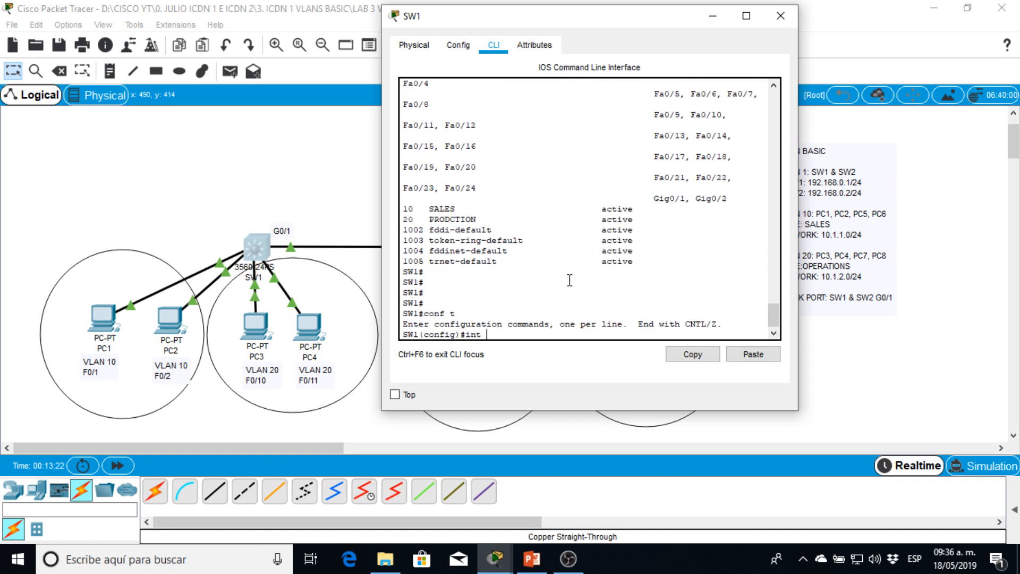
type("int f0/1")
key("Return")
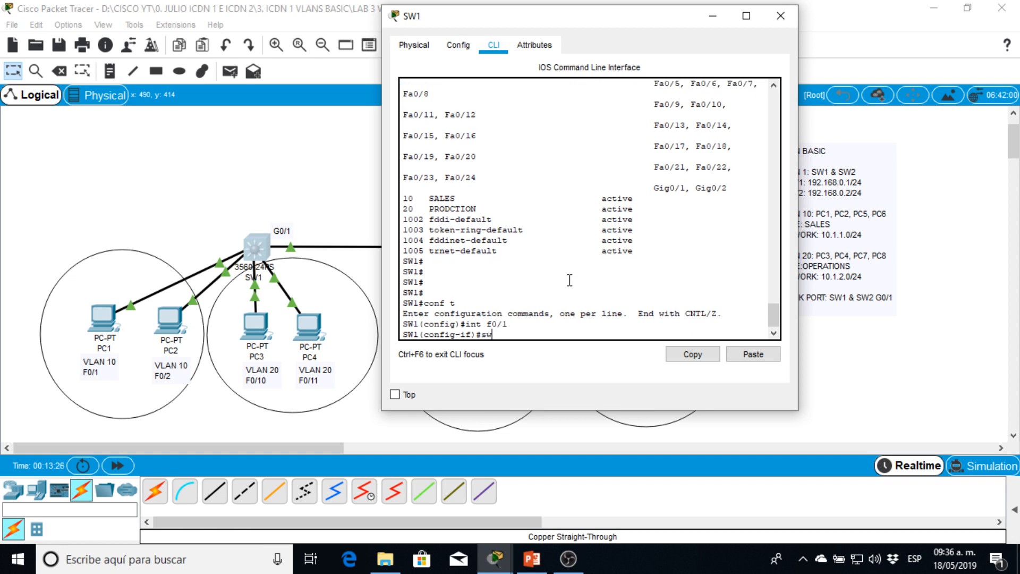
- Write the switchport mode access command at the prompt for interface F0/1, without running it
type("sw")
key("Tab")
type("mode")
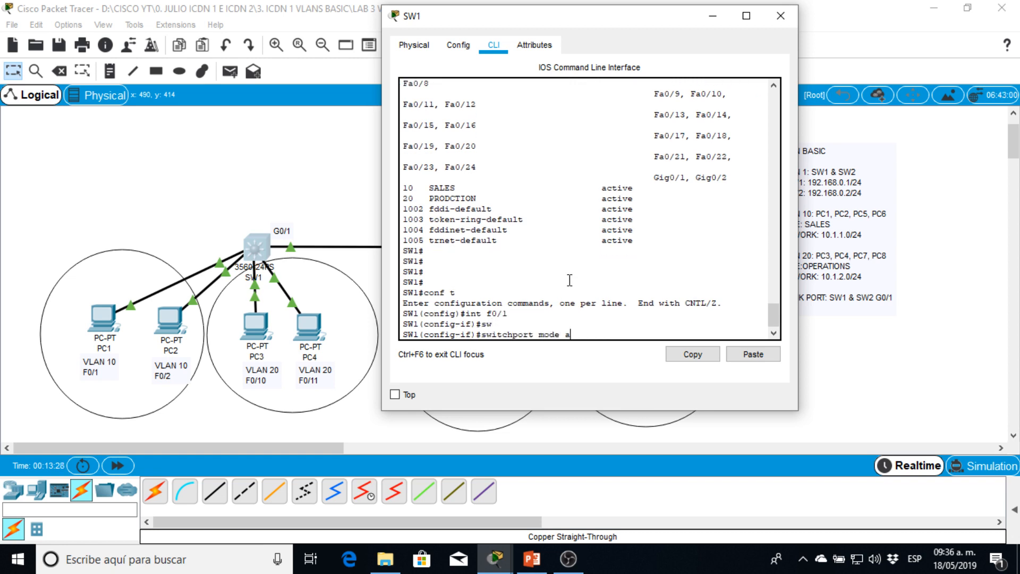
type(" acc")
key("Tab")
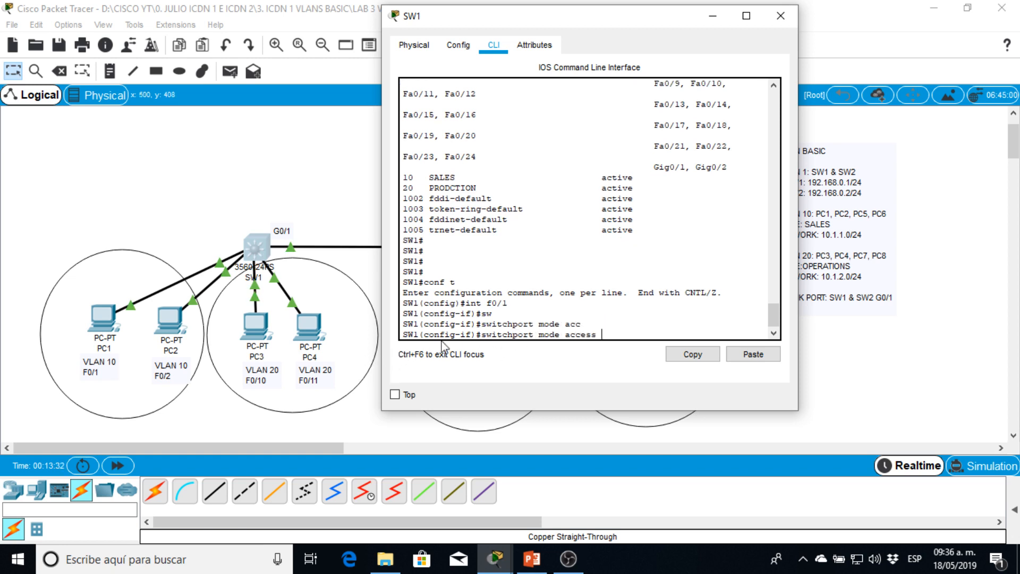
left_click_drag(482, 334, 600, 334)
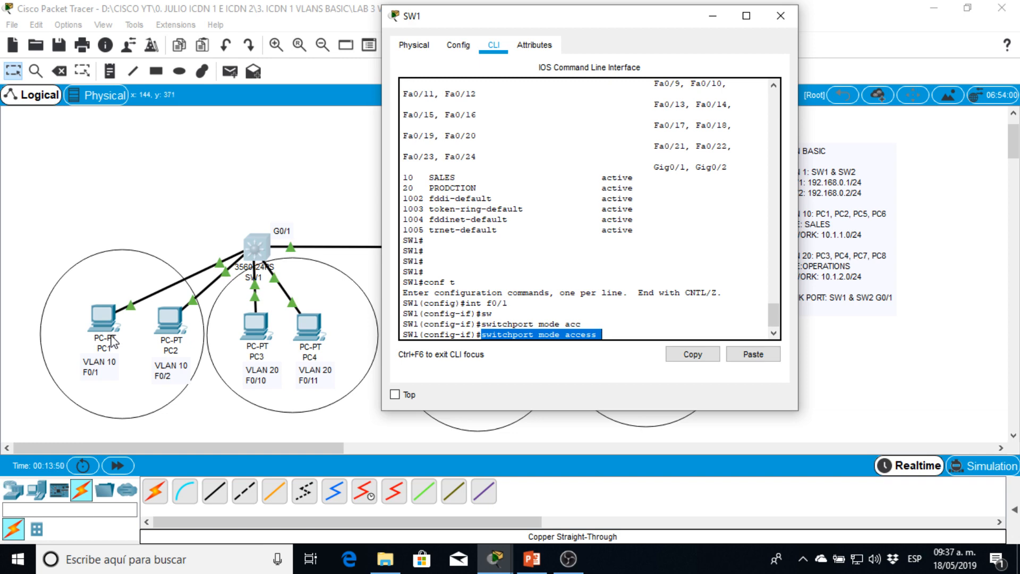
left_click(111, 326)
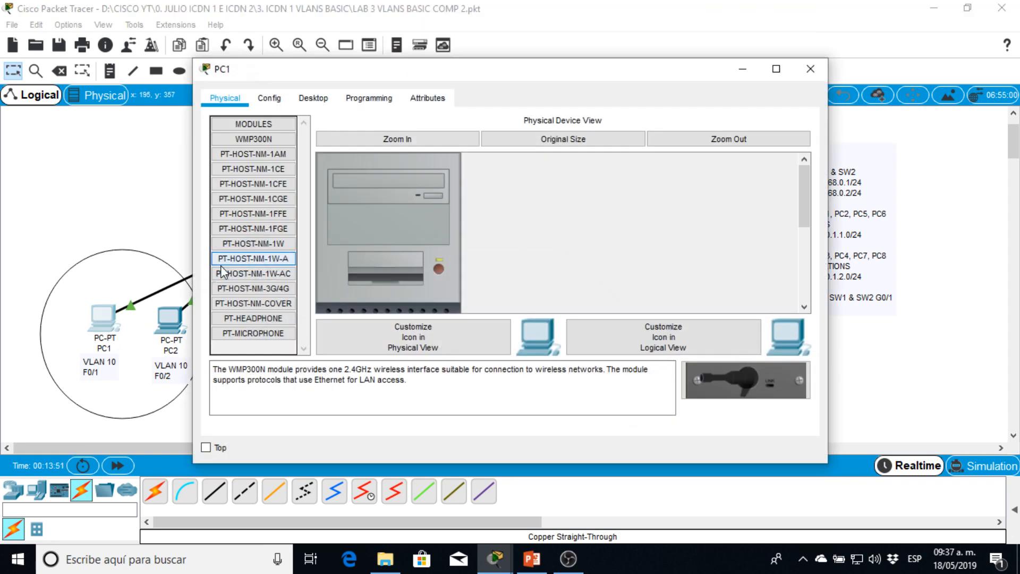
left_click(170, 232)
left_click(255, 249)
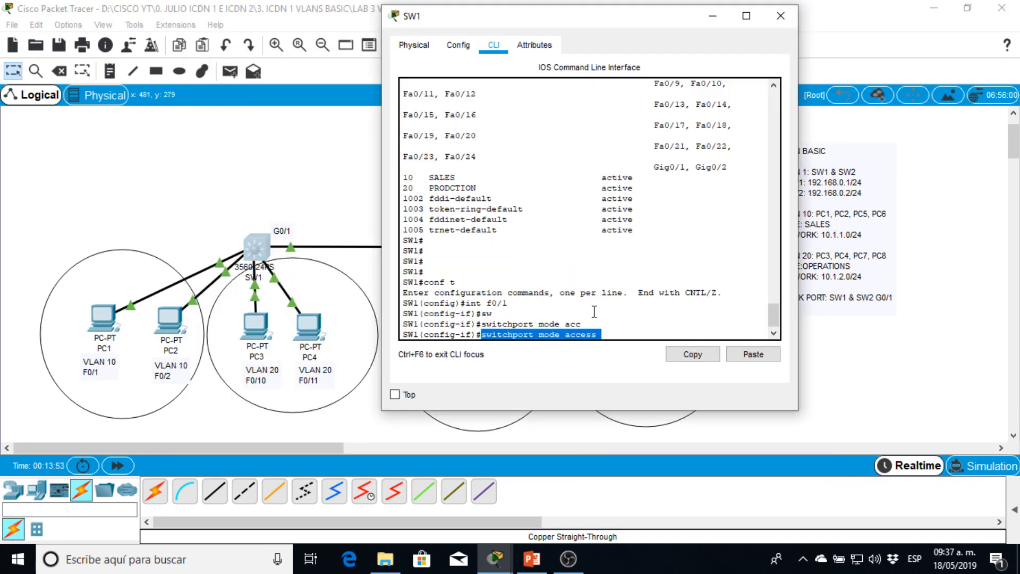
left_click(626, 333)
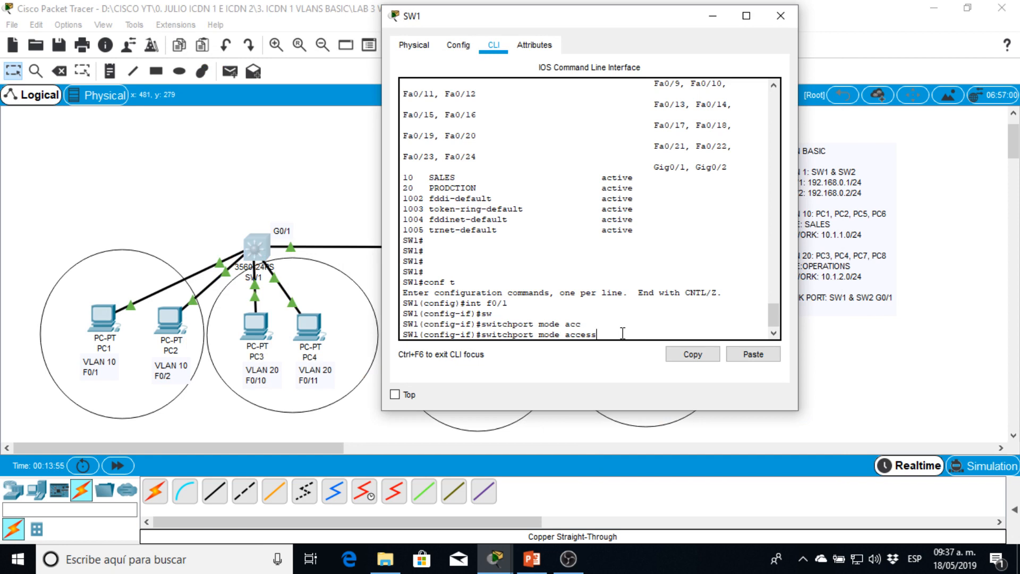
- Run the prepared access mode command on F0/1 and assign the port to VLAN 10
key("Return")
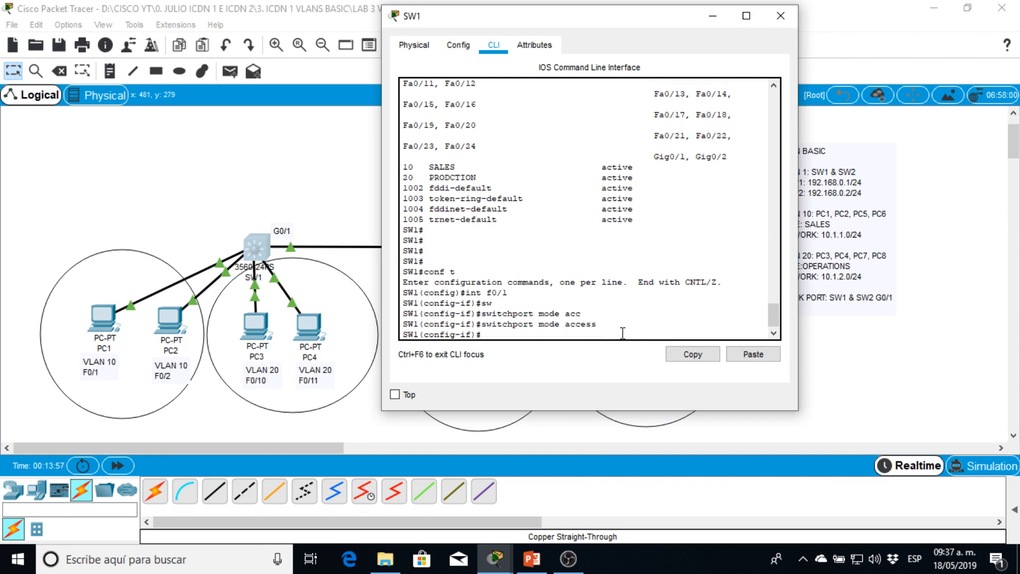
type("sw")
key("Tab")
type("acc")
key("Tab")
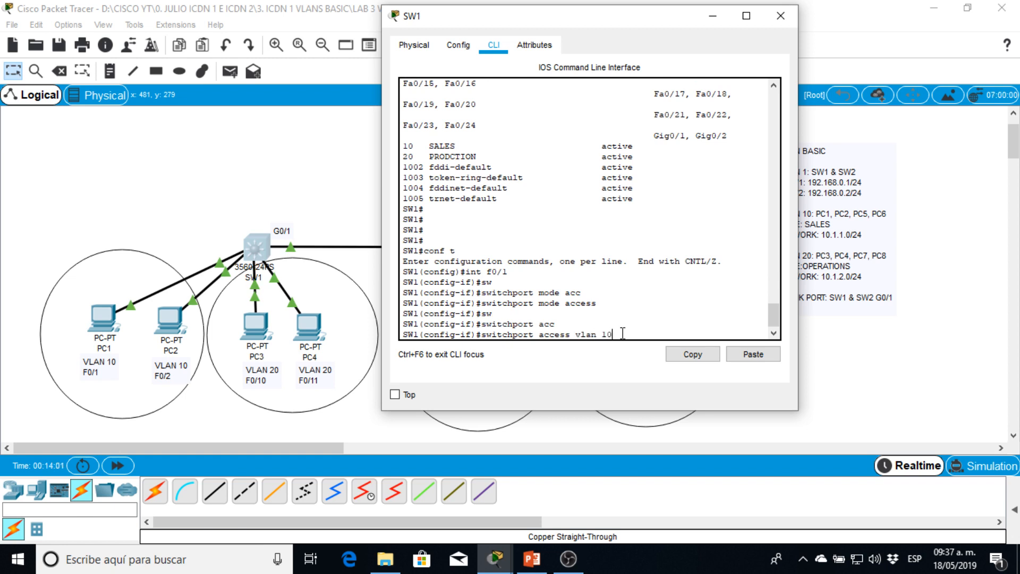
type("vlan 10")
key("Return")
key("Return")
key("Return")
- Switch to interface F0/2 on SW1 and set its switchport mode to access
type("ig-if)#i")
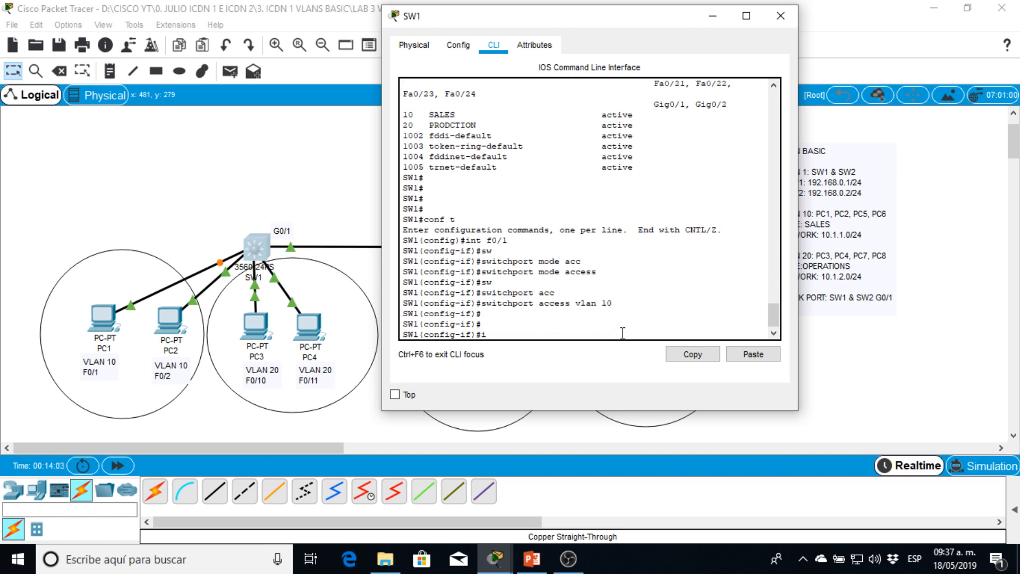
type("nt f0/2")
key("Return")
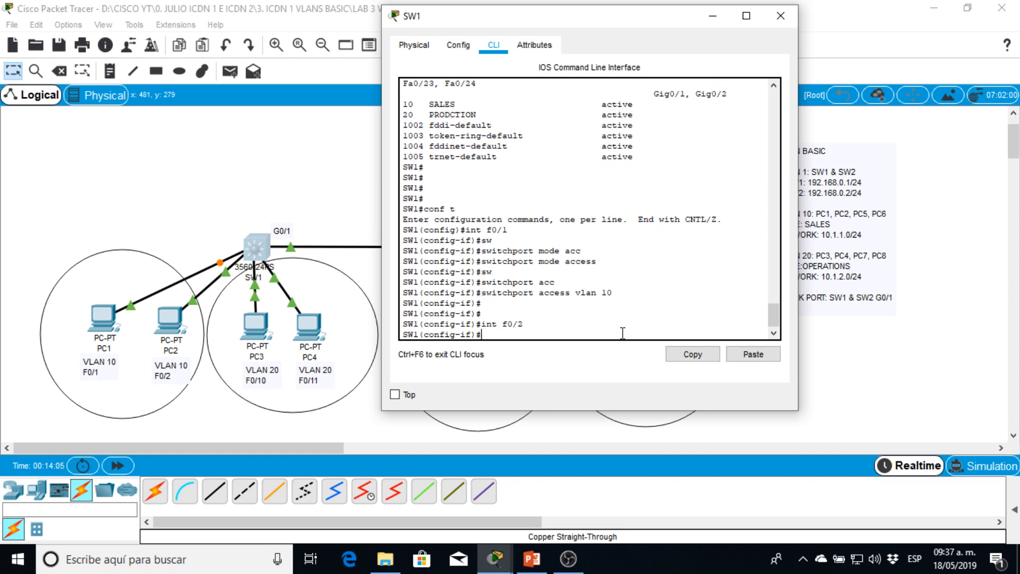
type("sw")
key("Tab")
type("mode")
key("Tab")
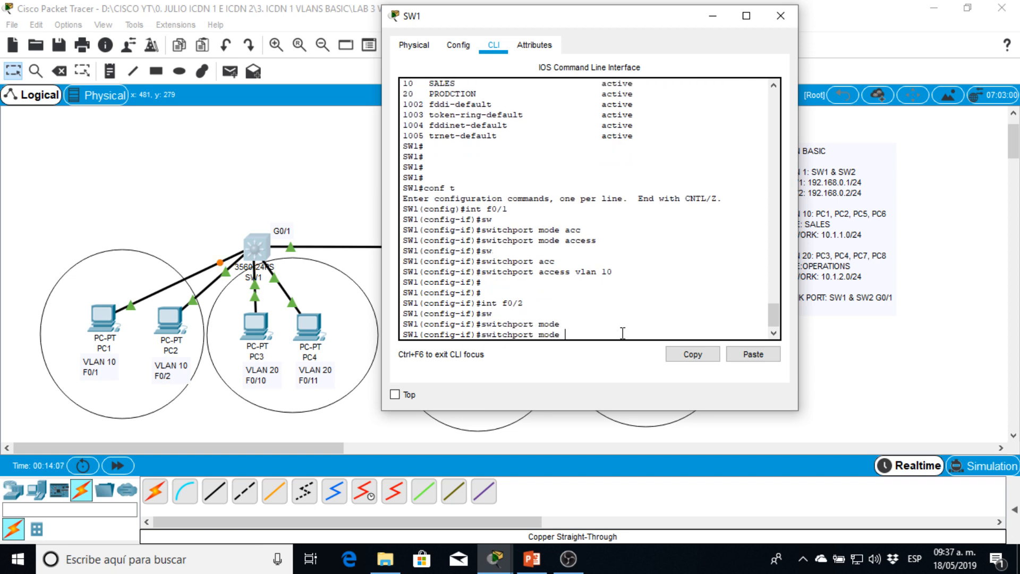
type("acc")
key("Tab")
key("Return")
- Assign interface F0/2 on SW1 to access VLAN 10
type("se")
key("Tab")
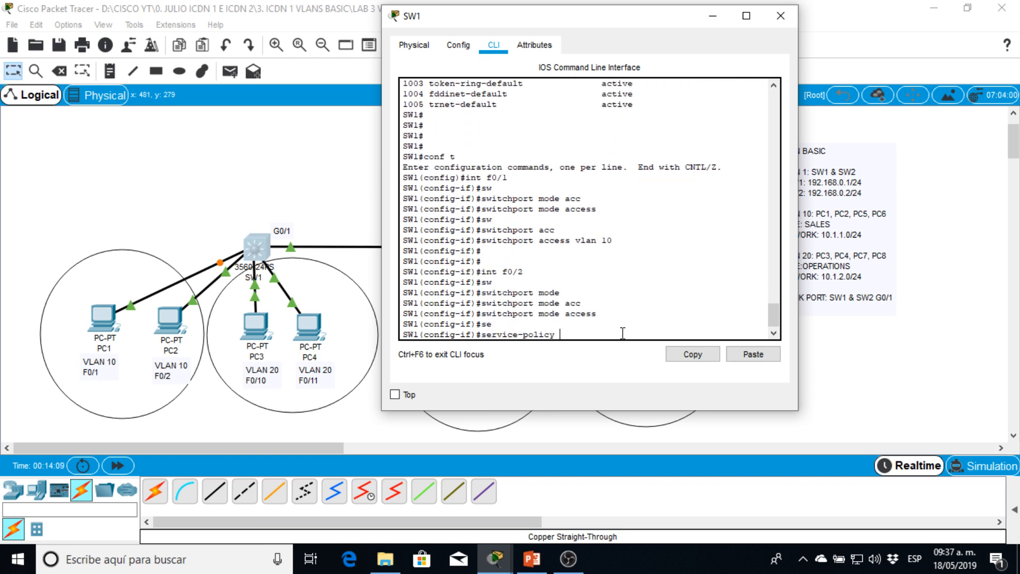
key("BackSpace")
key("BackSpace")
key("BackSpace")
key("BackSpace")
key("BackSpace")
key("BackSpace")
key("BackSpace")
key("BackSpace")
key("BackSpace")
key("BackSpace")
key("BackSpace")
key("BackSpace")
key("BackSpace")
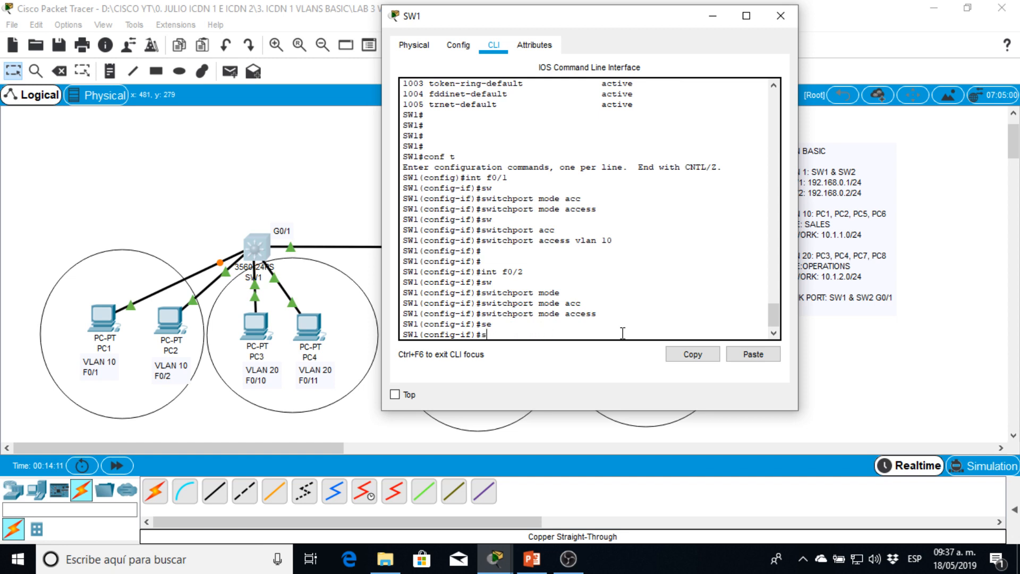
type("w")
key("Tab")
type("ac")
key("Tab")
type("v")
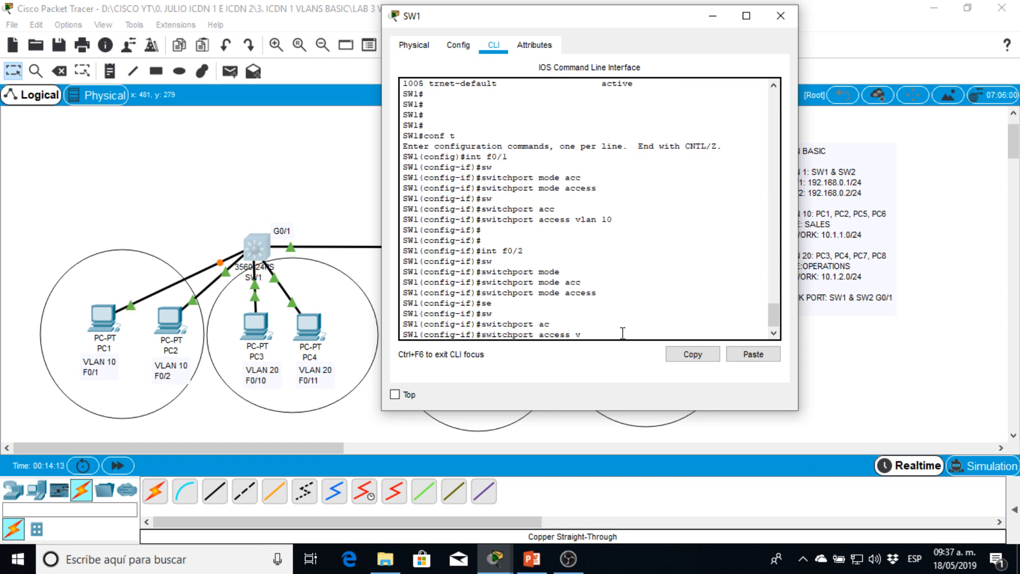
type("lan 10")
key("Return")
key("Return")
key("Return")
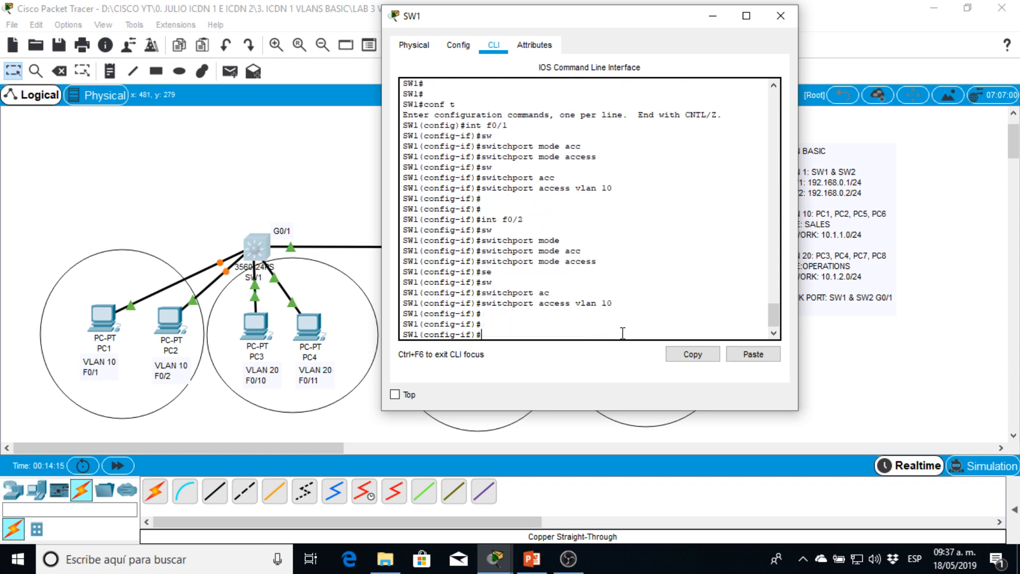
- Return SW1 to privileged mode and display the VLAN table again to verify the port assignments
type("end")
key("Return")
key("Return")
key("Return")
key("Return")
key("Return")
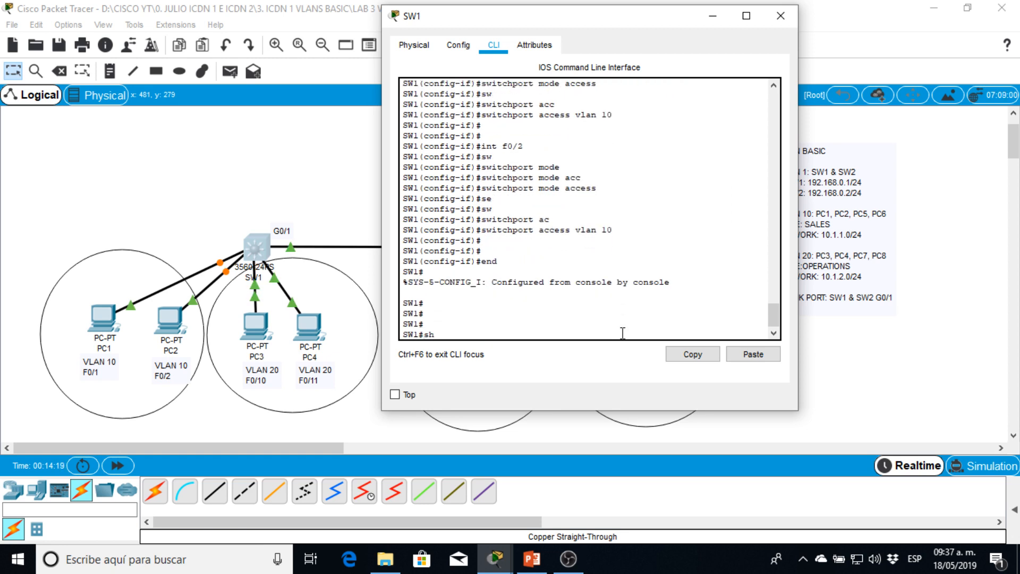
type("sh vlan")
key("Return")
key("Return")
key("Return")
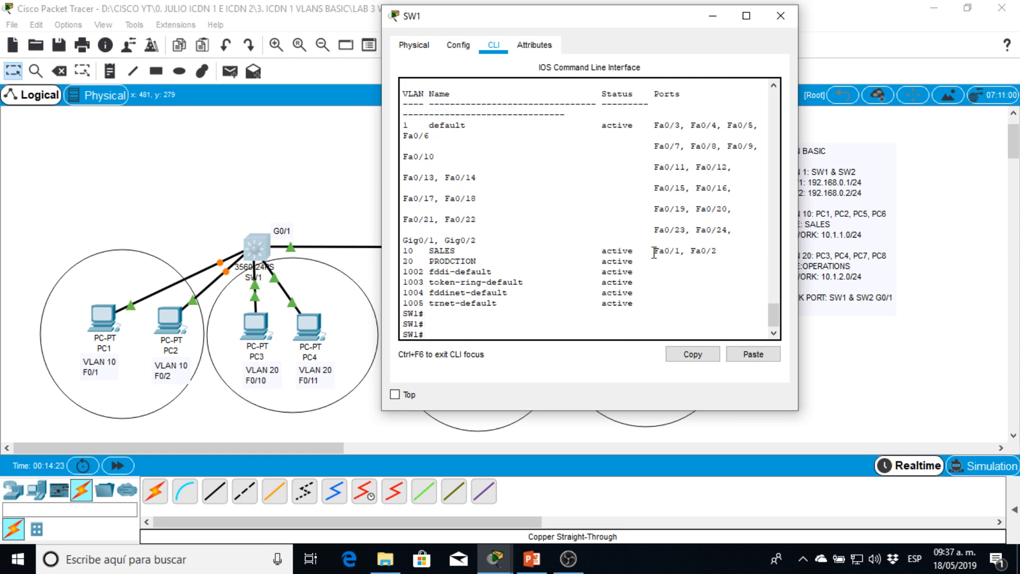
- Check the ports listed for VLAN 10 and locate Fa0/10 and Fa0/11 in the VLAN table
left_click_drag(654, 250, 713, 253)
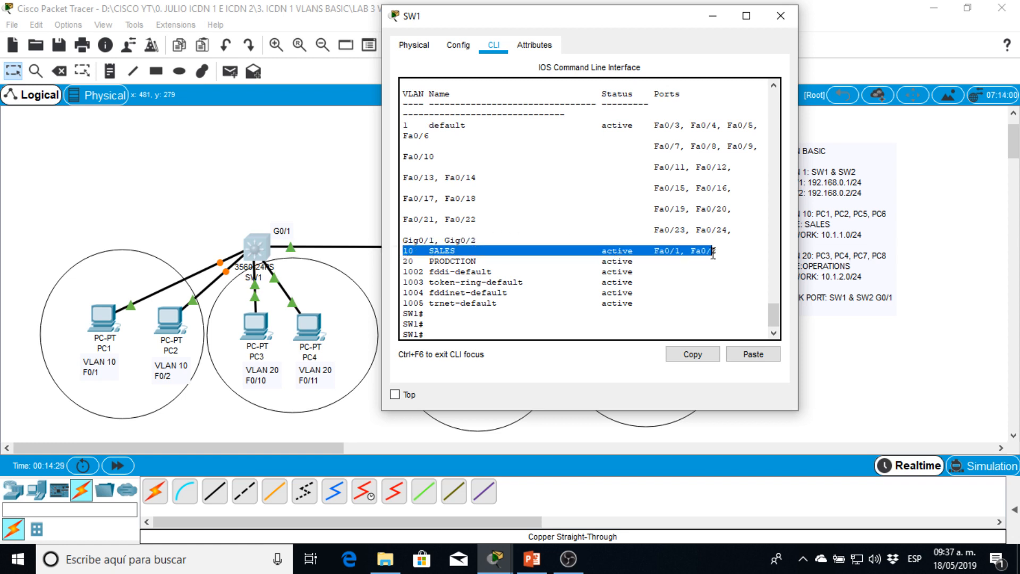
left_click_drag(654, 167, 671, 169)
left_click_drag(440, 158, 421, 177)
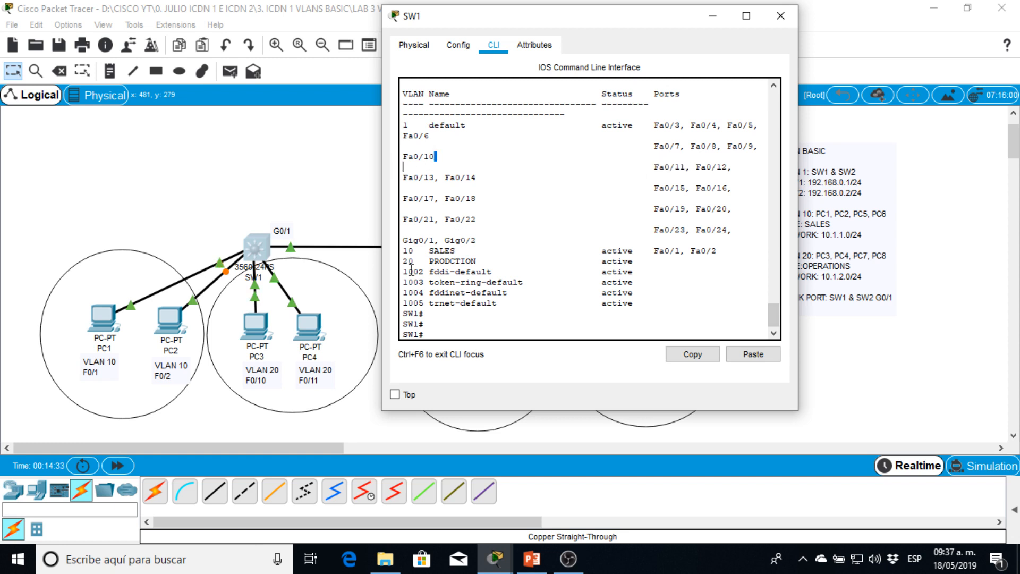
- Enter global configuration mode on SW1 and select the interface range f0/10-11
left_click_drag(407, 271, 439, 252)
key("Return")
key("Return")
key("Return")
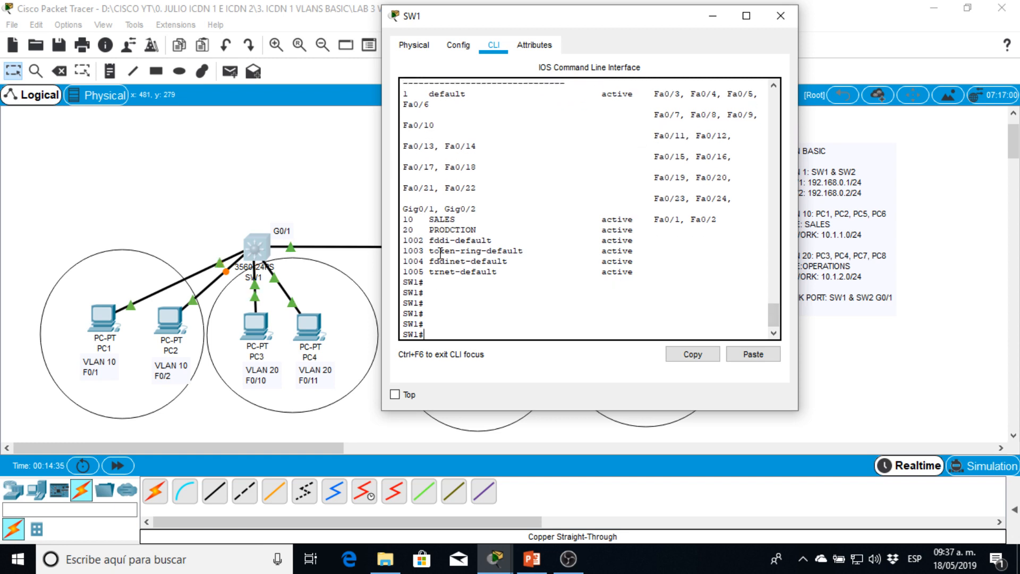
key("Return")
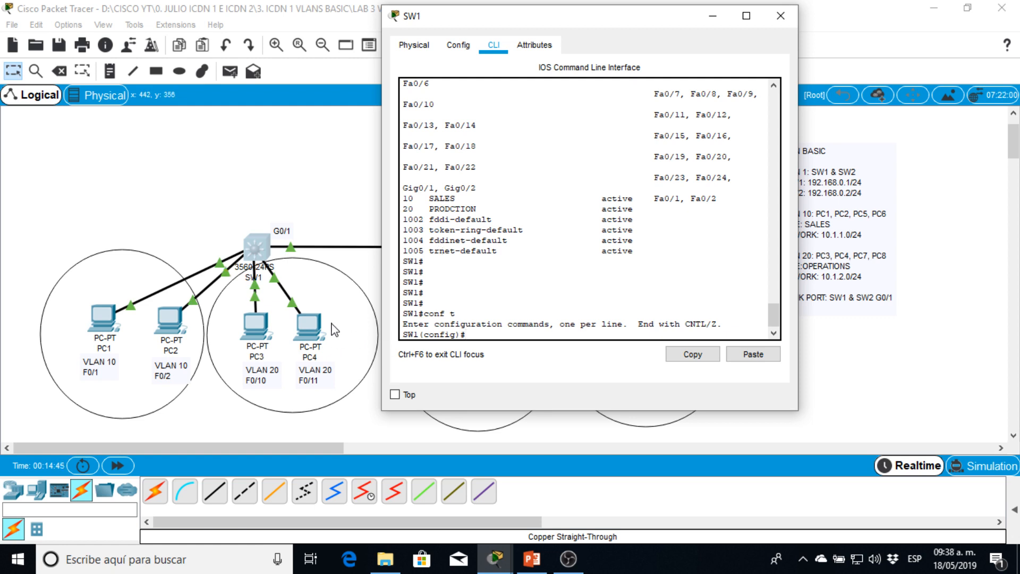
type("int ra")
key("Tab")
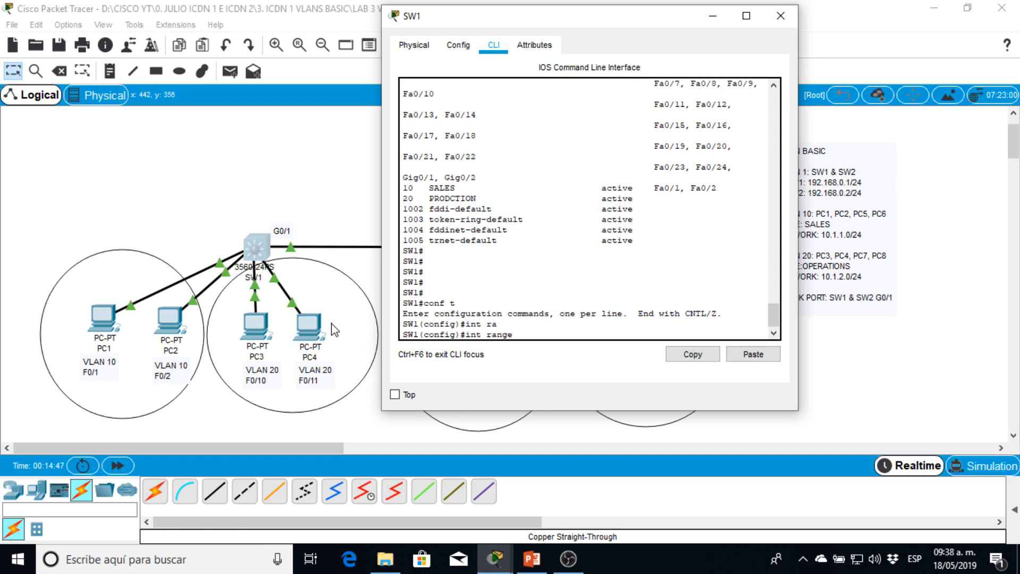
type("f0/10-11")
left_click_drag(487, 335, 518, 335)
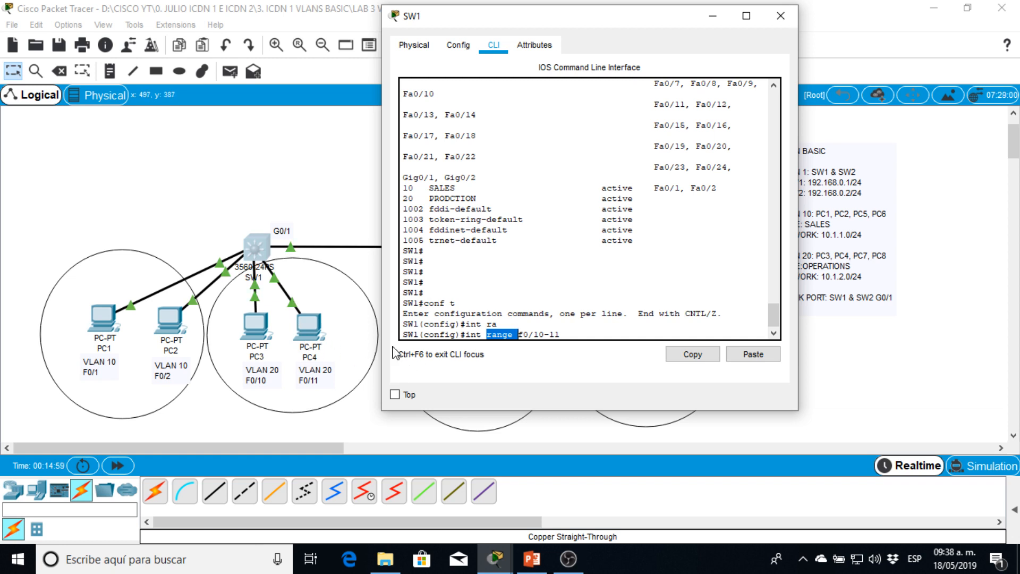
double_click(502, 335)
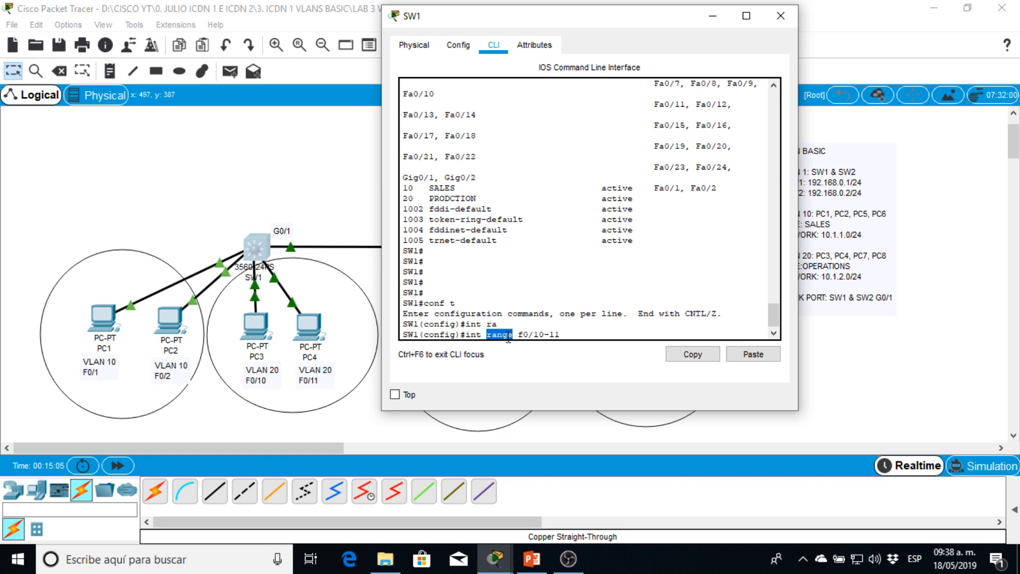
left_click(497, 333)
key("Return")
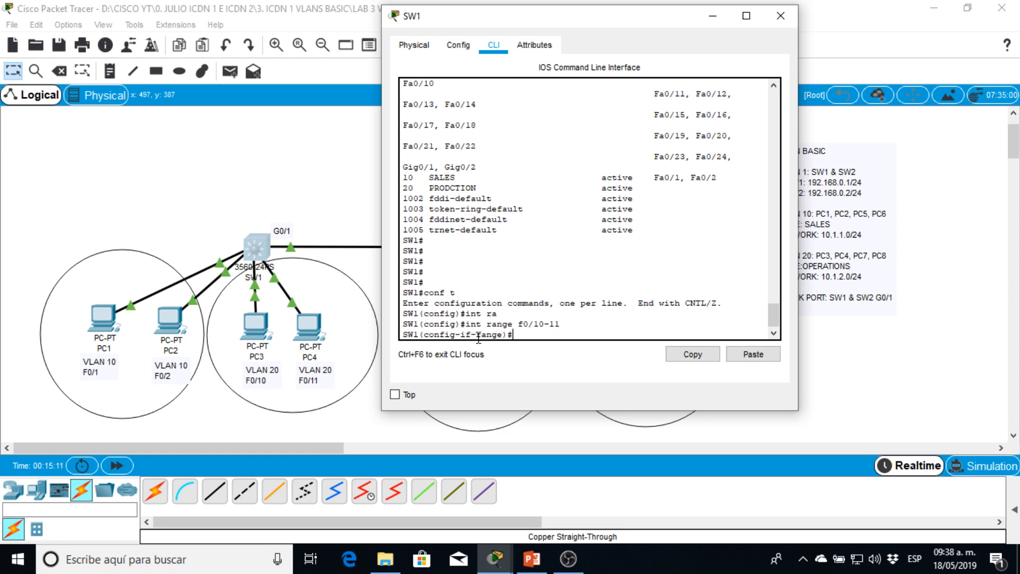
- Set the switchport mode of SW1's F0/10-11 interface range to access
left_click_drag(478, 338, 501, 331)
left_click(505, 334)
key("Return")
type("sw")
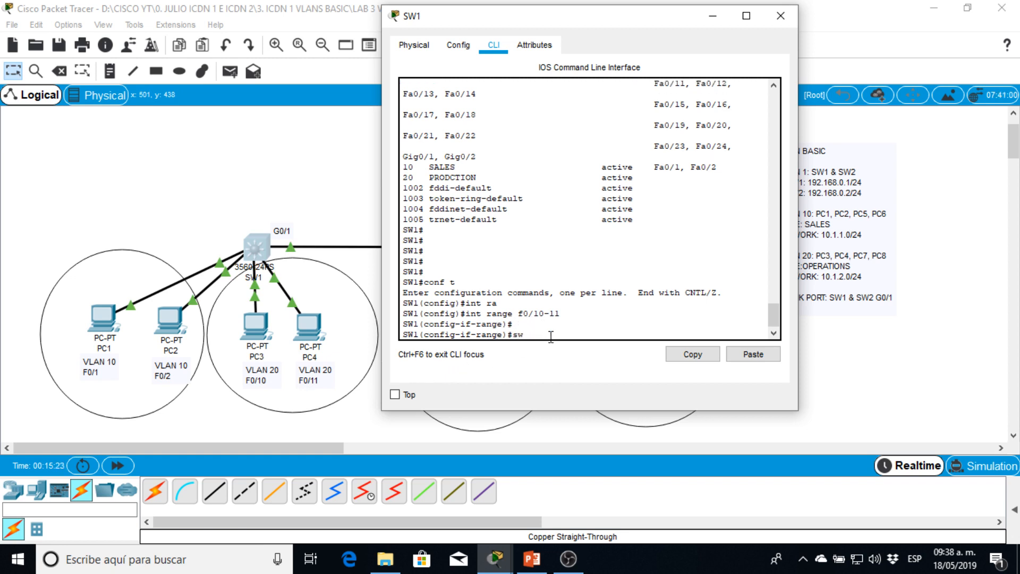
key("Tab")
type("mo")
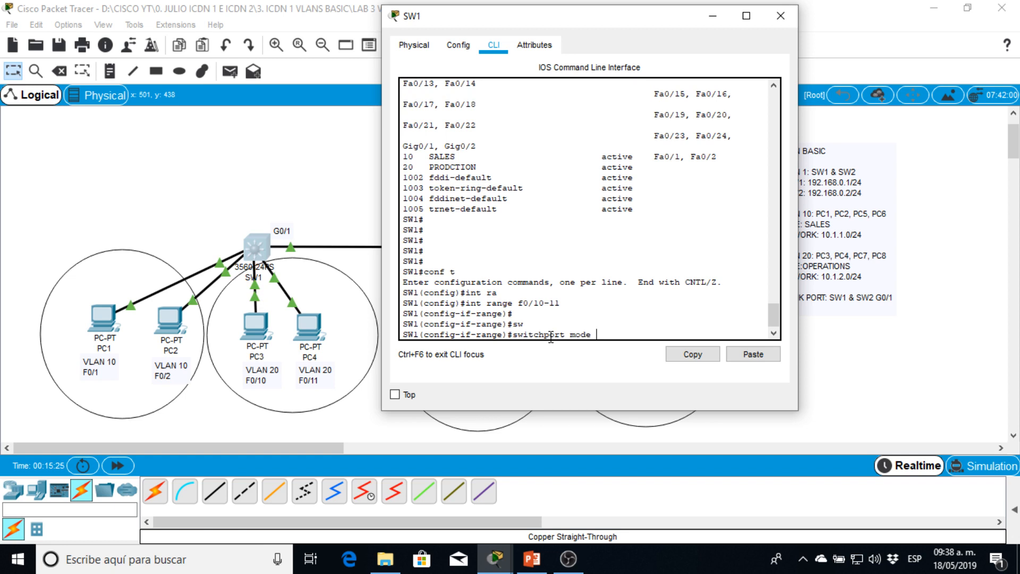
type("de acc")
key("Tab")
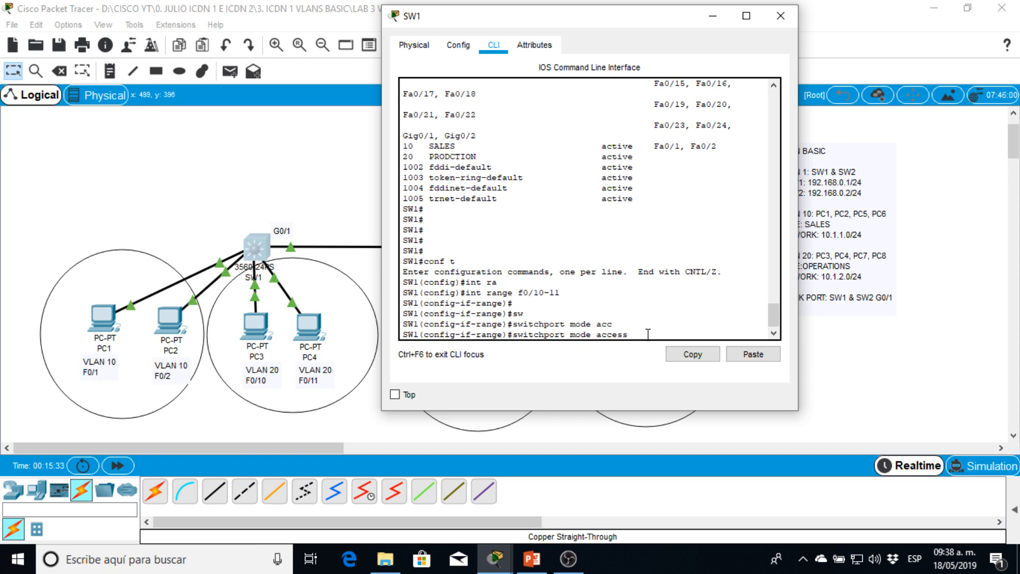
key("Return")
- Assign SW1's F0/10-11 interface range to access VLAN 20
type("sw")
key("Tab")
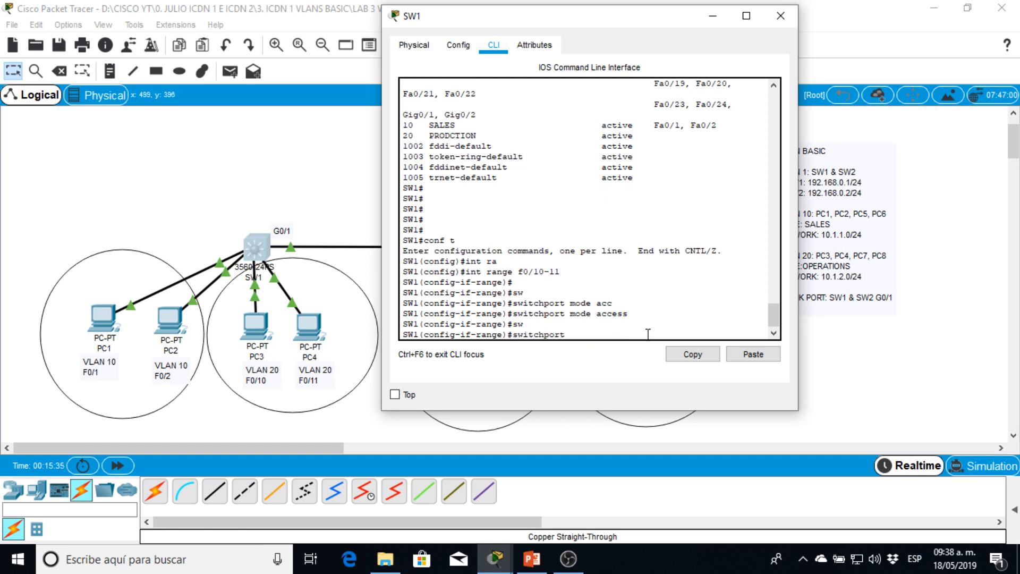
type("acc")
key("Tab")
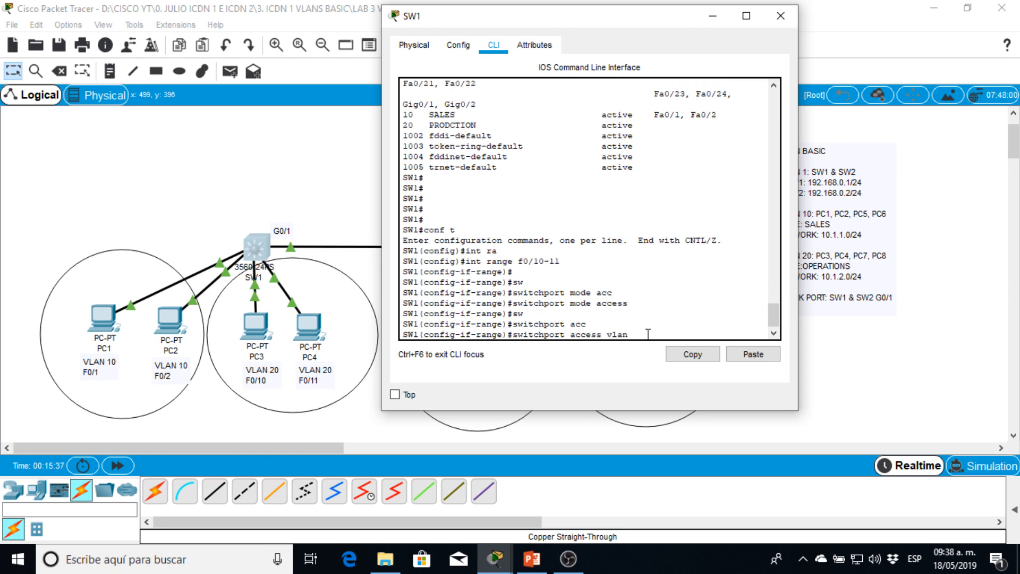
key("Return")
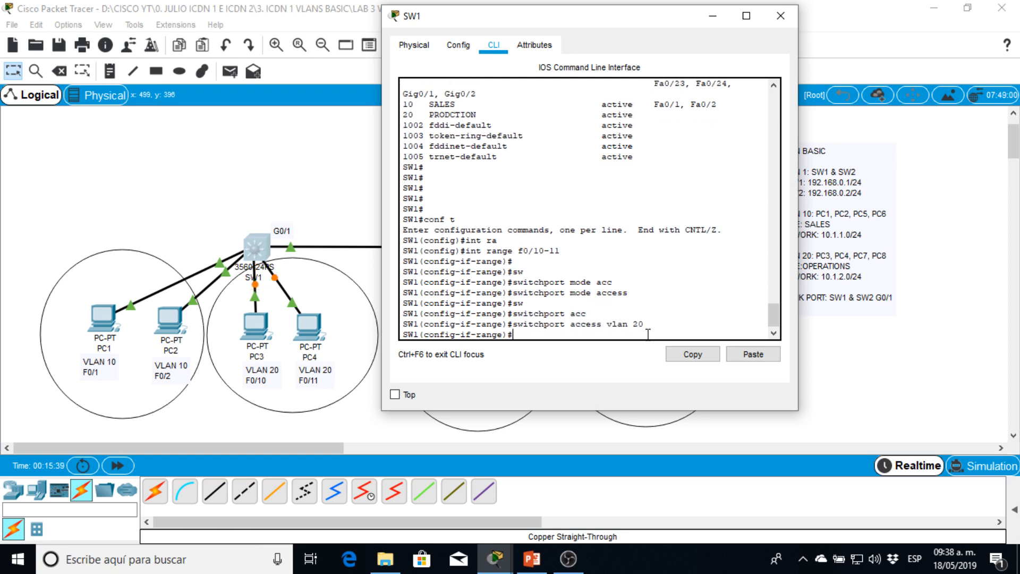
left_click_drag(544, 250, 562, 247)
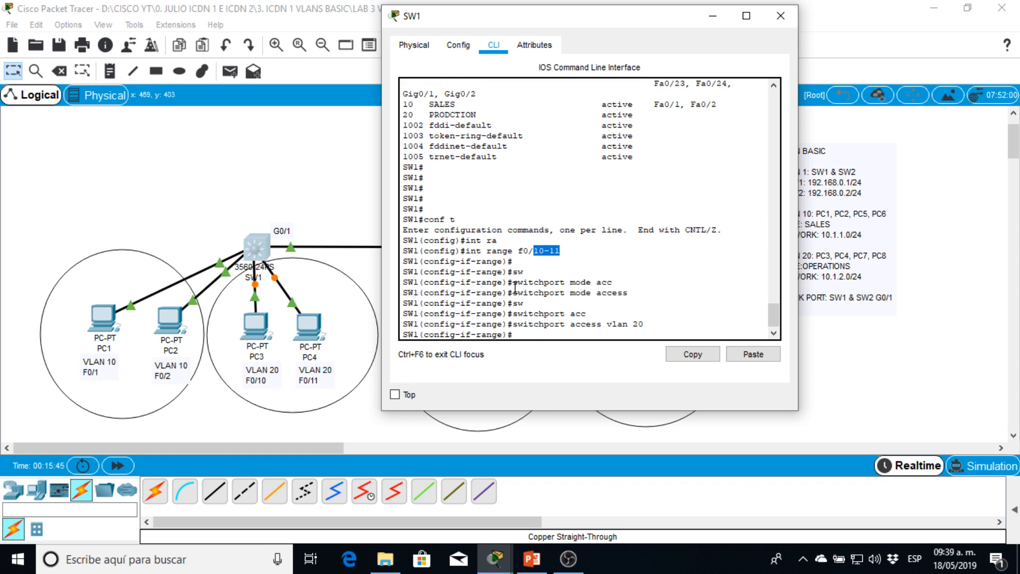
left_click_drag(510, 285, 632, 285)
left_click_drag(550, 292, 624, 291)
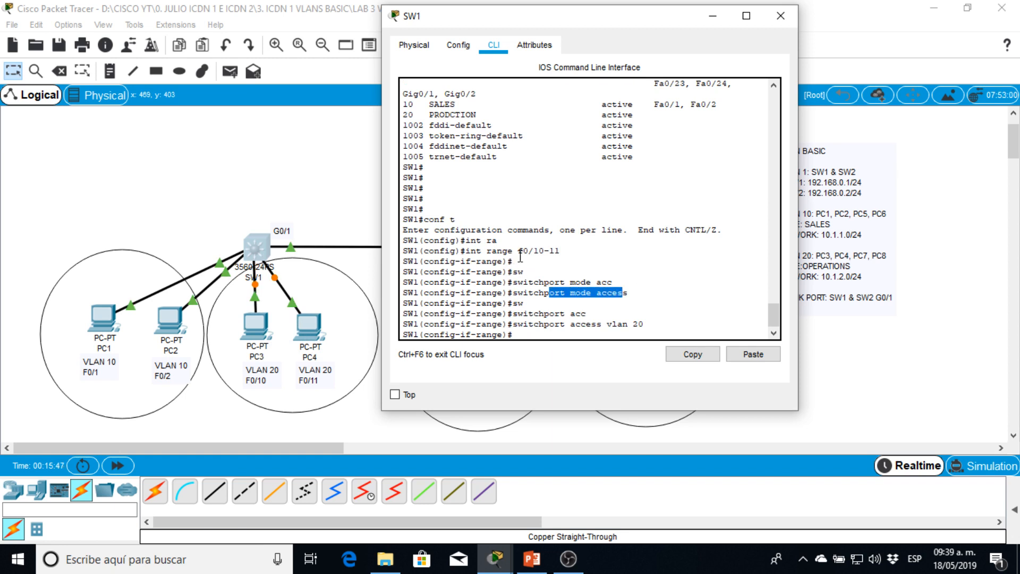
key("Return")
key("Return")
key("Return")
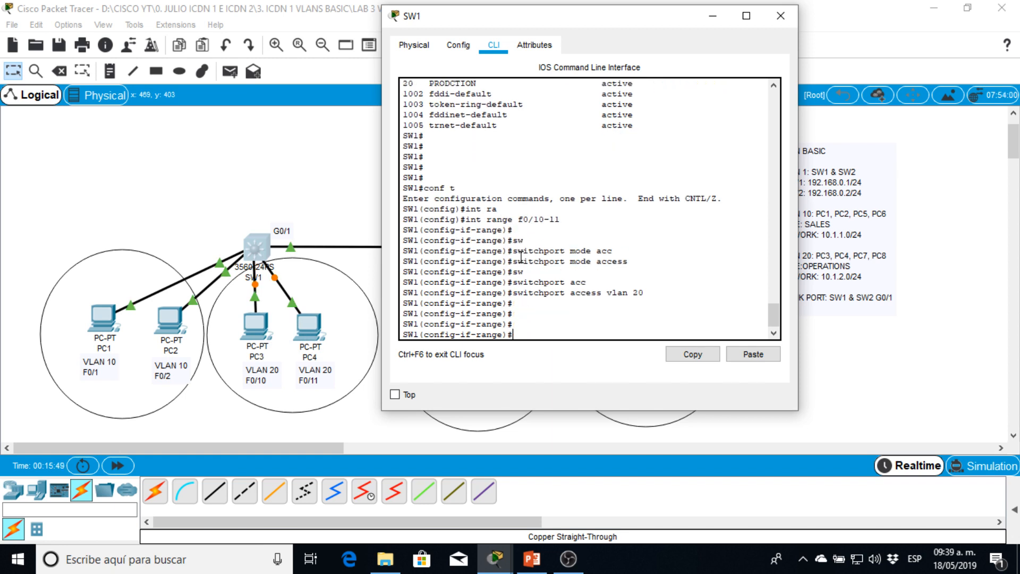
- Return SW1 to privileged mode and display the brief VLAN table to check the ports assigned to VLAN 20
type("end")
key("Return")
key("Return")
type("sh")
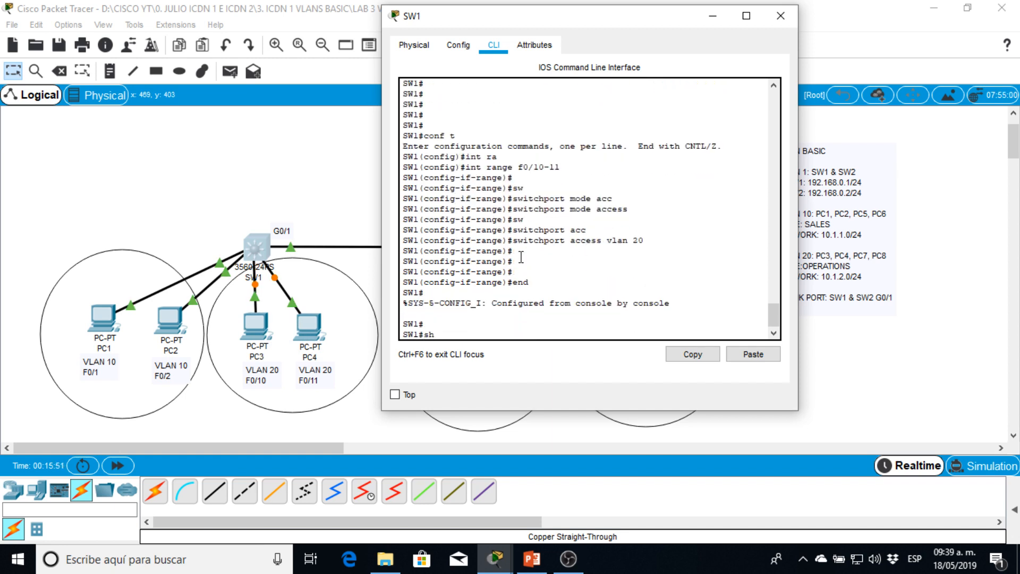
type(" vlan br")
key("Return")
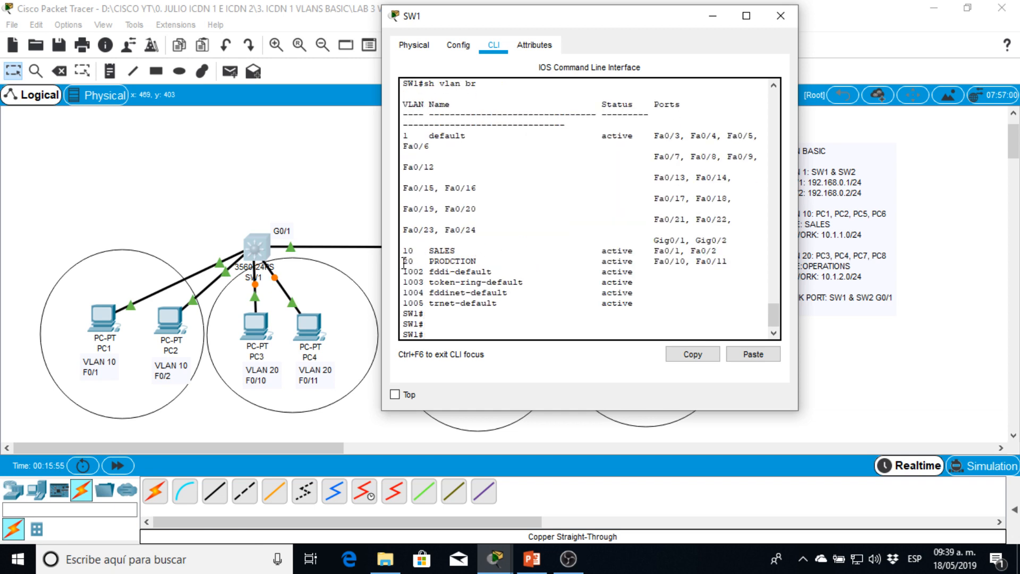
left_click_drag(404, 262, 727, 261)
left_click_drag(409, 261, 450, 262)
- Enter global configuration mode on SW1 and select interface G0/1 for the link to SW2
left_click_drag(511, 19, 640, 33)
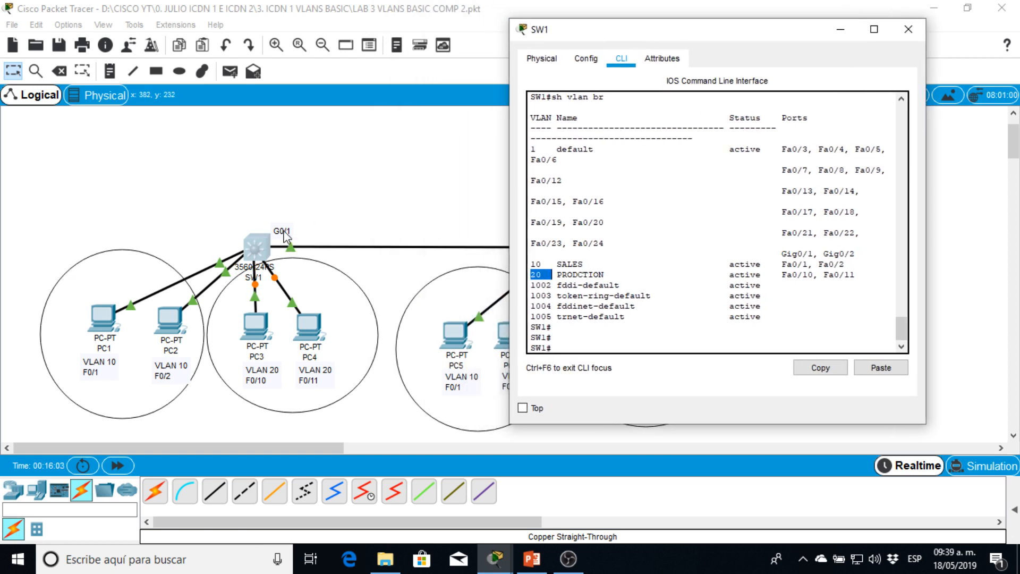
key("Return")
key("Return")
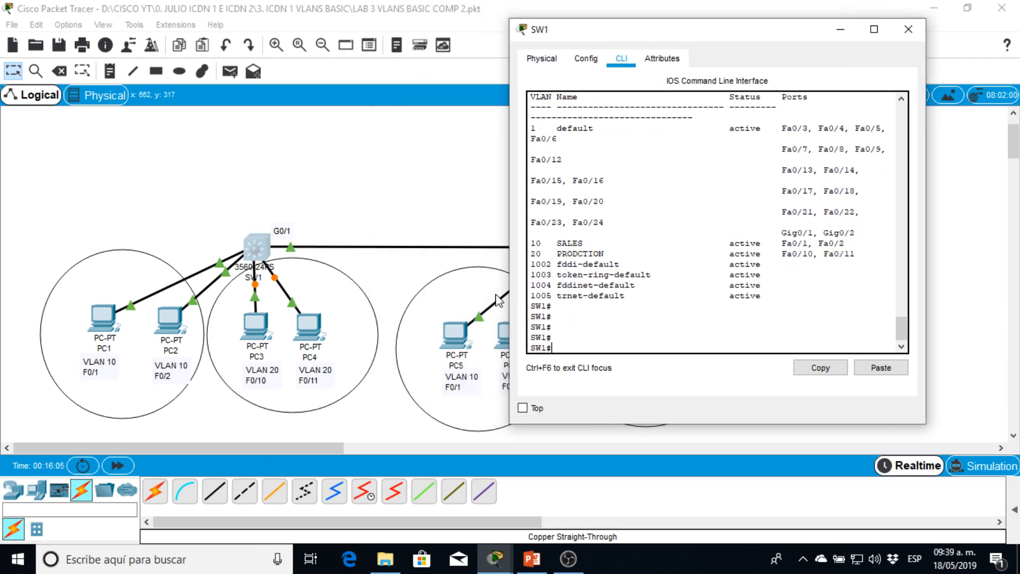
type("conf t")
key("Return")
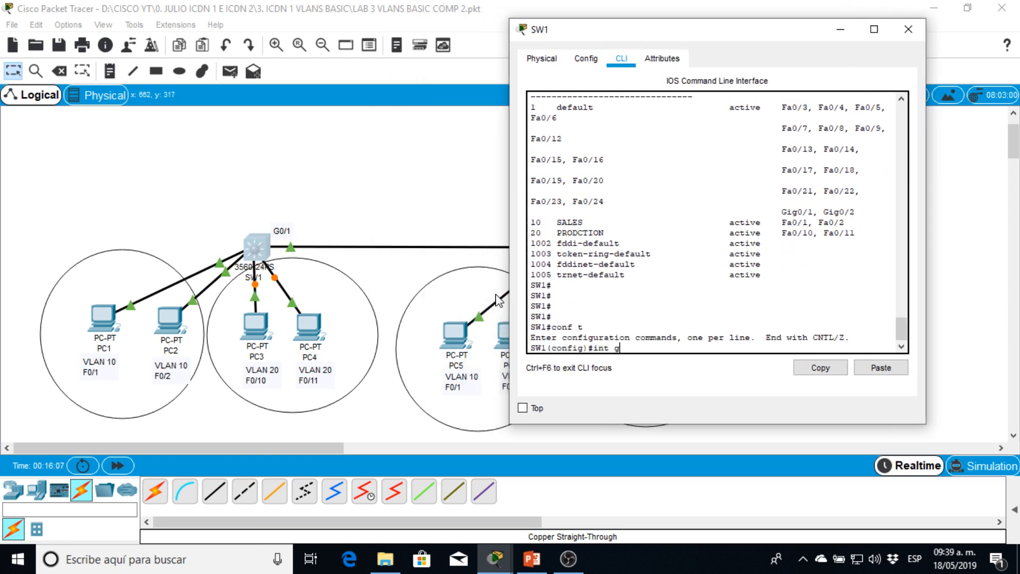
type("int g0/1")
key("Return")
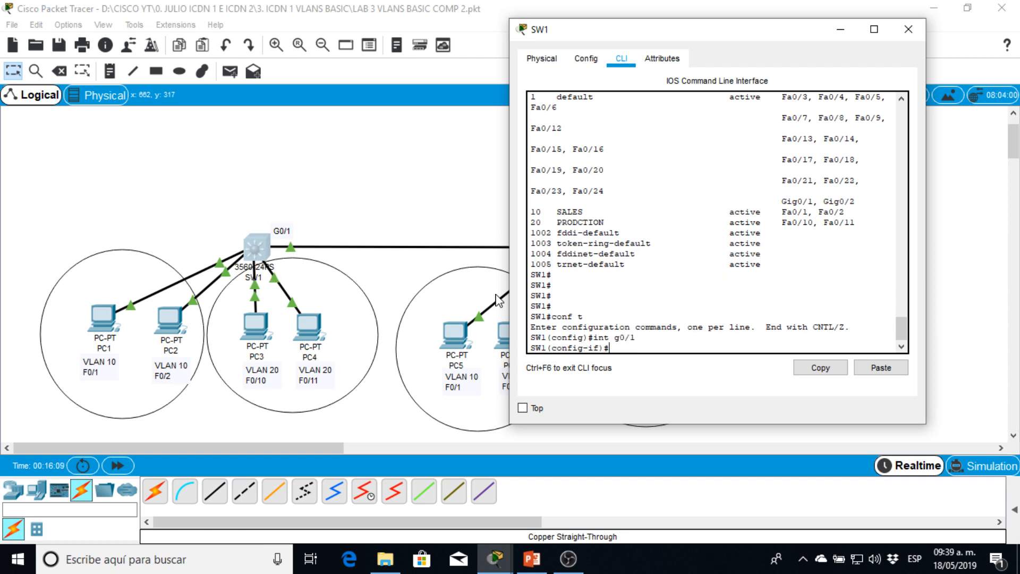
- Set the trunk encapsulation on SW1's G0/1 interface to dot1q
type("sw")
key("Tab")
type("trun")
key("Tab")
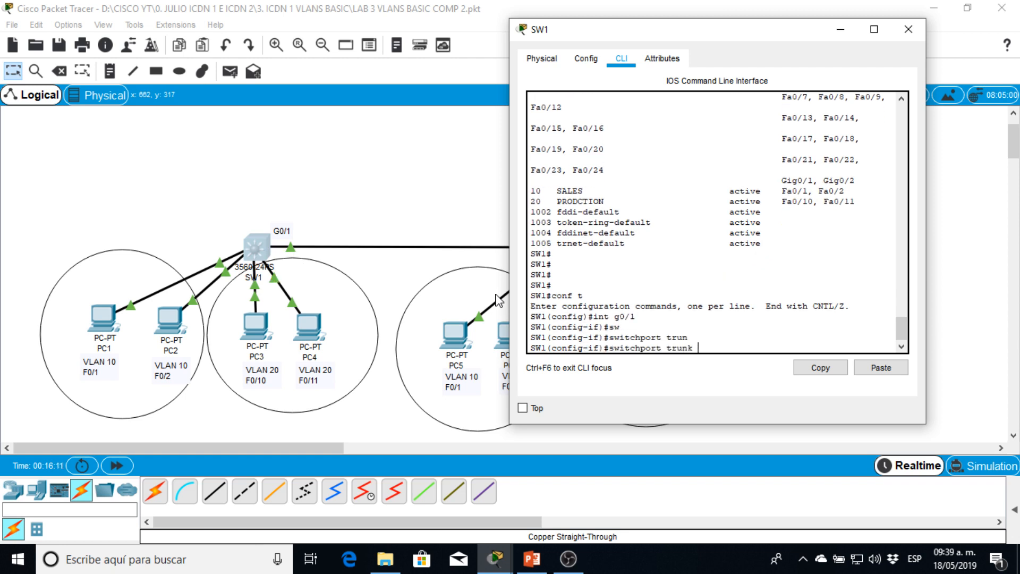
type("en")
key("Tab")
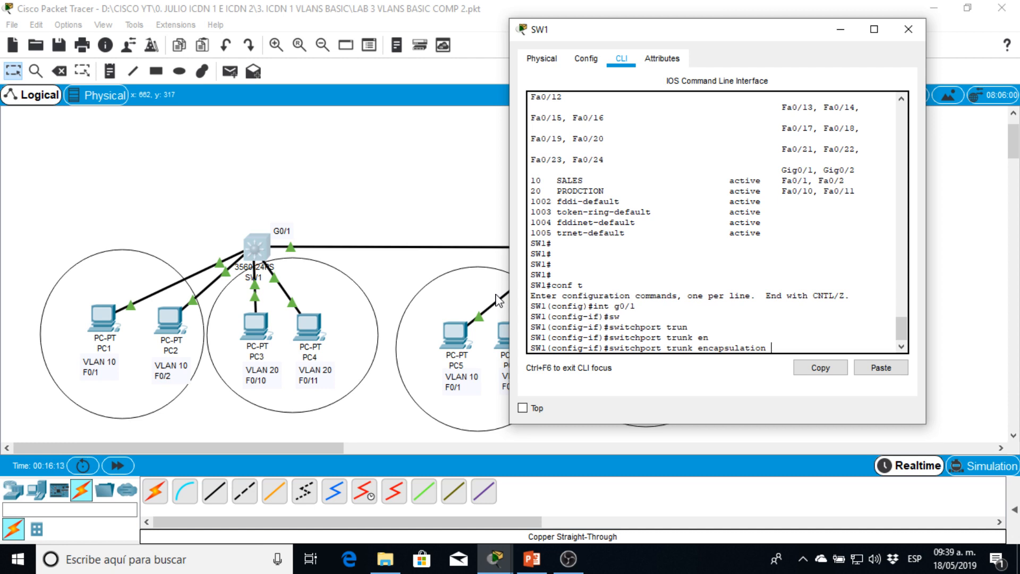
type("do")
key("Tab")
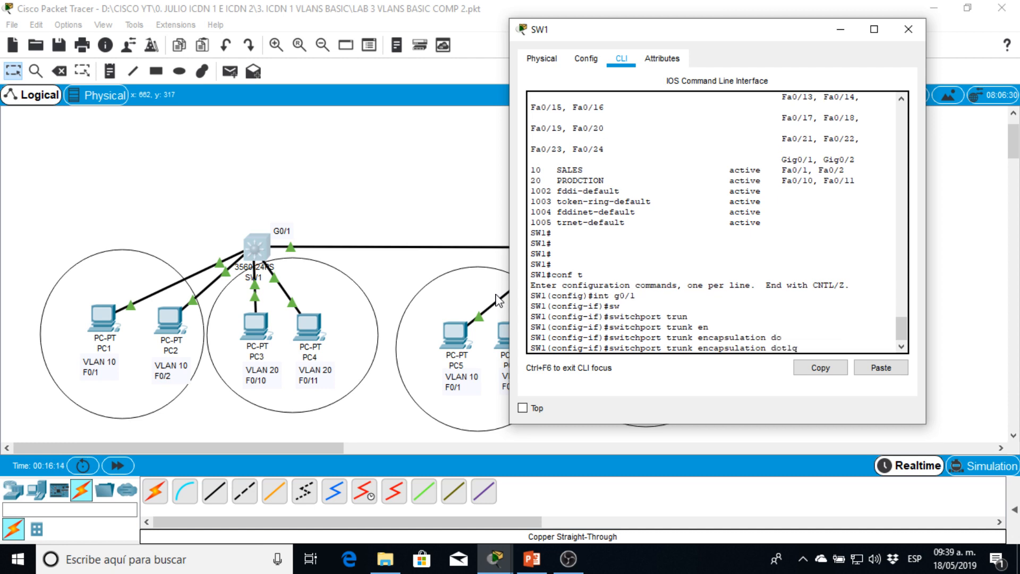
double_click(782, 347)
left_click(806, 342)
key("Return")
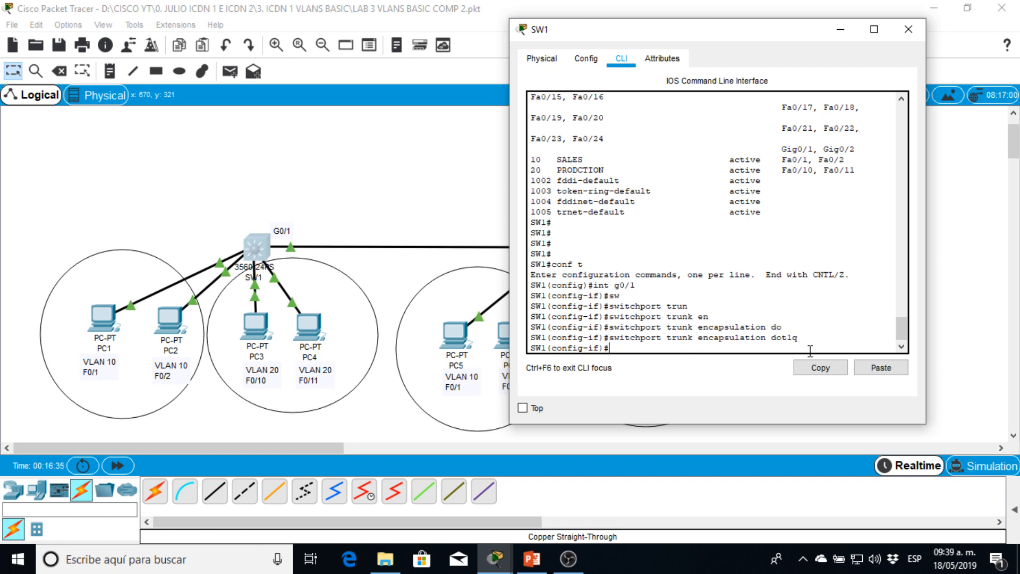
- Set the switchport mode of SW1's G0/1 interface to trunk
type("sw")
key("Tab")
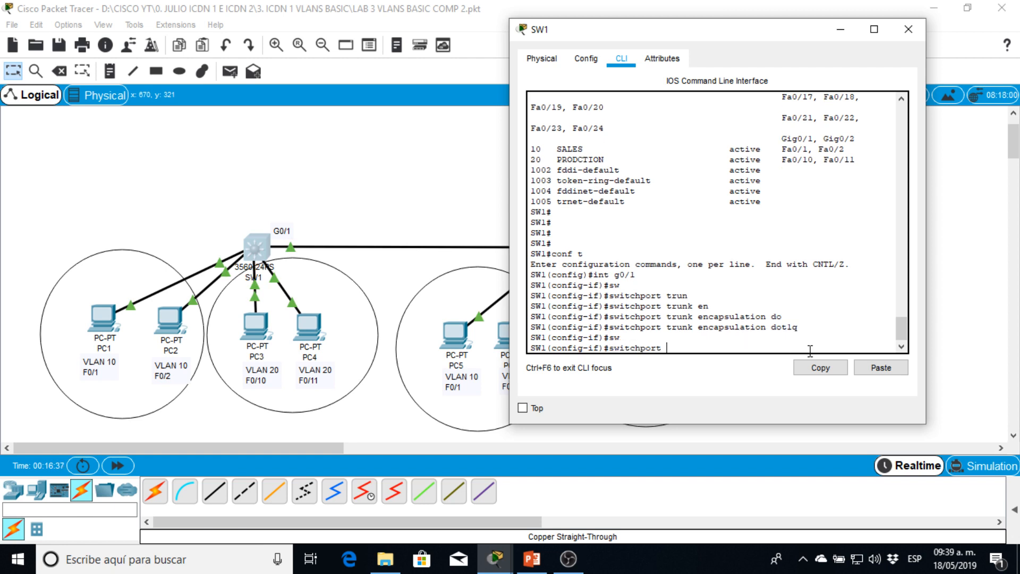
type("mode tr")
key("Tab")
key("Return")
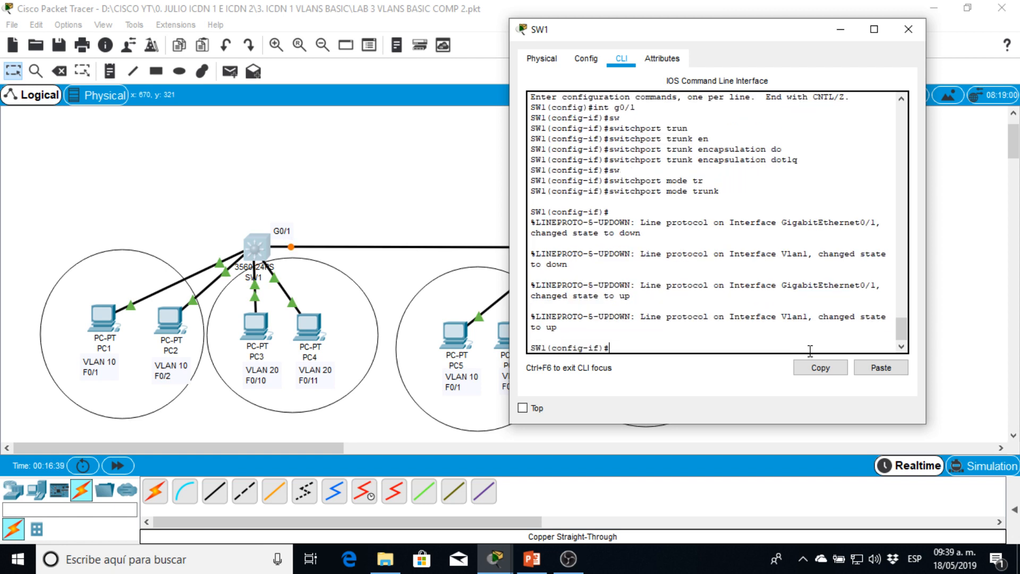
key("Return")
key("Return")
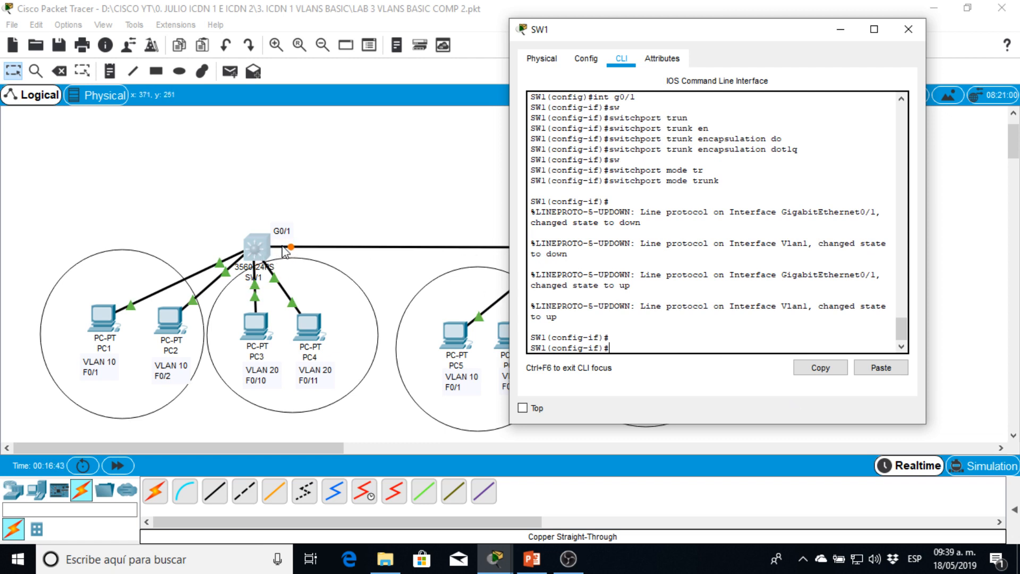
key("Return")
- Return SW1 to privileged mode and display its trunk interfaces to verify G0/1
key("Return")
type("end")
key("Return")
key("Return")
key("Return")
key("Return")
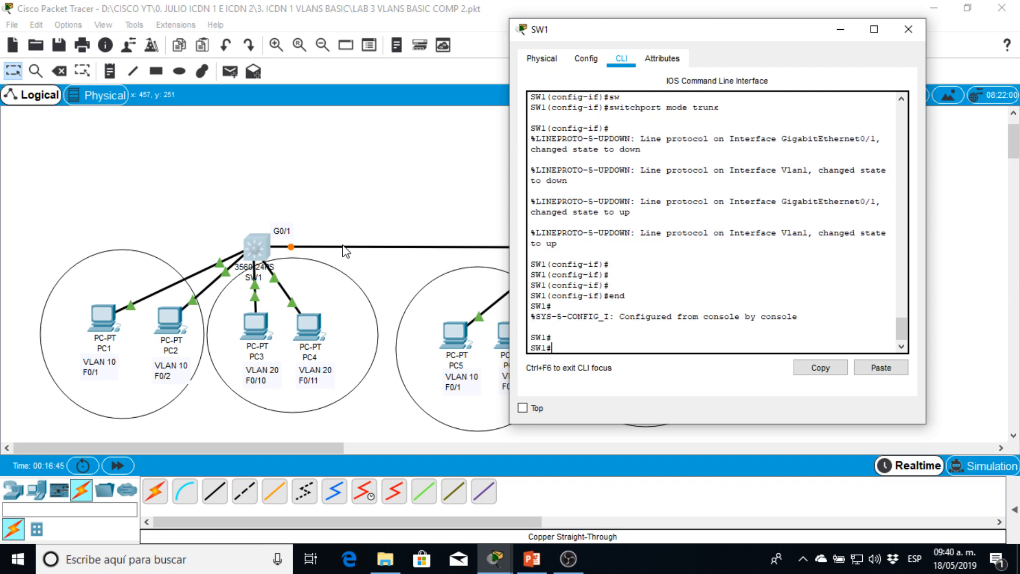
type("sh in")
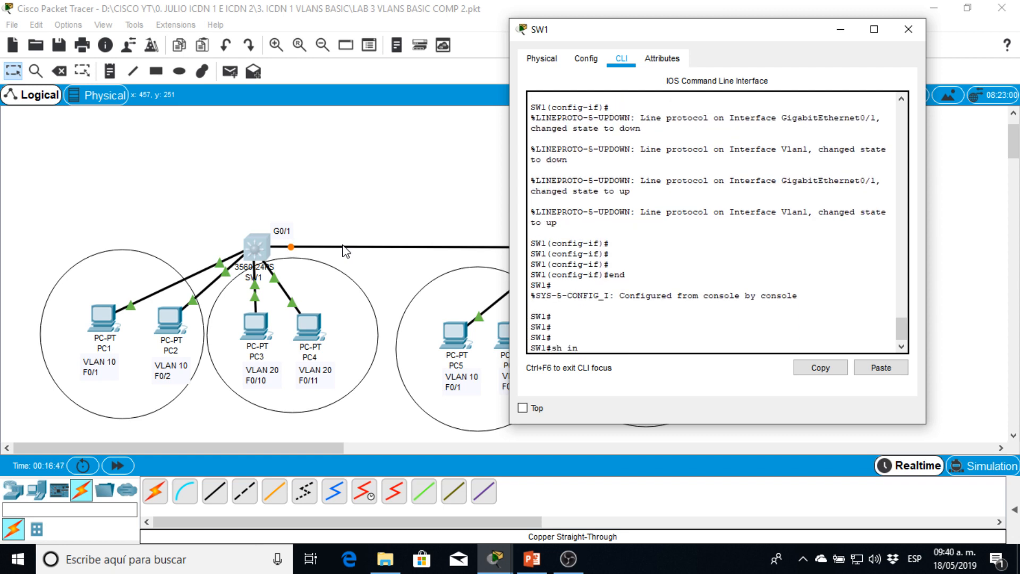
key("Tab")
type("trun")
key("Tab")
key("Return")
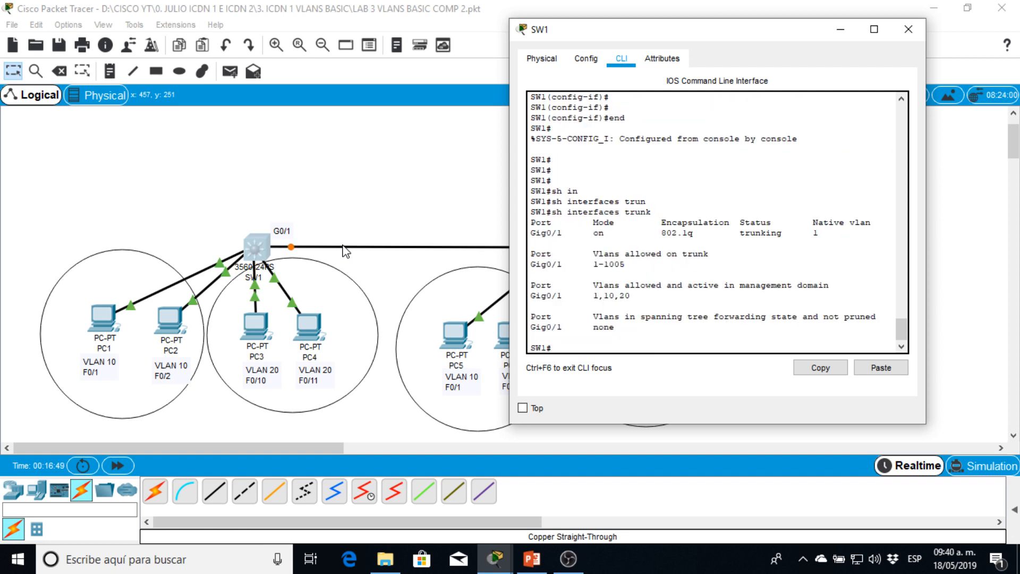
- Check which VLANs are allowed and active on SW1's G0/1 trunk, and clear the SW1 window away to view the topology
left_click_drag(530, 296, 563, 295)
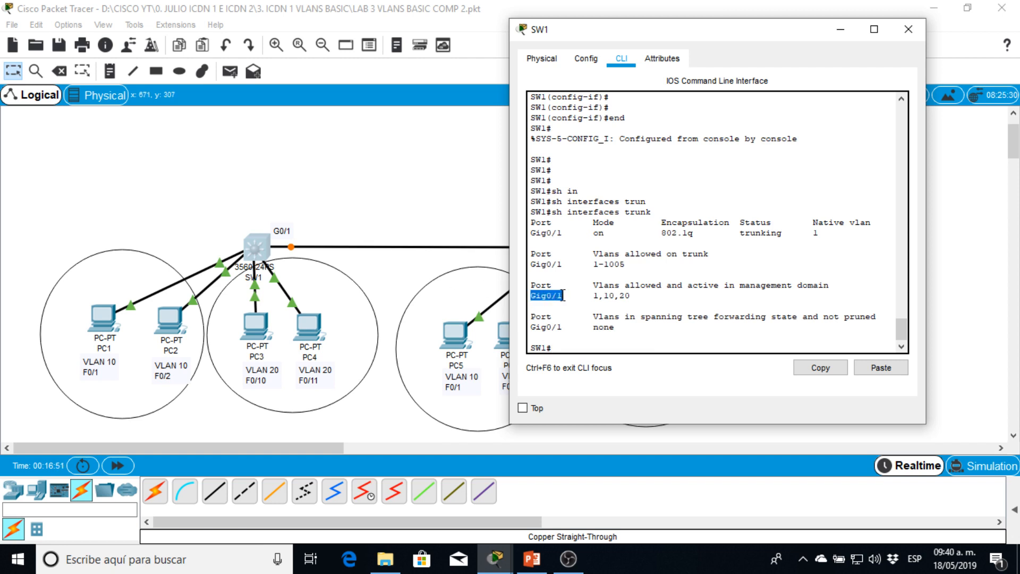
left_click(532, 296)
left_click_drag(623, 286, 683, 286)
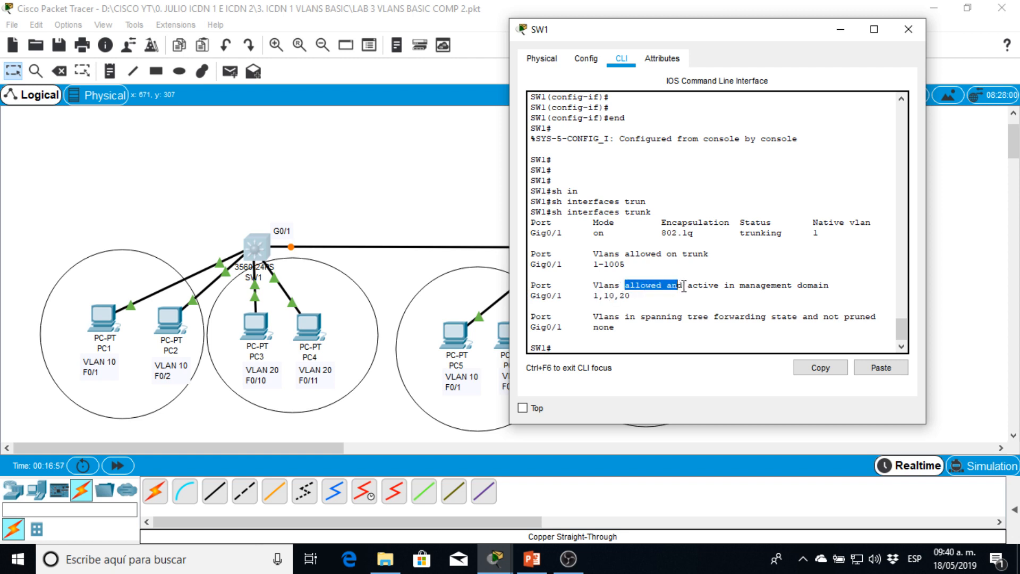
left_click(590, 296)
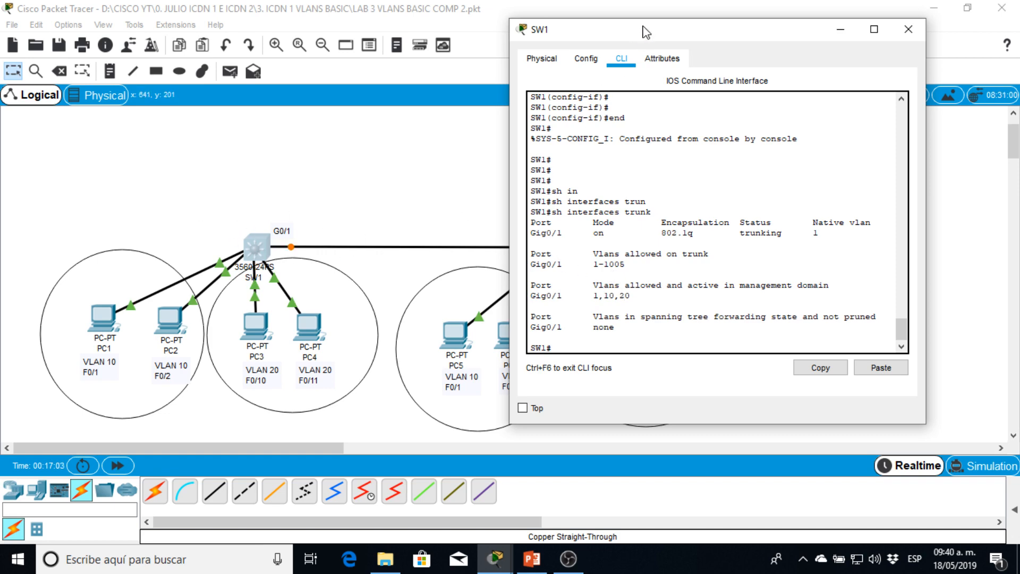
left_click_drag(726, 29, 879, 16)
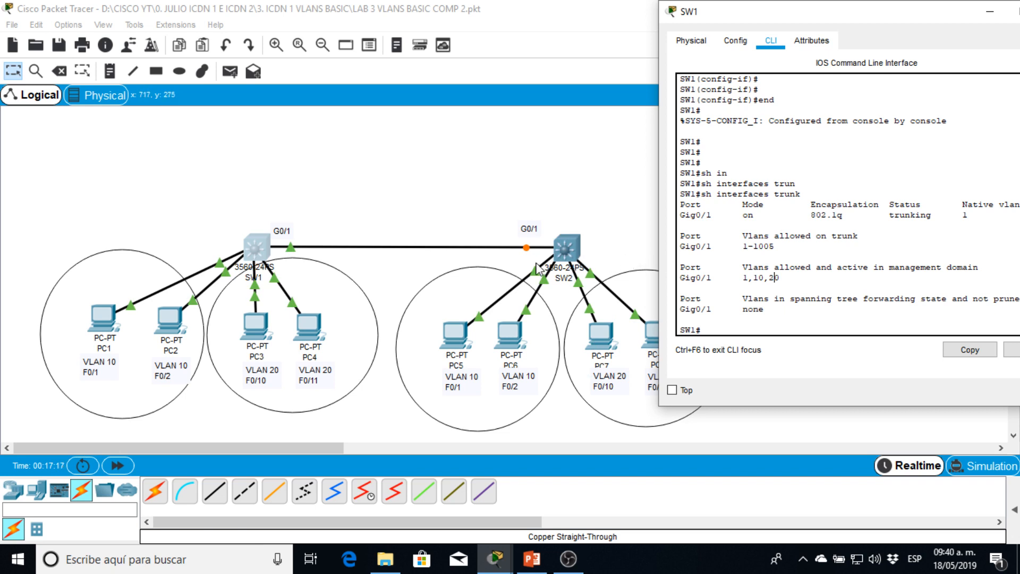
left_click(428, 166)
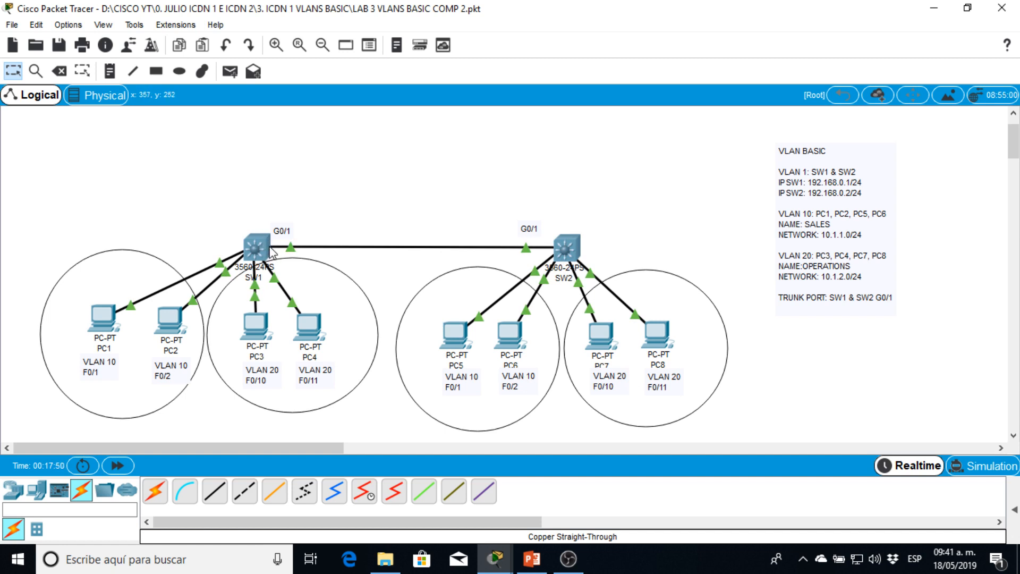
- Open SW2's command line and display its trunk interfaces with show interfaces trunk
left_click(565, 249)
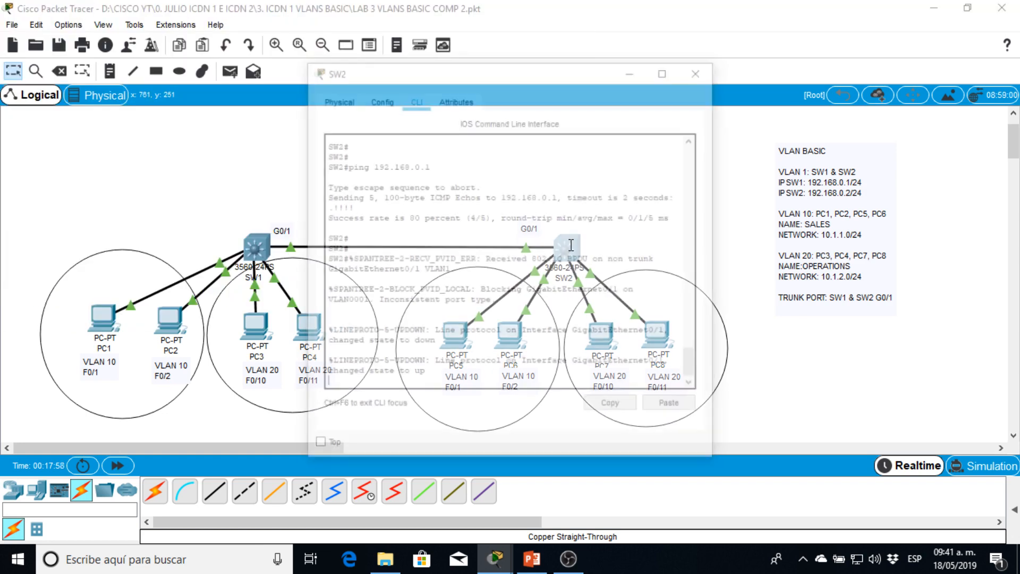
left_click_drag(526, 82, 797, 26)
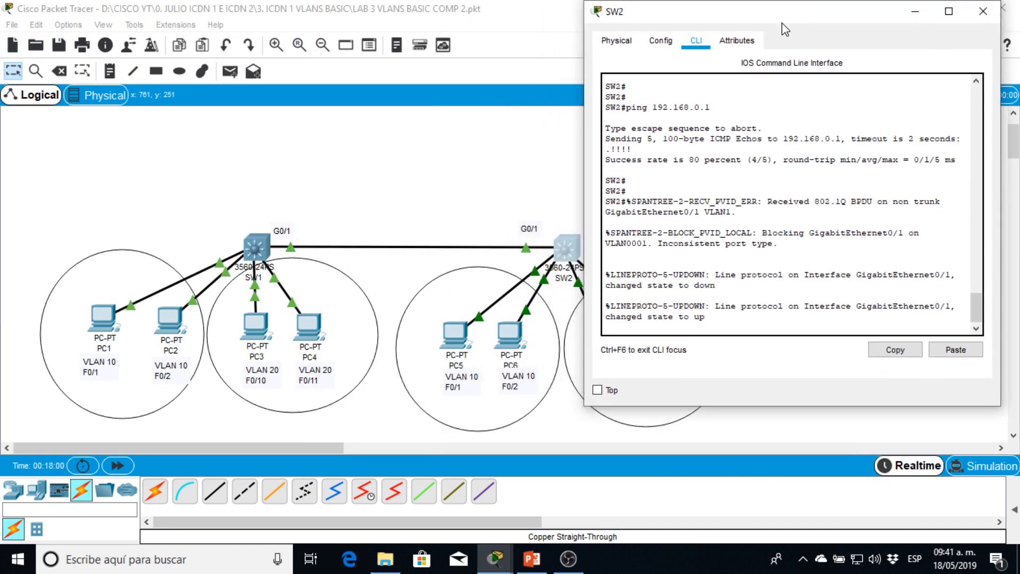
key("Return")
key("Return")
key("Return")
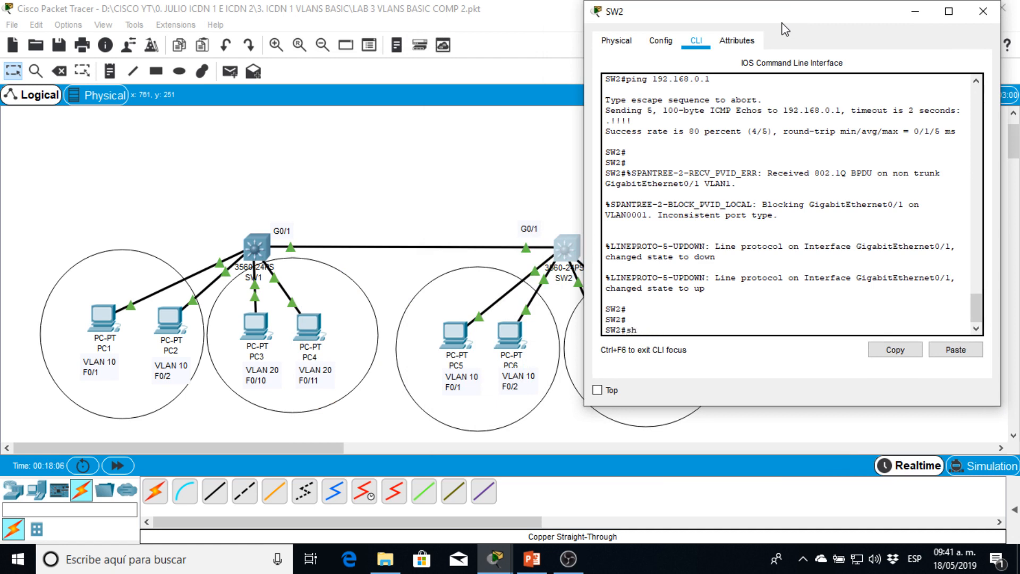
type("sh in")
key("Tab")
type("tr")
key("Tab")
key("Return")
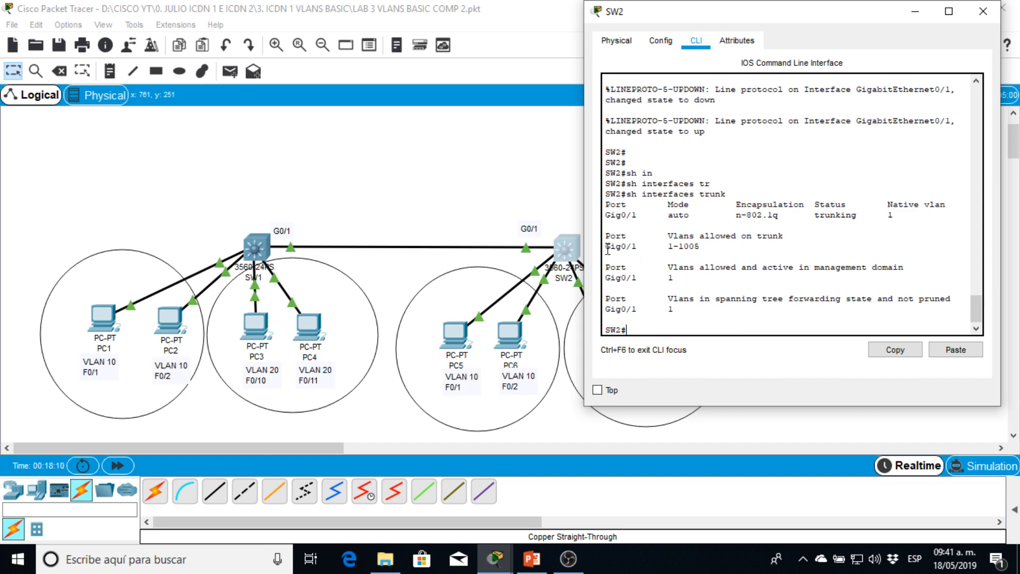
- Examine the allowed VLANs, status and mode of G0/1 in SW2's trunk output
left_click_drag(608, 248, 677, 248)
left_click_drag(816, 215, 857, 216)
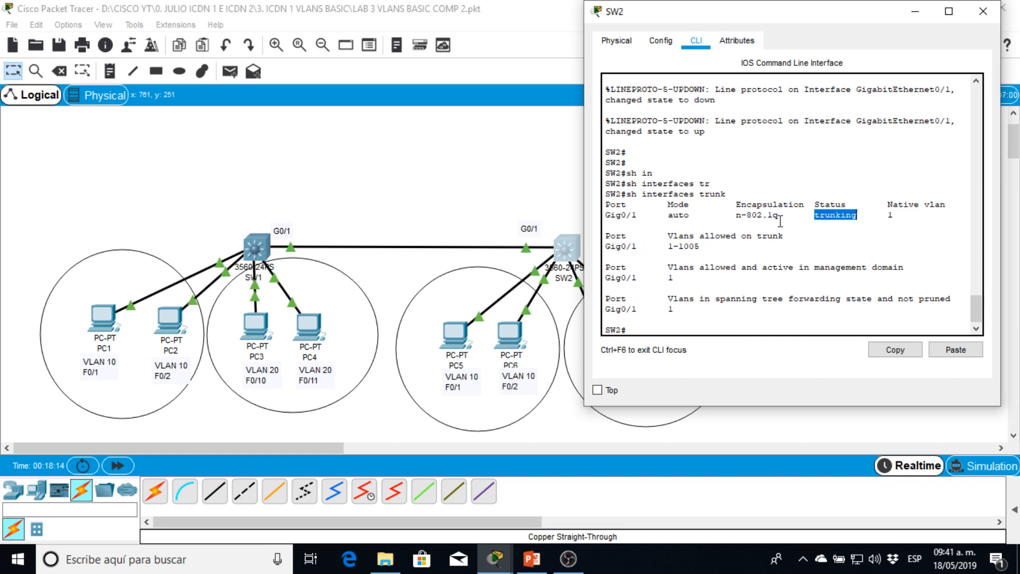
double_click(675, 216)
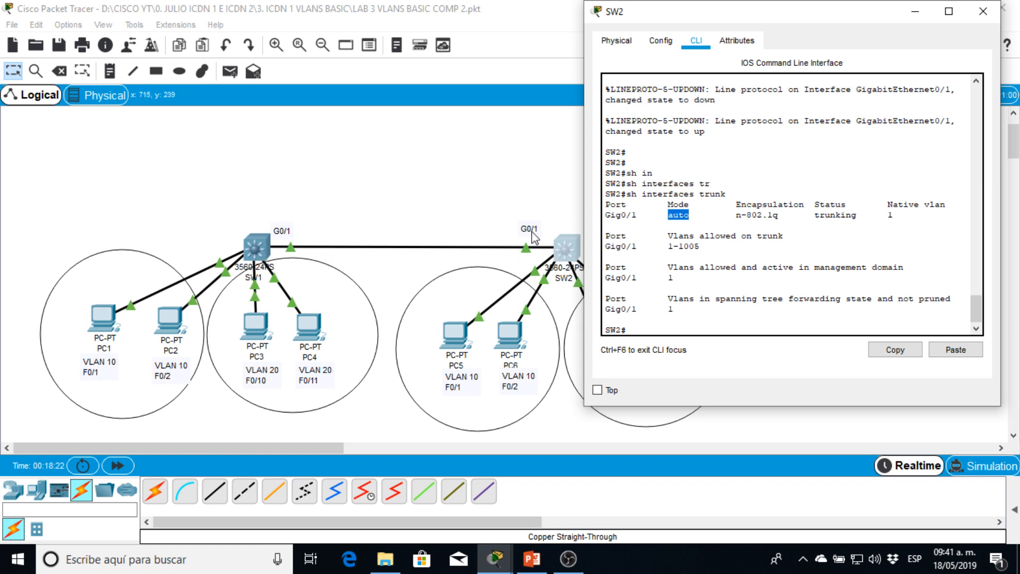
left_click(760, 297)
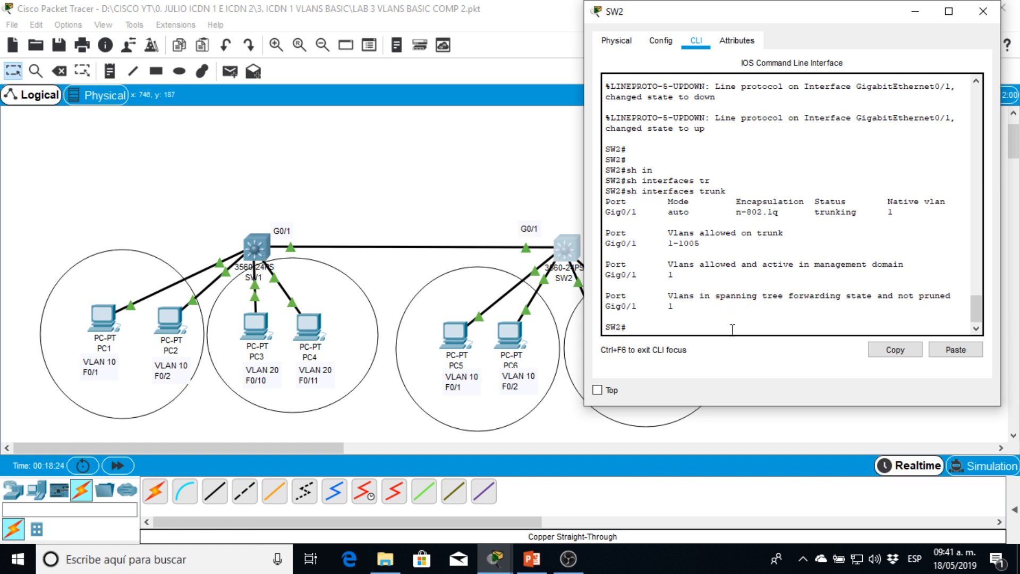
key("Return")
key("Return")
key("Return")
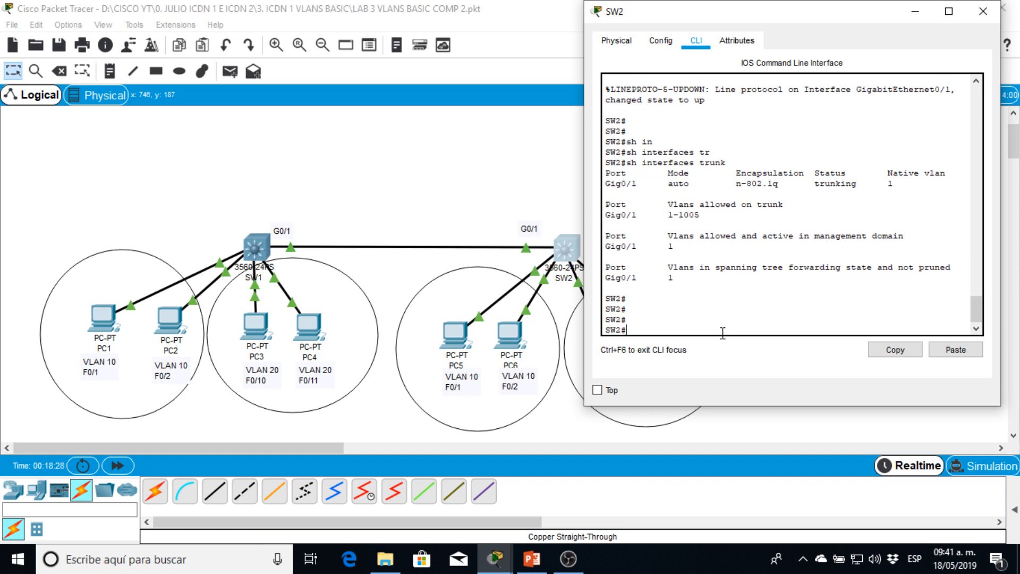
- Set the trunk encapsulation on SW2's G0/1 interface to dot1q
type("conf t")
key("Return")
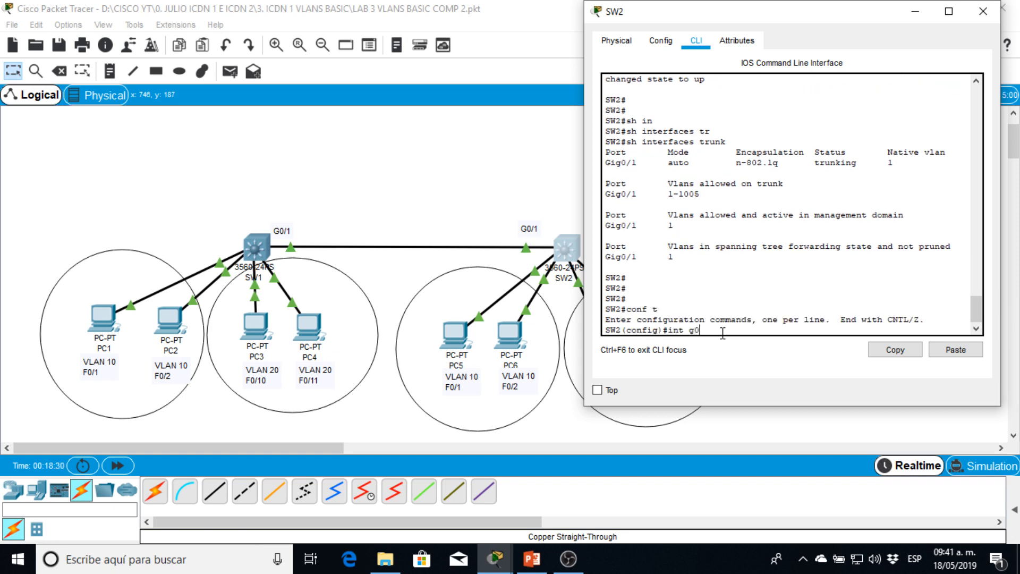
type("int g0/1")
key("Return")
type("sw")
key("Tab")
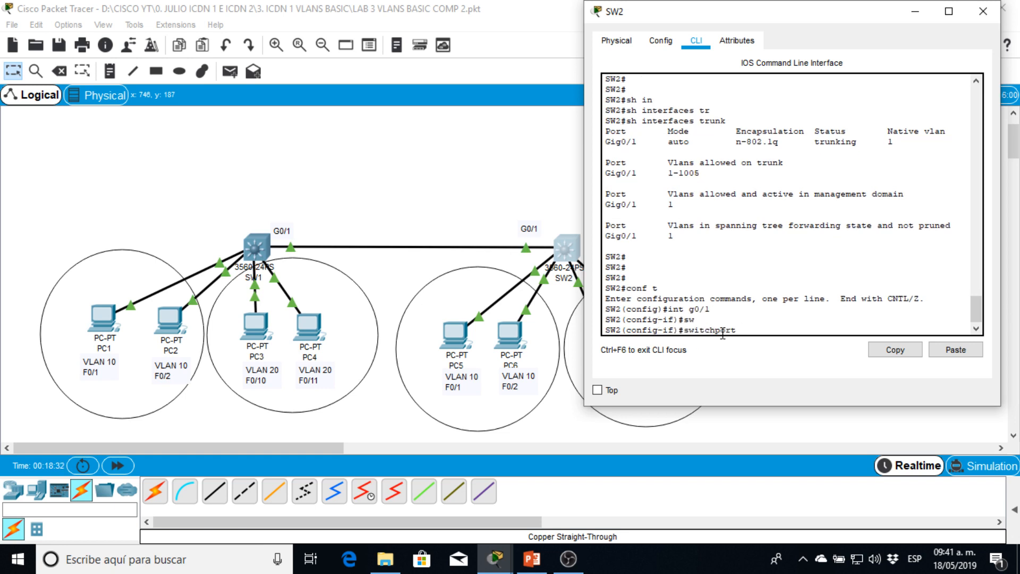
type("tr")
key("Tab")
type("en")
key("Tab")
type("do")
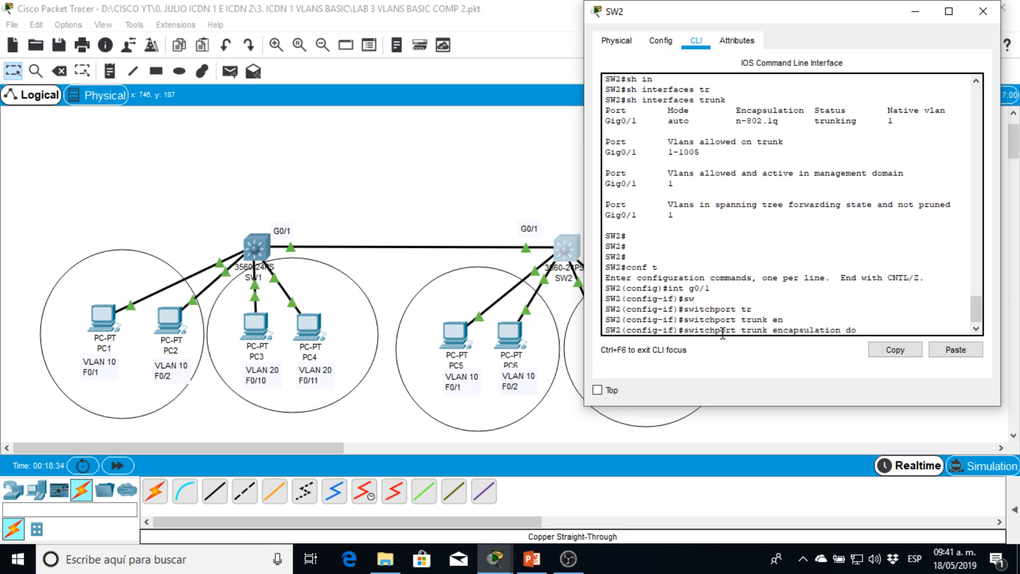
key("Tab")
key("Return")
- Set the switchport mode of SW2's G0/1 interface to trunk
type("sw")
key("Tab")
type("m")
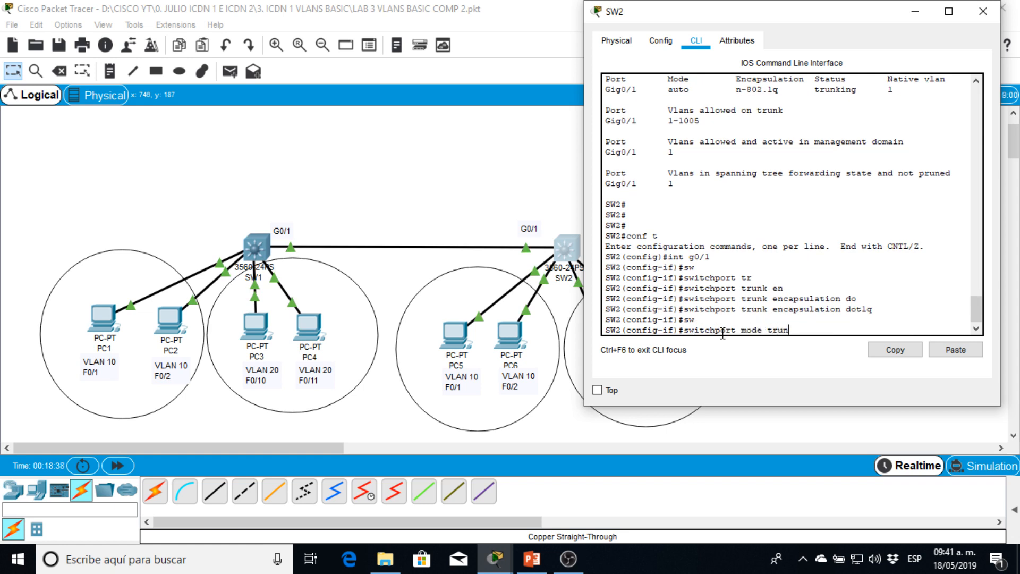
type("ode trunk")
key("Return")
key("Return")
key("Return")
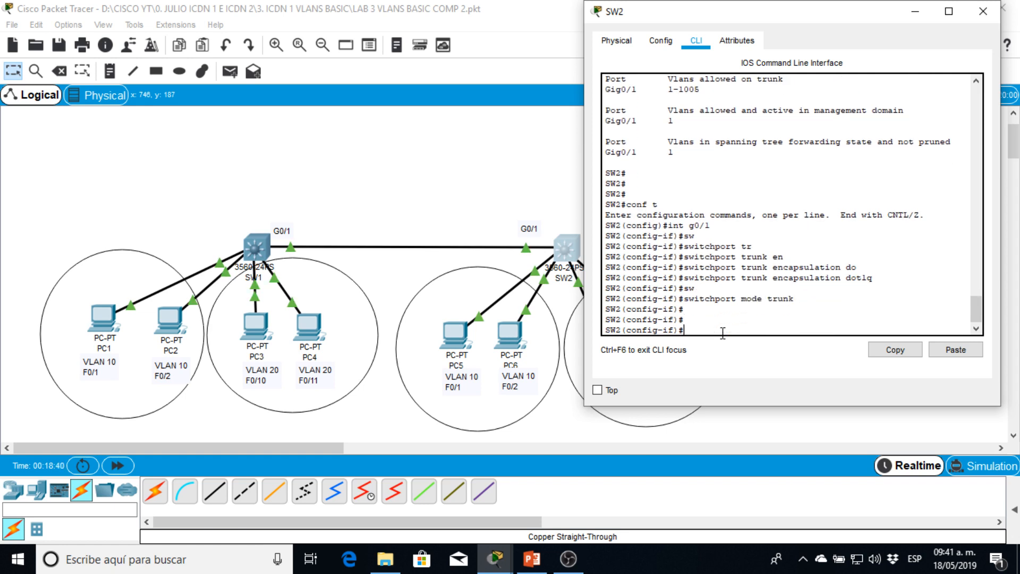
type("sh inter")
key("Tab")
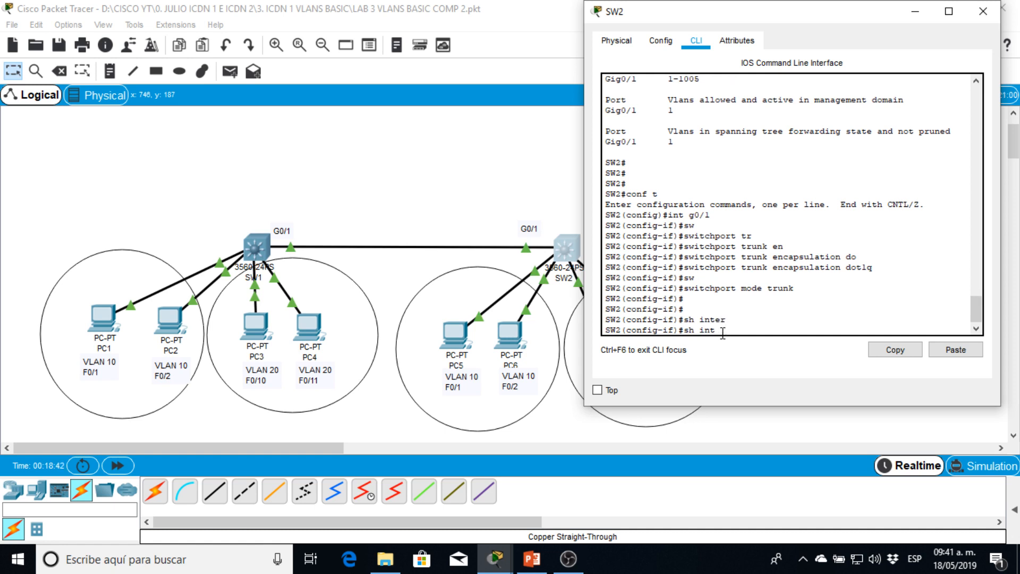
key("Tab")
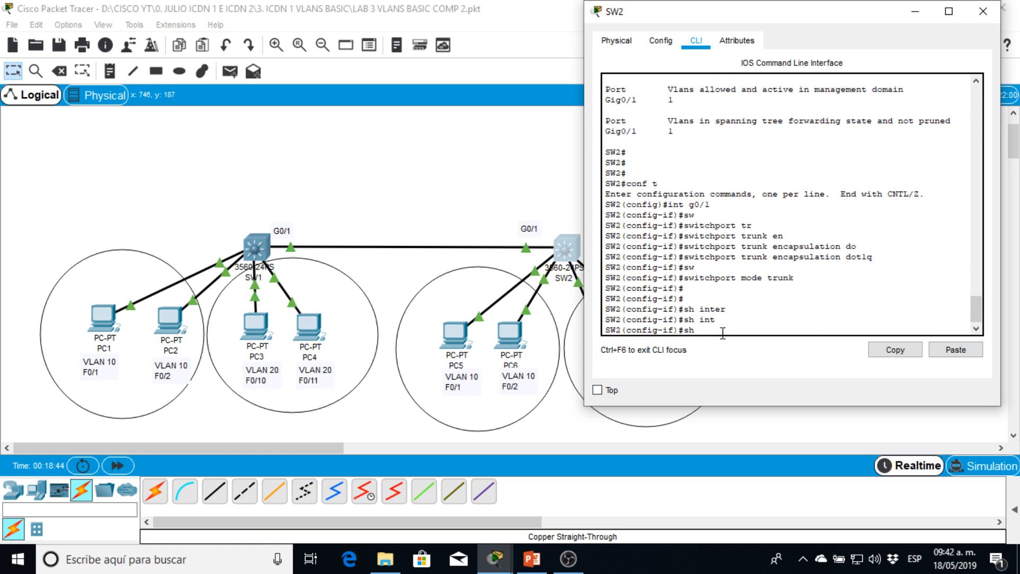
- Return SW2 to privileged mode and display its trunk interfaces again to verify G0/1
type("nd")
key("Return")
key("Return")
type("dh in")
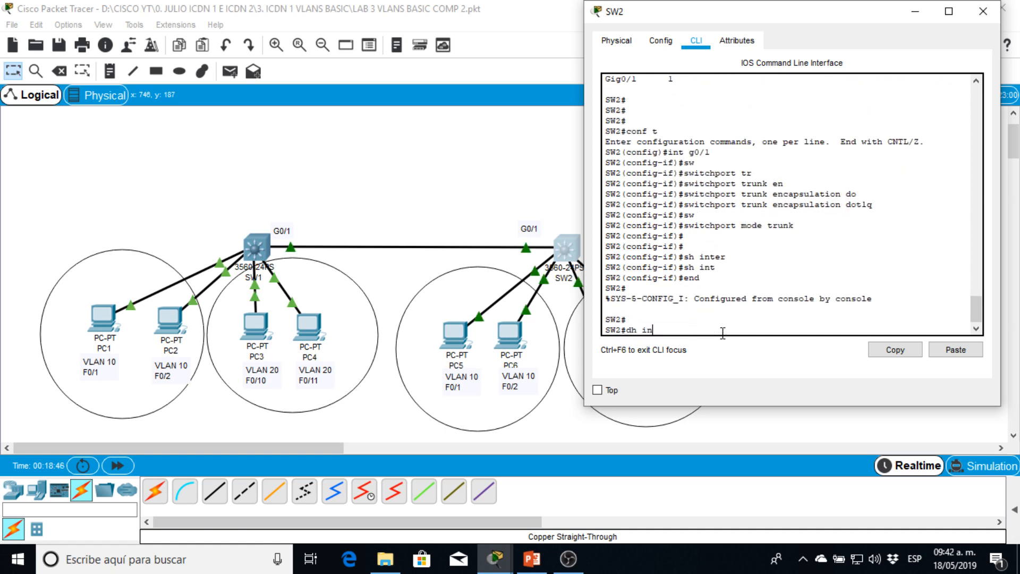
key("Tab")
key("BackSpace")
key("BackSpace")
type("sh in")
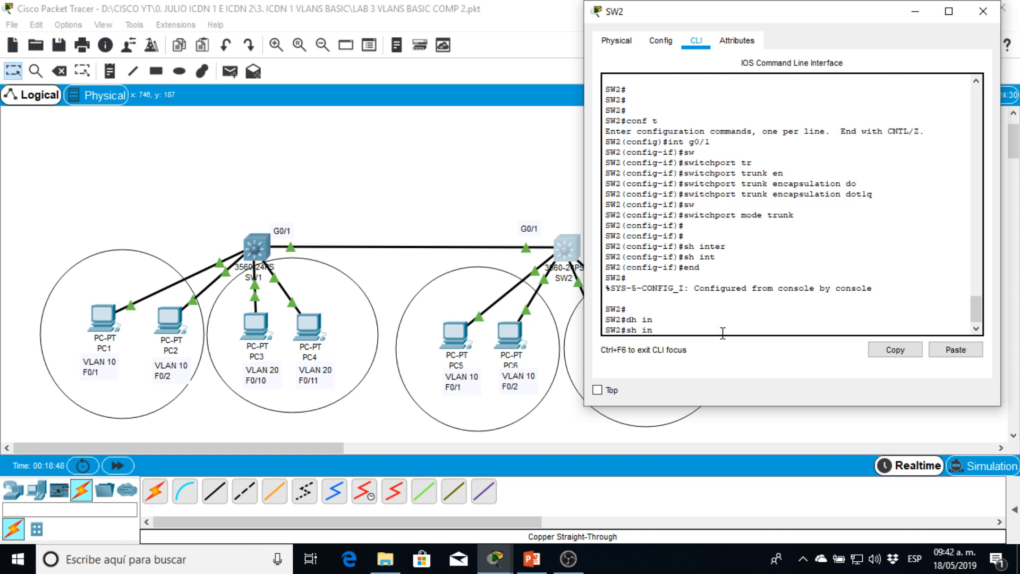
key("Tab")
type("tr")
key("Tab")
key("Return")
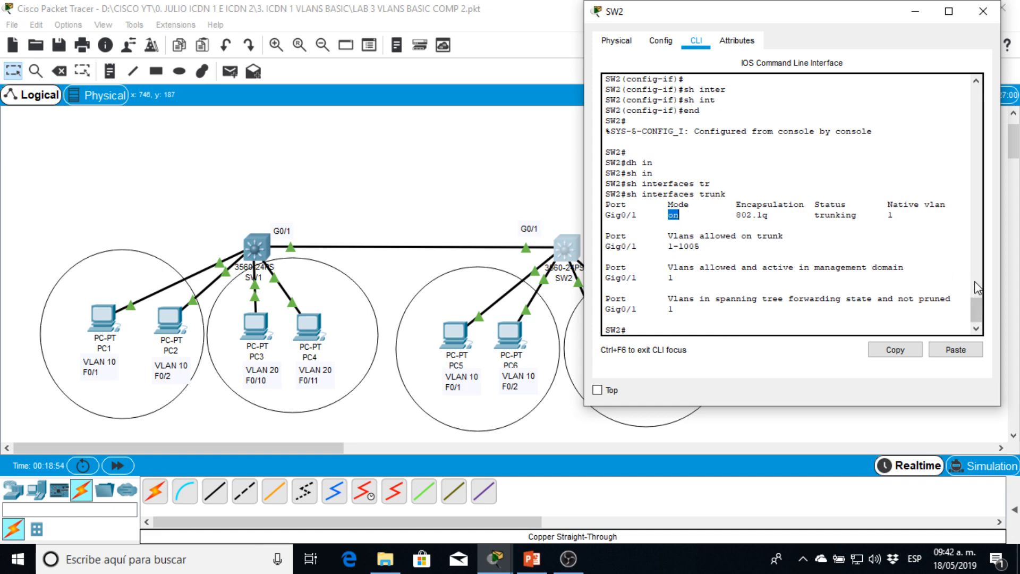
- Compare G0/1's mode in SW2's earlier trunk output with the switchport mode trunk command and the latest output
scroll(673, 213, "up", 2)
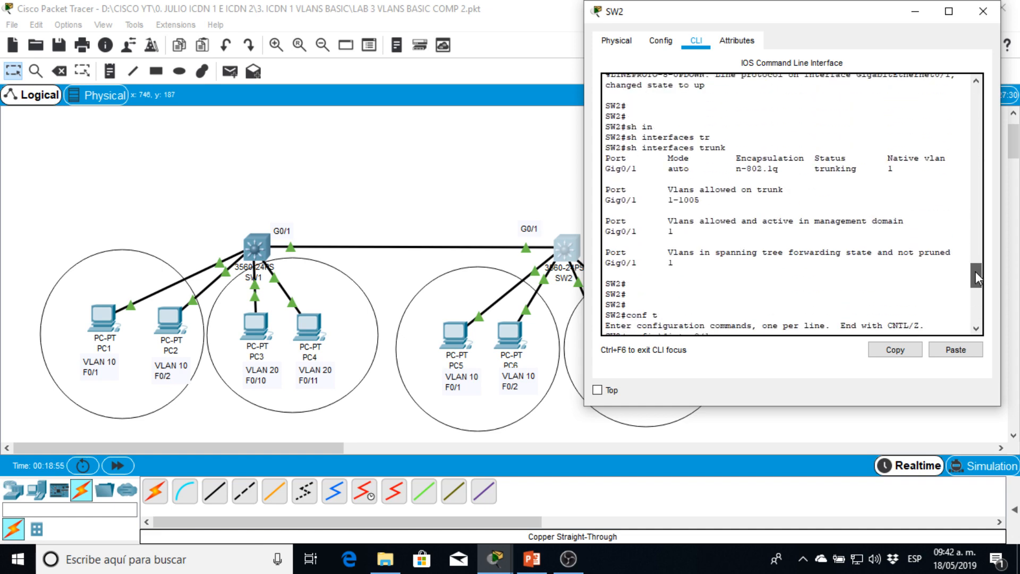
scroll(848, 248, "up", 1)
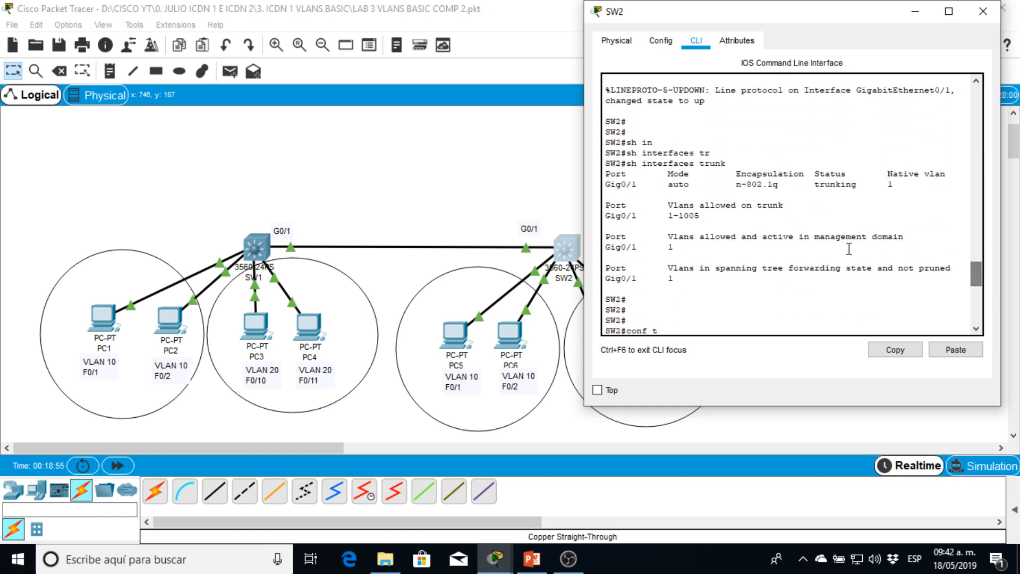
double_click(678, 185)
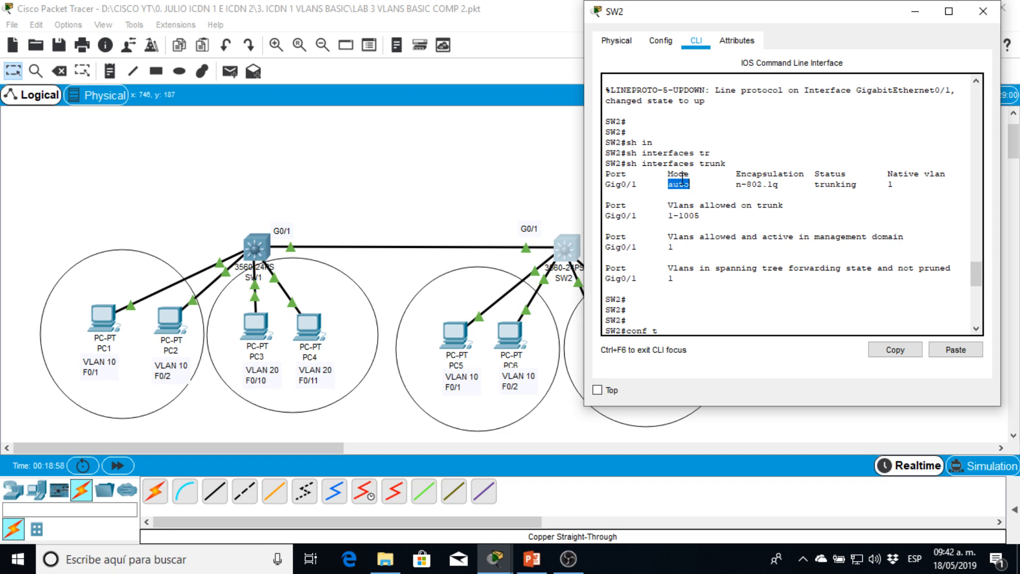
left_click_drag(975, 272, 976, 288)
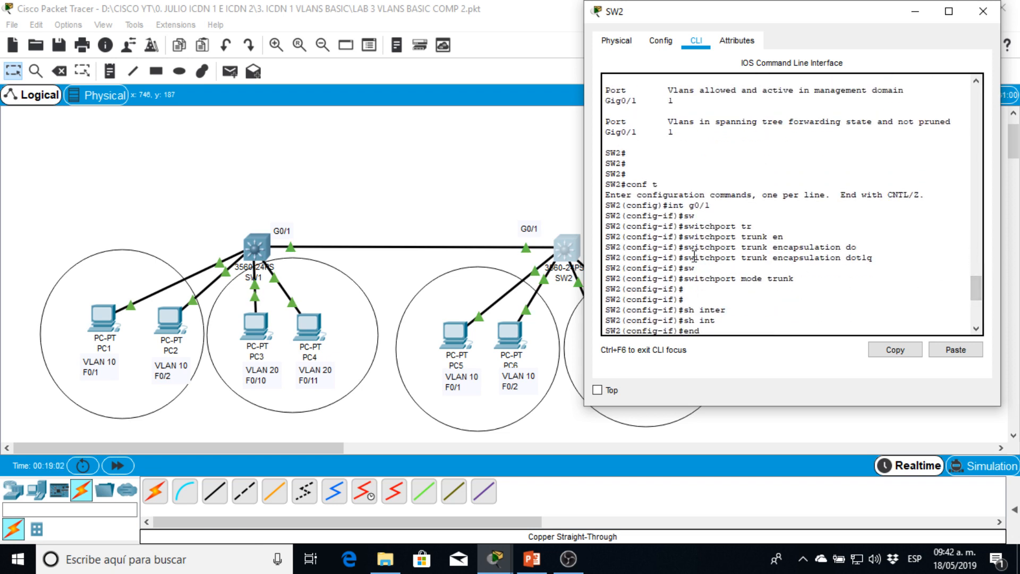
left_click_drag(736, 278, 811, 273)
left_click_drag(972, 282, 971, 319)
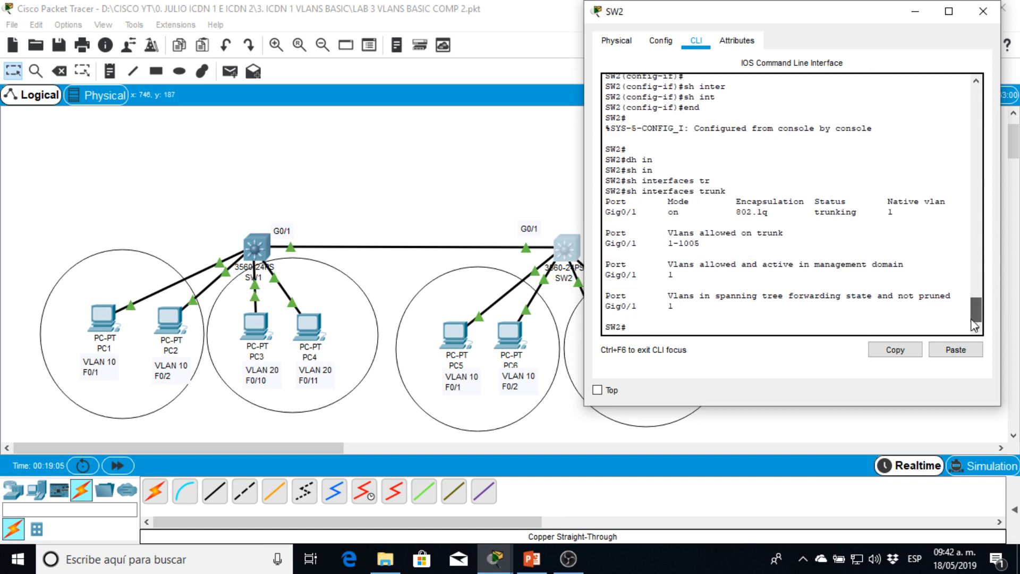
- Check G0/1's mode and its allowed and active VLANs in SW2's latest trunk output, and close the SW2 window
double_click(674, 212)
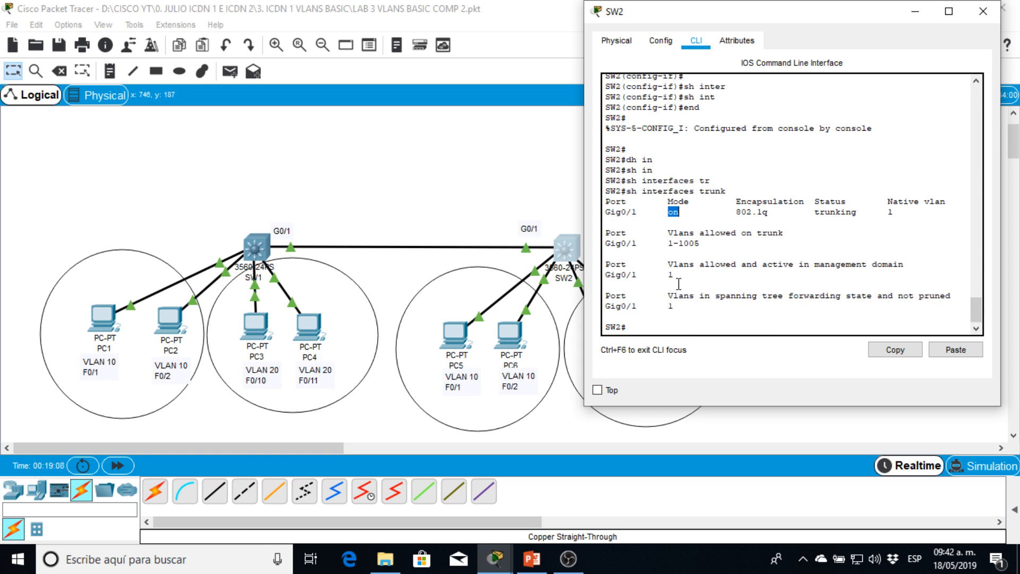
double_click(618, 274)
double_click(671, 275)
left_click(739, 232)
left_click_drag(878, 15, 698, 91)
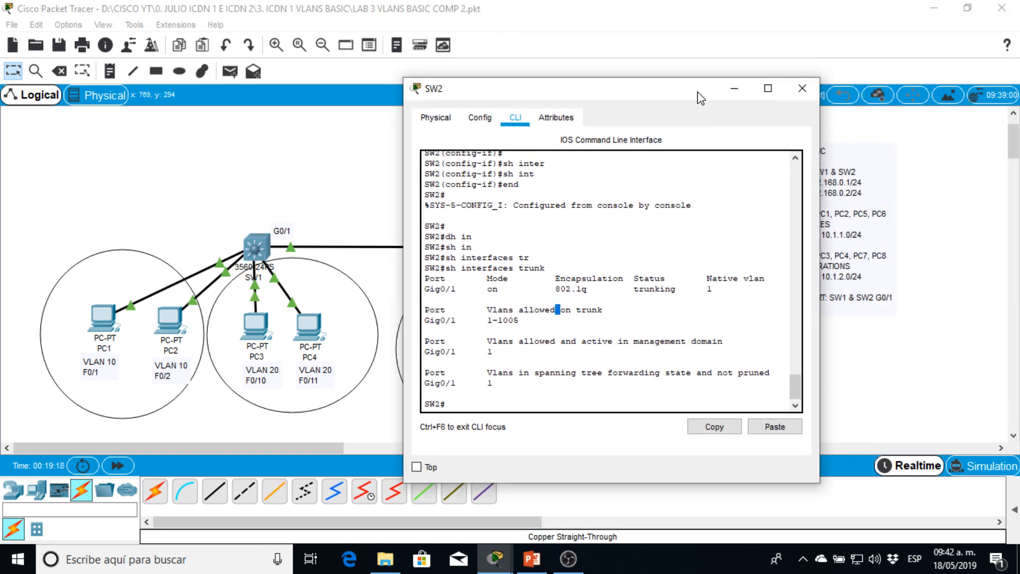
left_click(803, 91)
- Reopen SW2's command line and review the switchport trunk encapsulation dot1q command alongside the G0/1 link in the topology
scroll(566, 166, "down", 3)
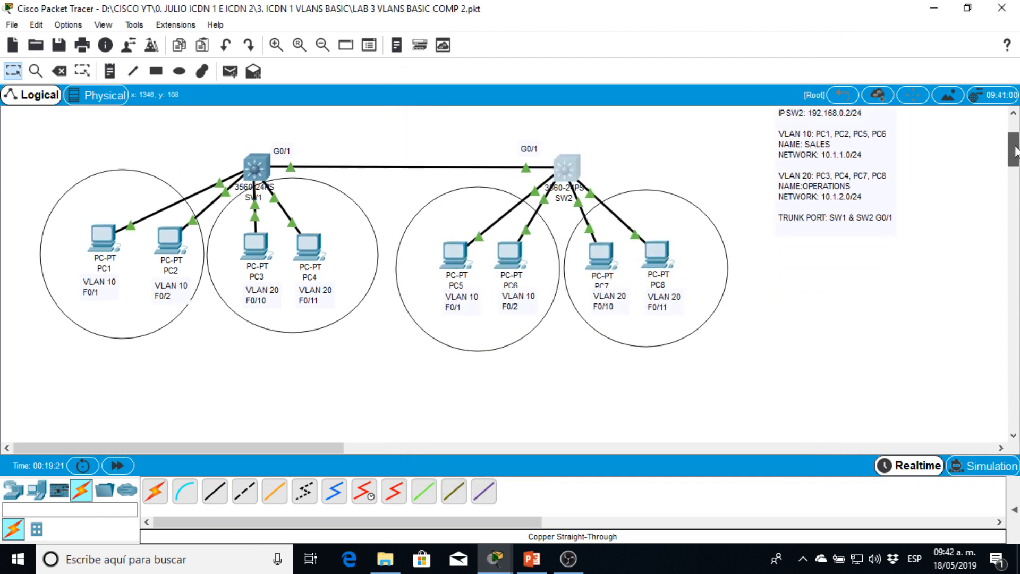
left_click(567, 167)
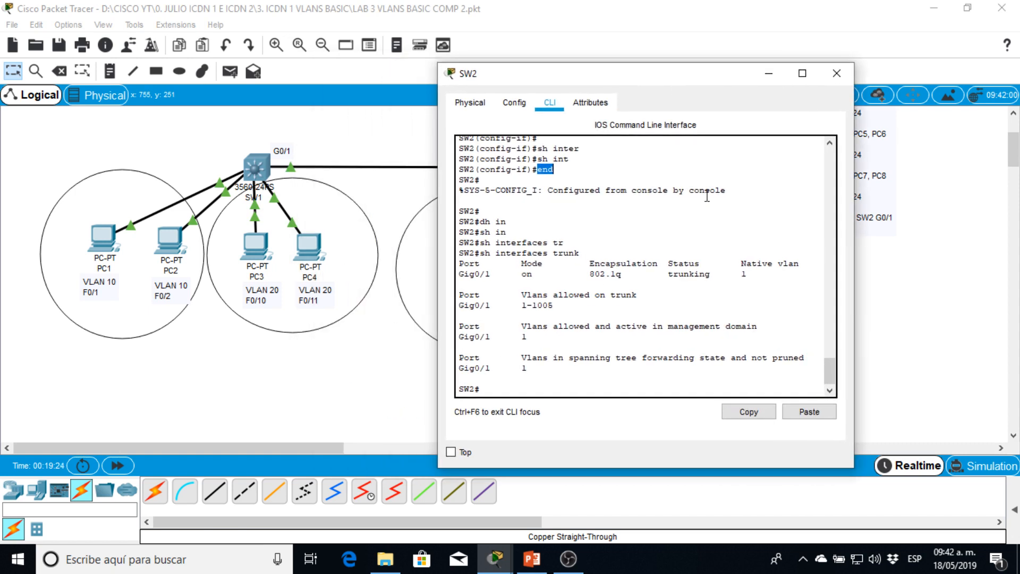
scroll(789, 316, "up", 6)
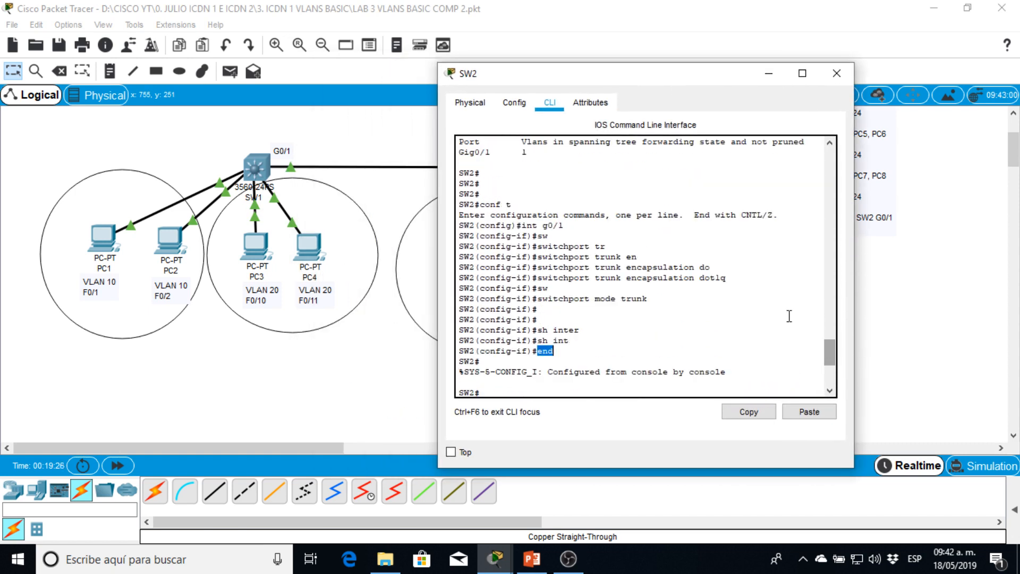
left_click_drag(731, 274, 532, 280)
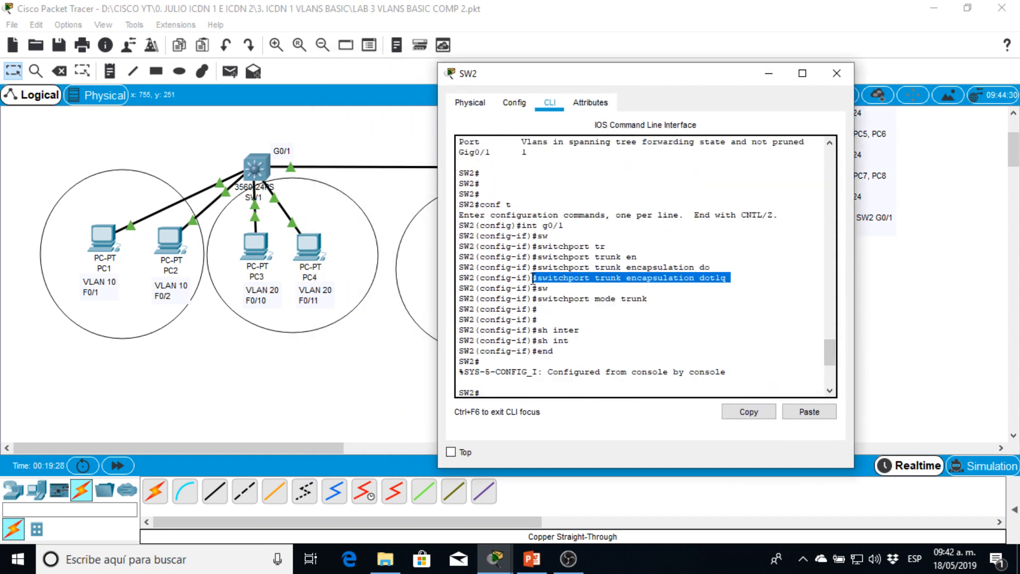
double_click(564, 278)
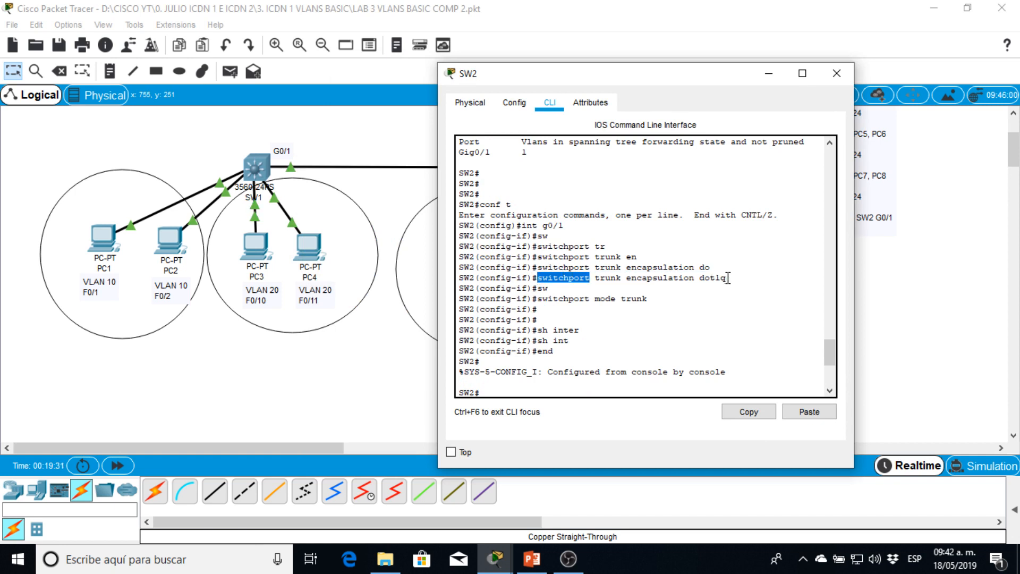
left_click_drag(728, 277, 541, 283)
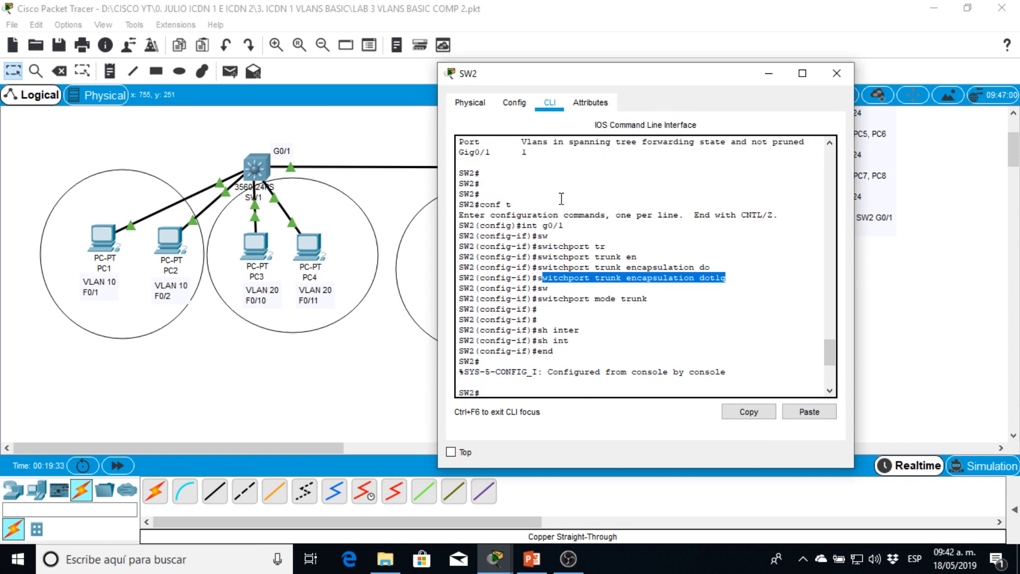
left_click_drag(576, 76, 770, 99)
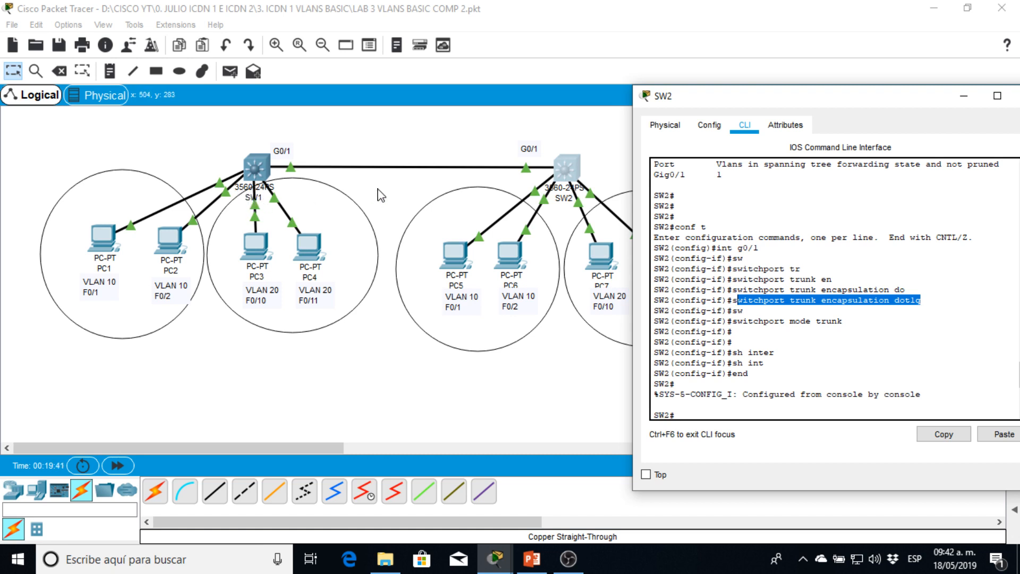
double_click(746, 291)
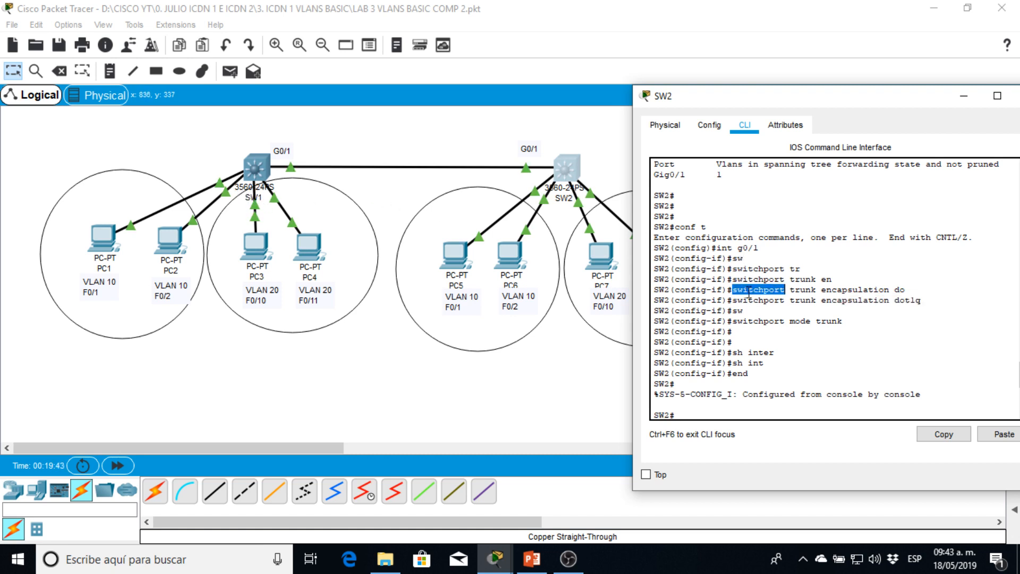
left_click_drag(808, 98, 692, 63)
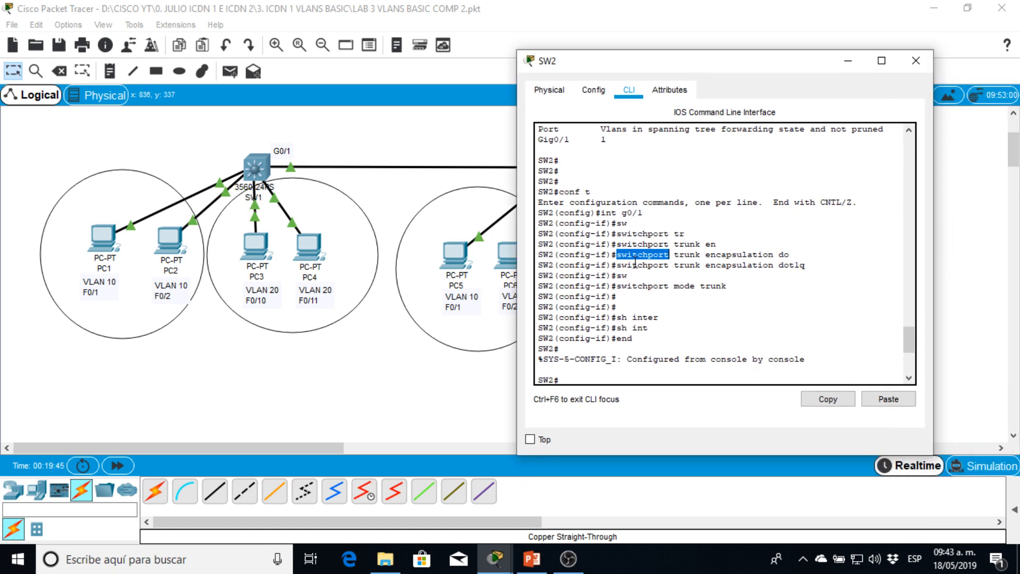
left_click_drag(618, 265, 807, 264)
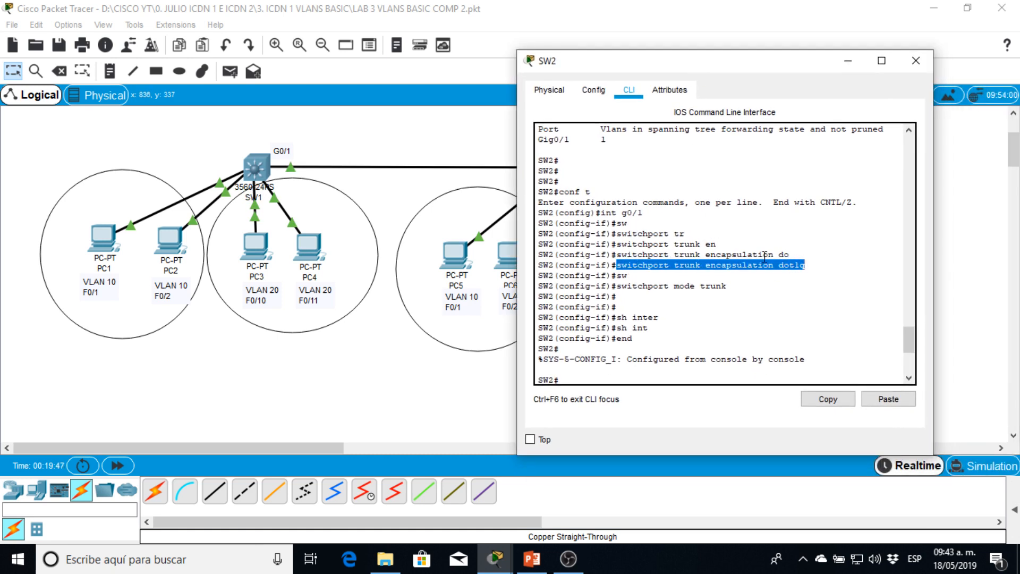
left_click_drag(590, 64, 640, 56)
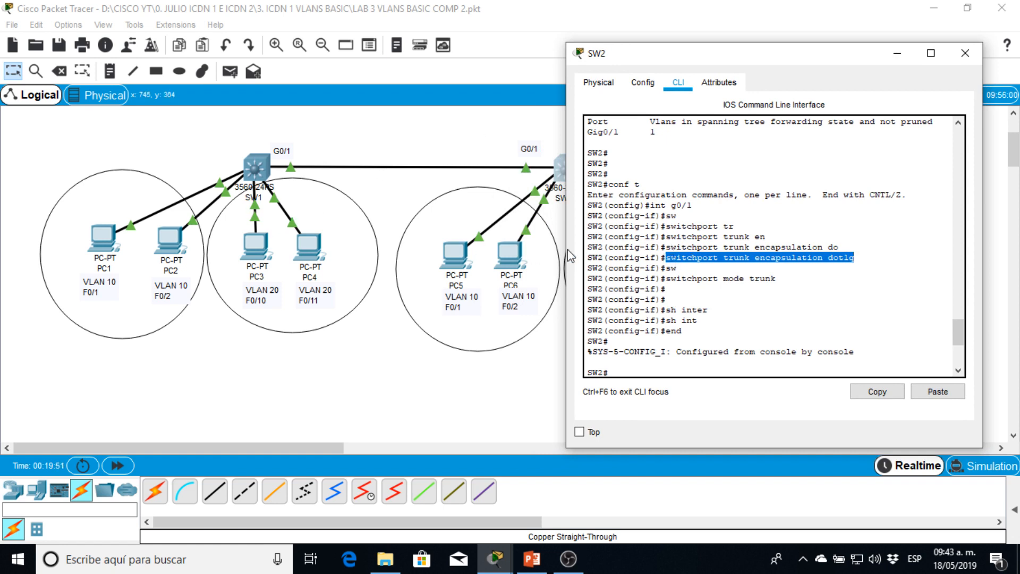
left_click(702, 263)
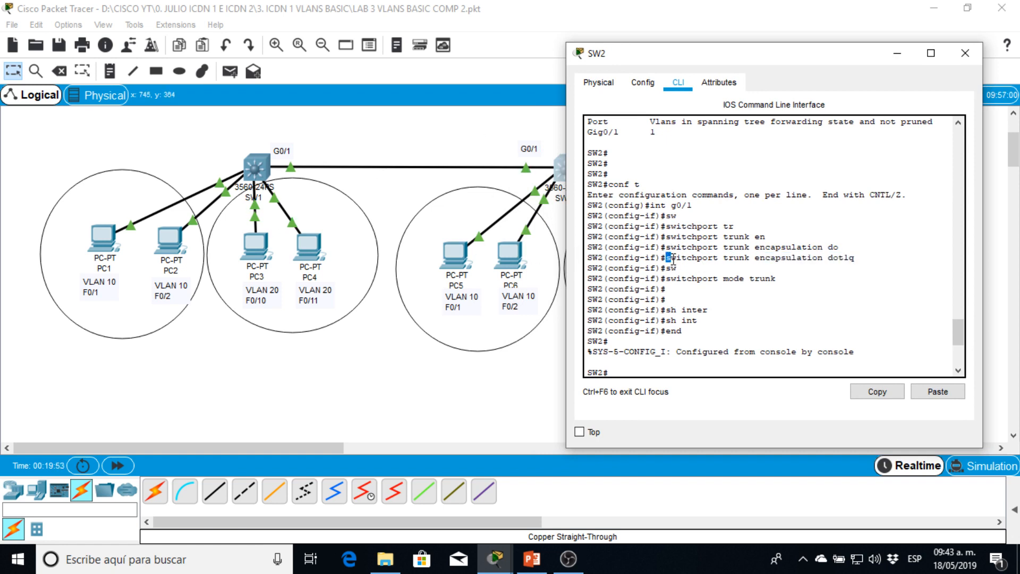
left_click_drag(673, 260, 852, 259)
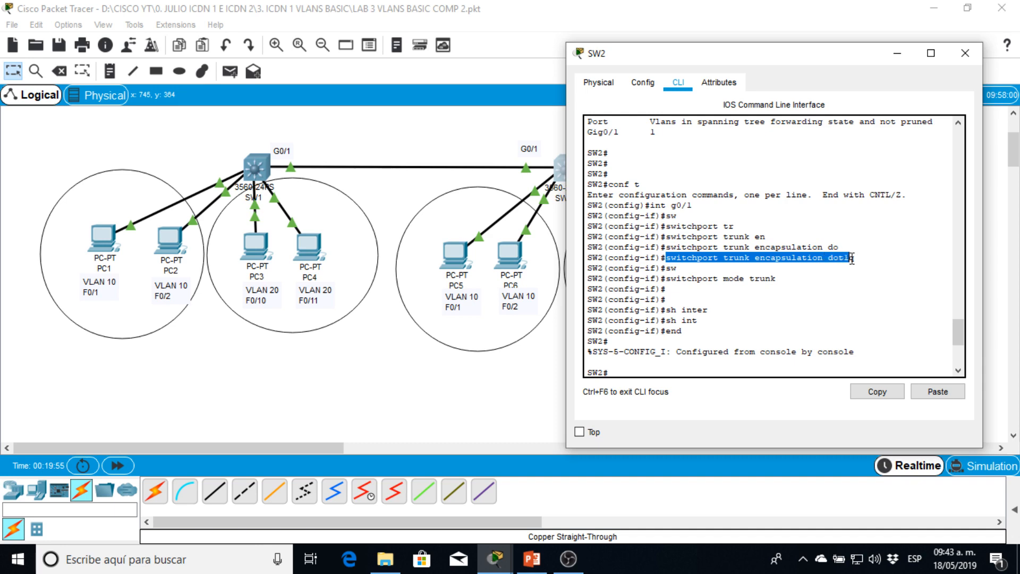
- Review SW2's switchport mode trunk command, minimize its window and place two 2960 switches side by side below the existing topology
left_click_drag(666, 278, 771, 280)
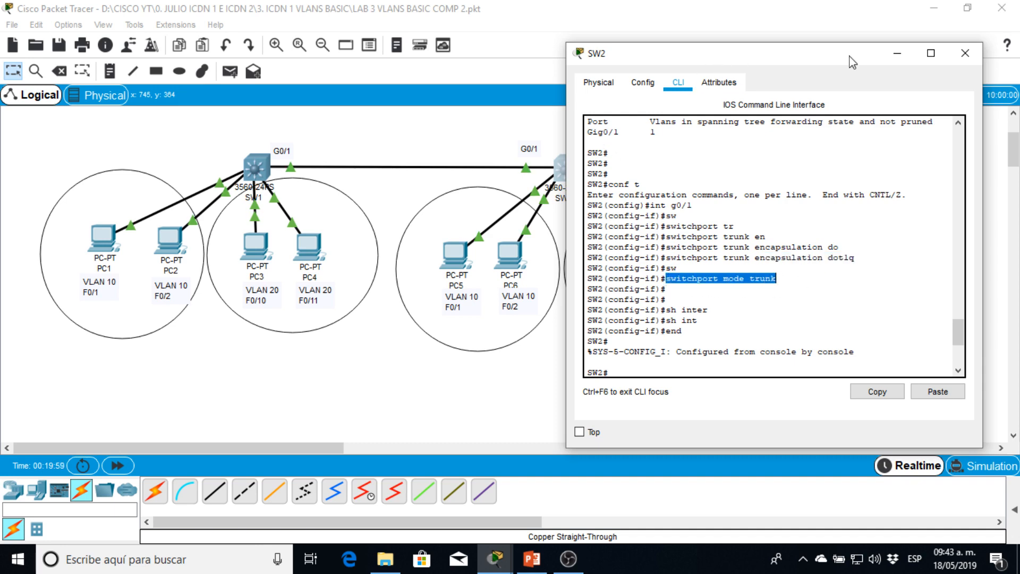
left_click(899, 52)
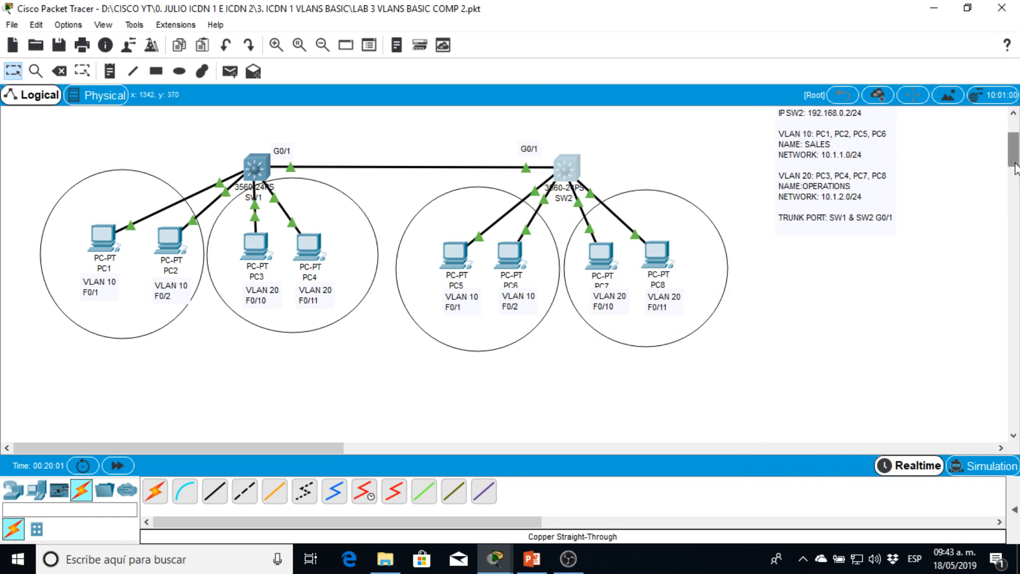
scroll(719, 275, "down", 3)
left_click(13, 488)
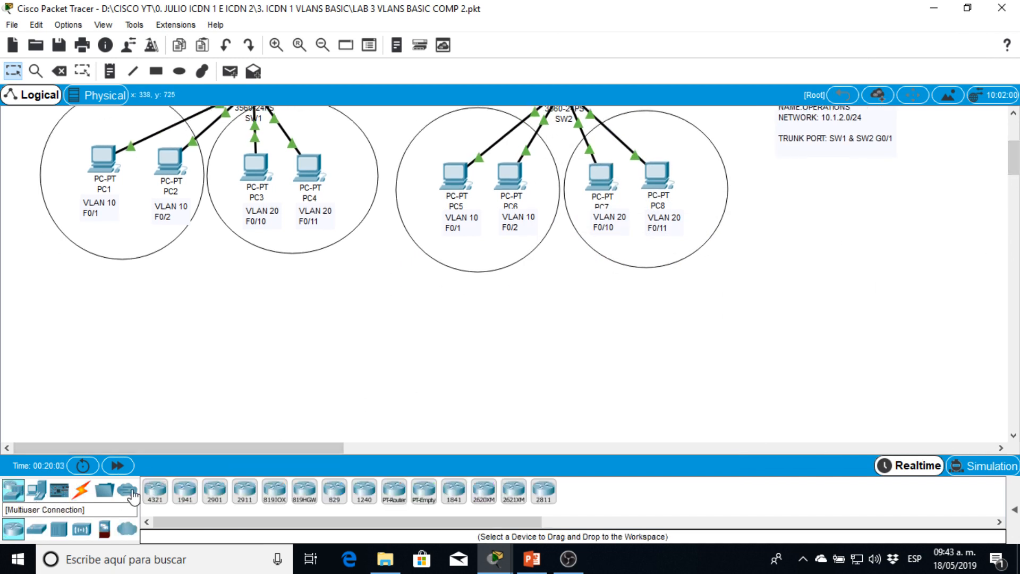
left_click(43, 531)
left_click_drag(156, 490, 172, 362)
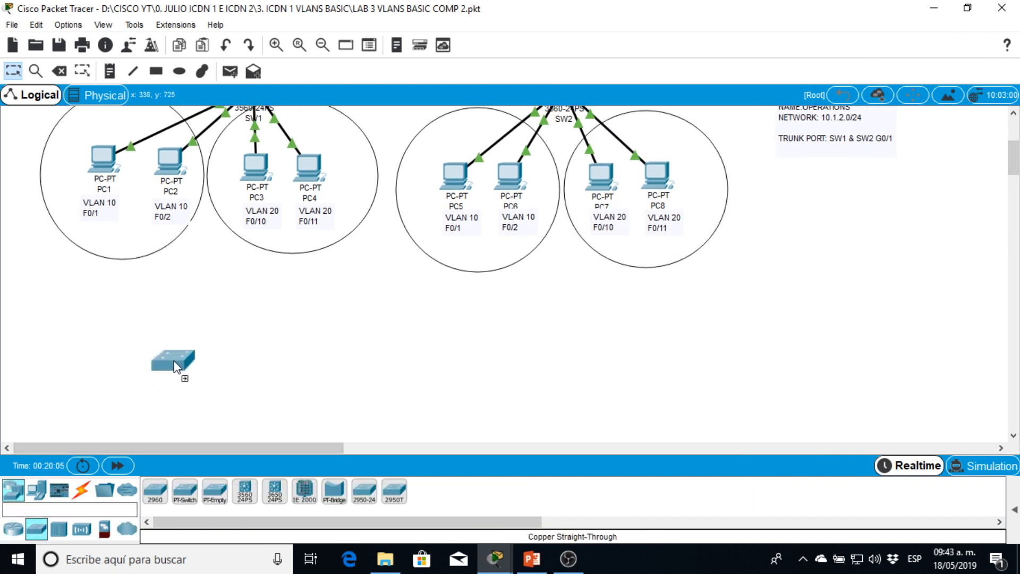
left_click_drag(155, 490, 344, 372)
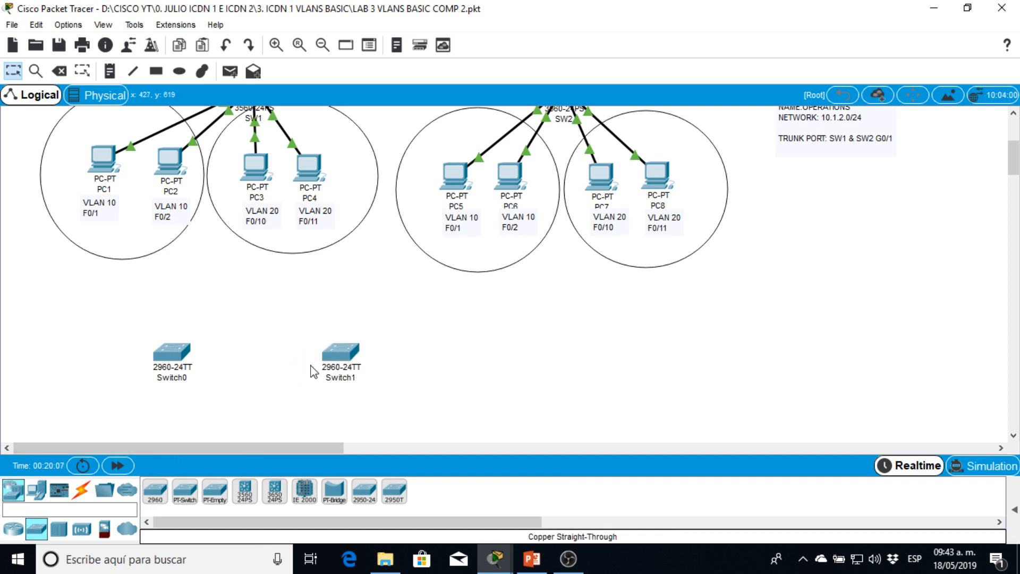
- Connect Switch0 to Switch1 with a copper straight-through cable, using GigabitEthernet0/1 at both ends
left_click(81, 489)
left_click(218, 506)
left_click(175, 356)
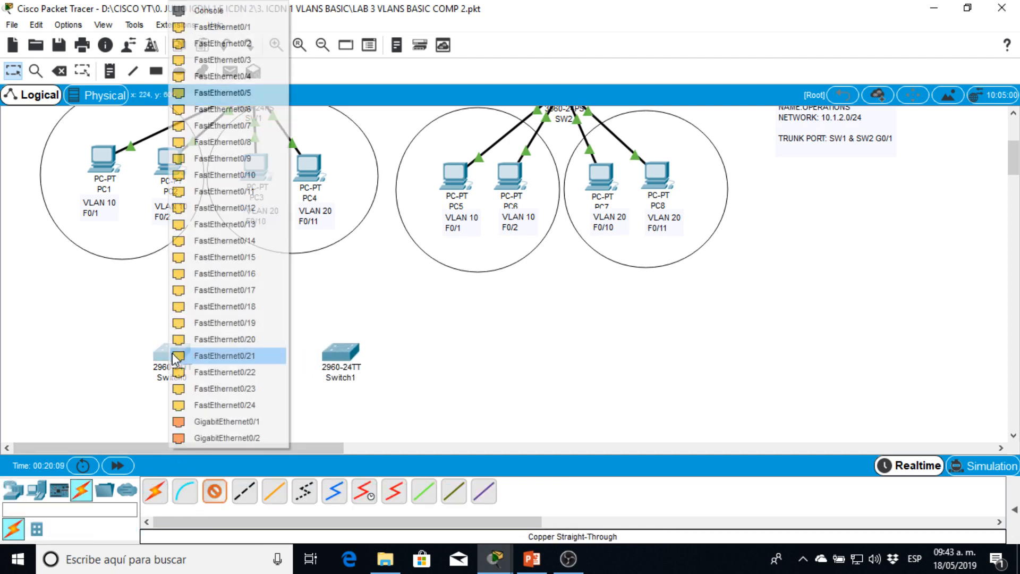
left_click(239, 422)
left_click(337, 369)
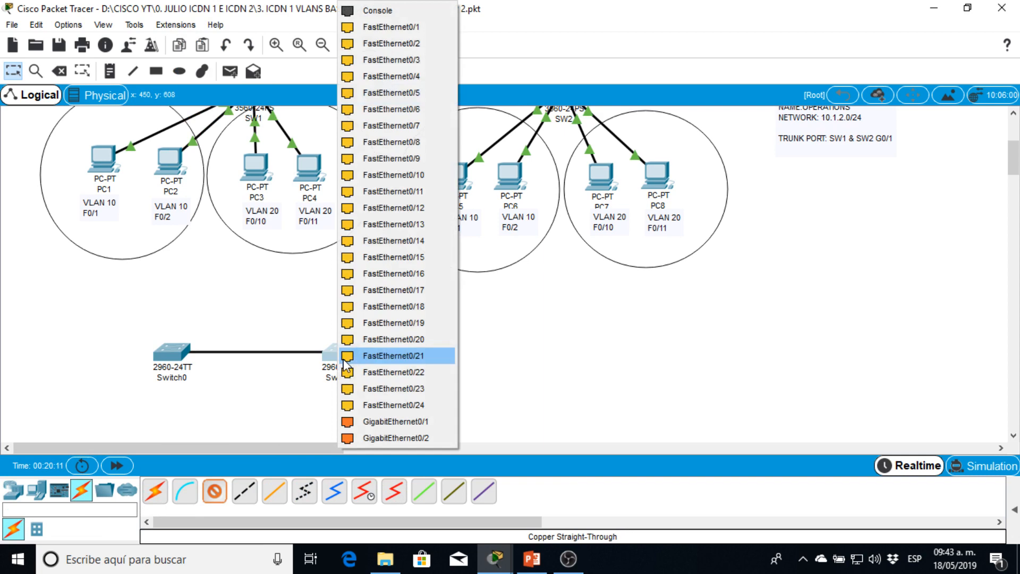
left_click(371, 424)
left_click_drag(350, 367, 353, 368)
- Open Switch0's command line and enter global configuration mode
left_click(172, 360)
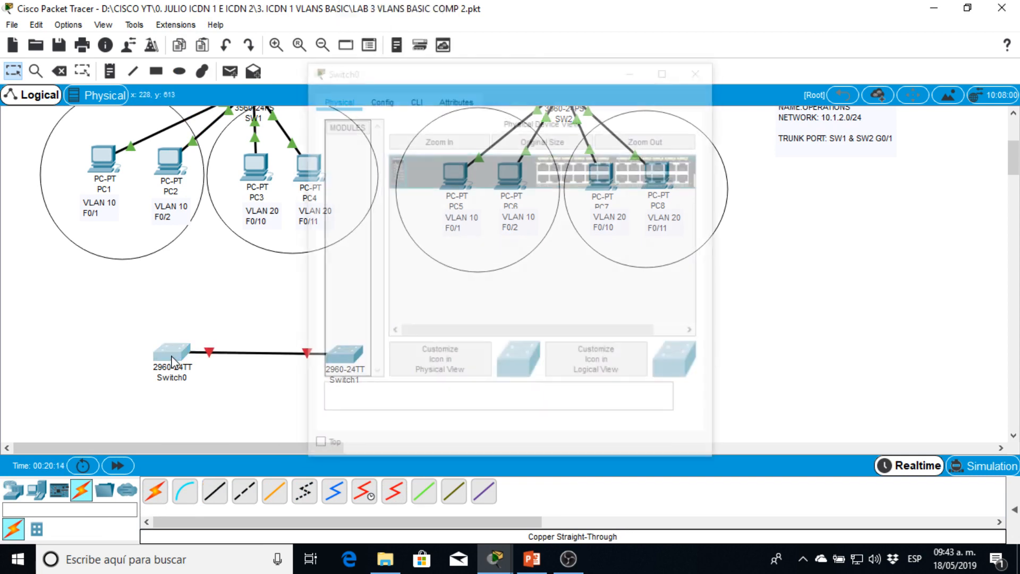
left_click(180, 356)
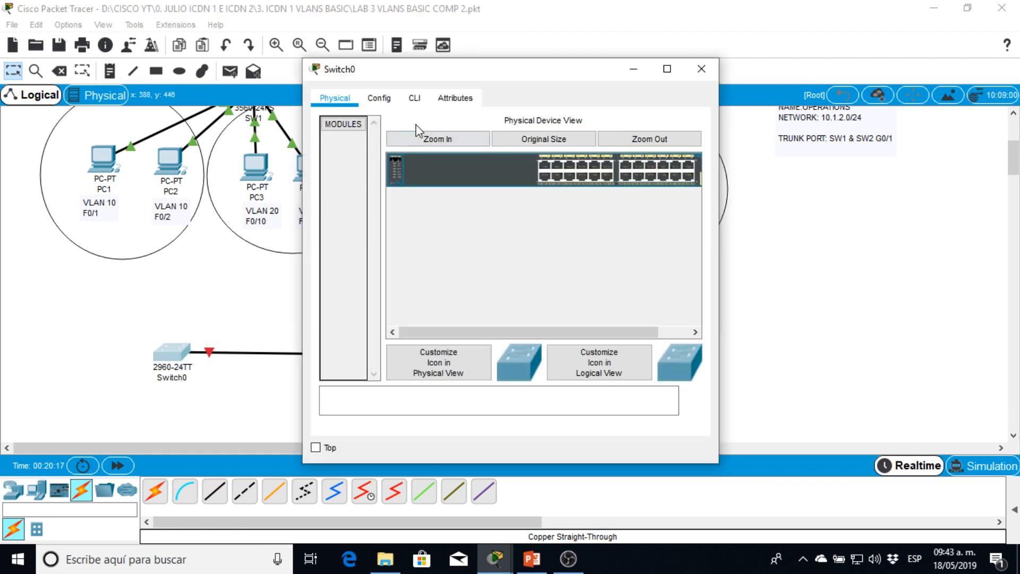
left_click(414, 98)
key("Return")
key("Return")
key("Return")
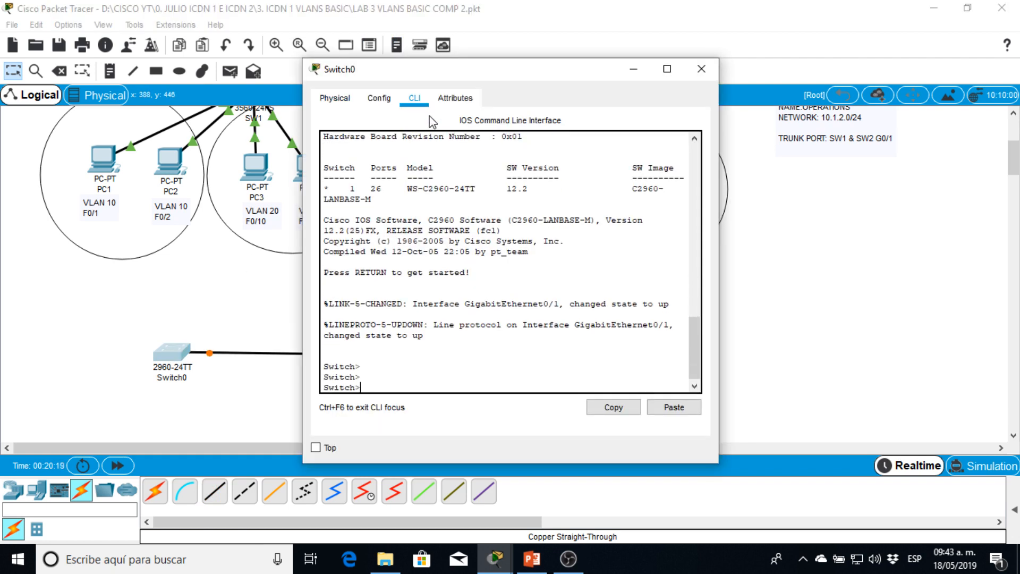
type("en")
key("Return")
type("conf t")
key("Return")
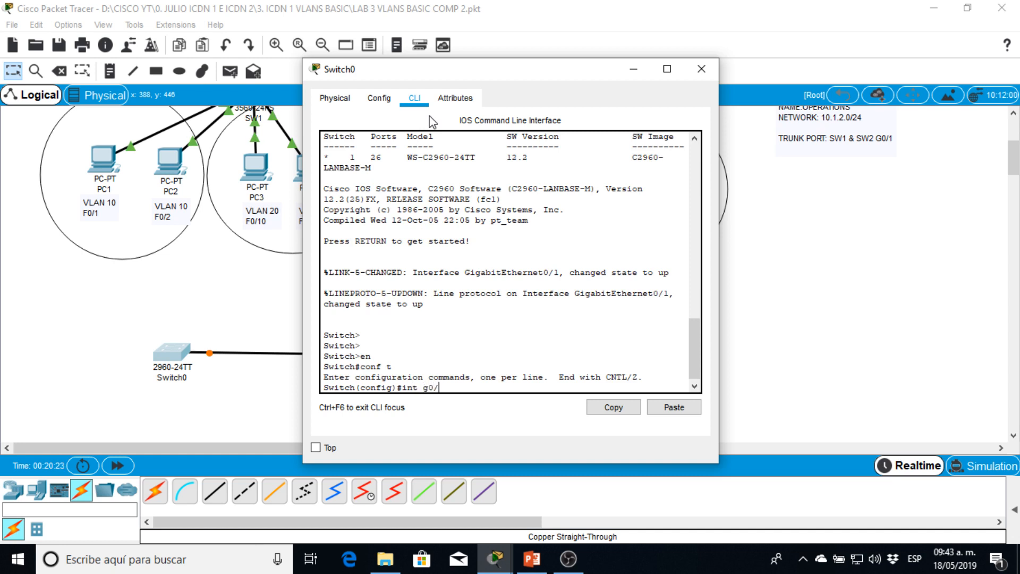
- Set Switch0's interface g0/1 to trunk mode without specifying an encapsulation
type("int g0/1")
key("Return")
type("sw")
key("Tab")
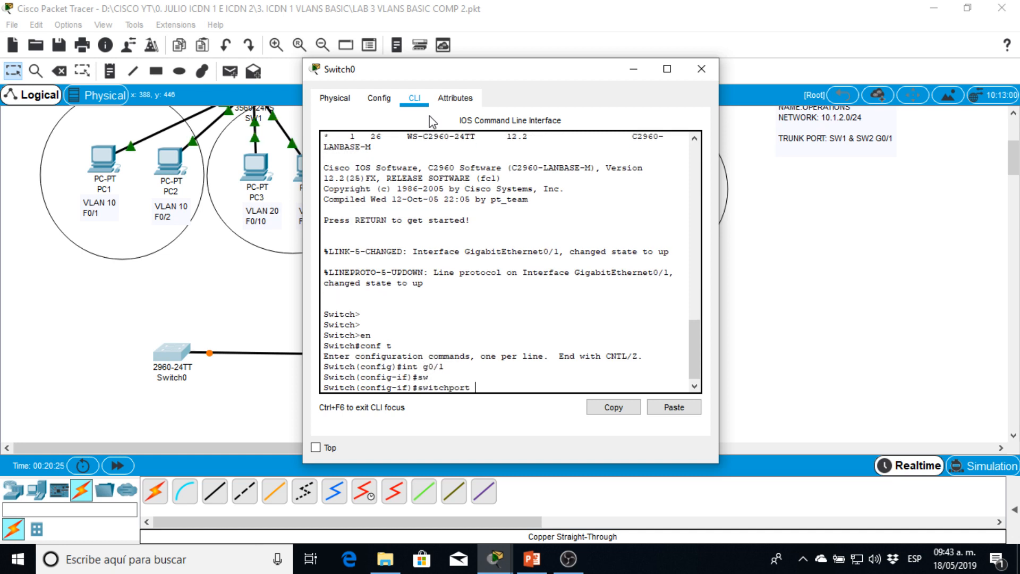
type("mode trun")
key("Tab")
key("Return")
- Return Switch0 to privileged mode, display its trunk interfaces and check the VLANs allowed and active on G0/1
key("Return")
key("Return")
key("Return")
key("Return")
key("Return")
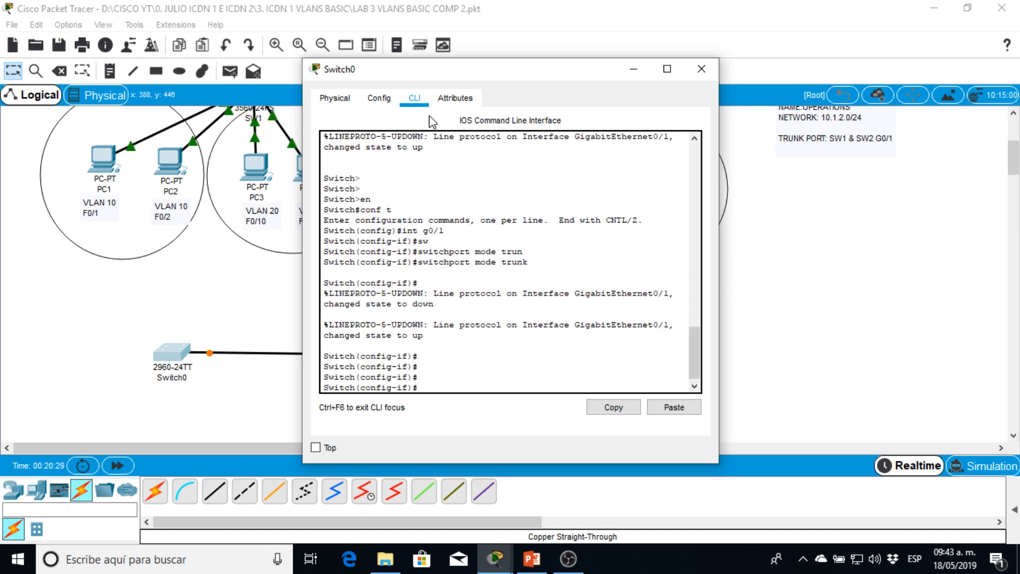
type("end")
key("Return")
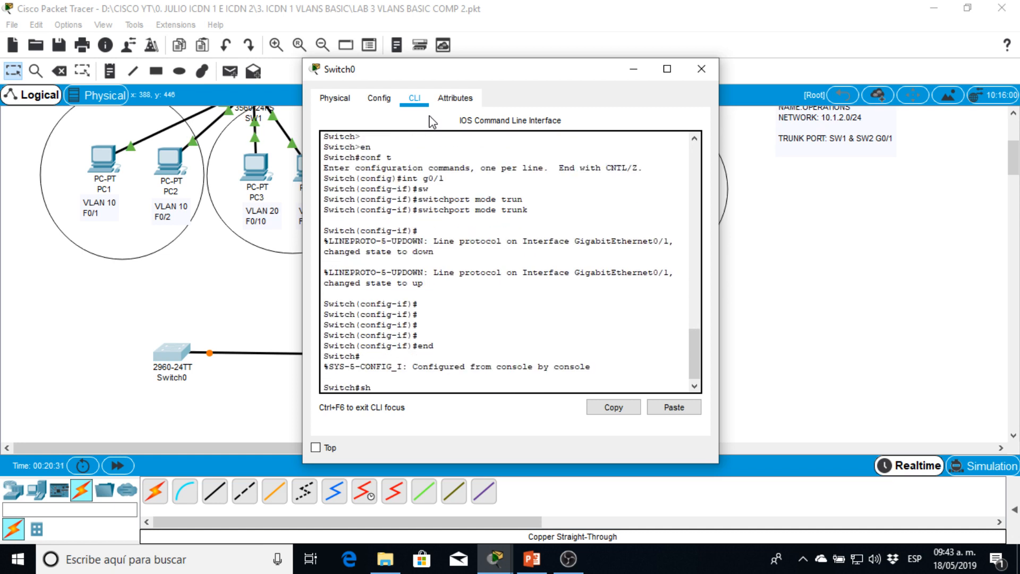
type("sh inte")
key("Tab")
type("tr")
key("Tab")
key("Return")
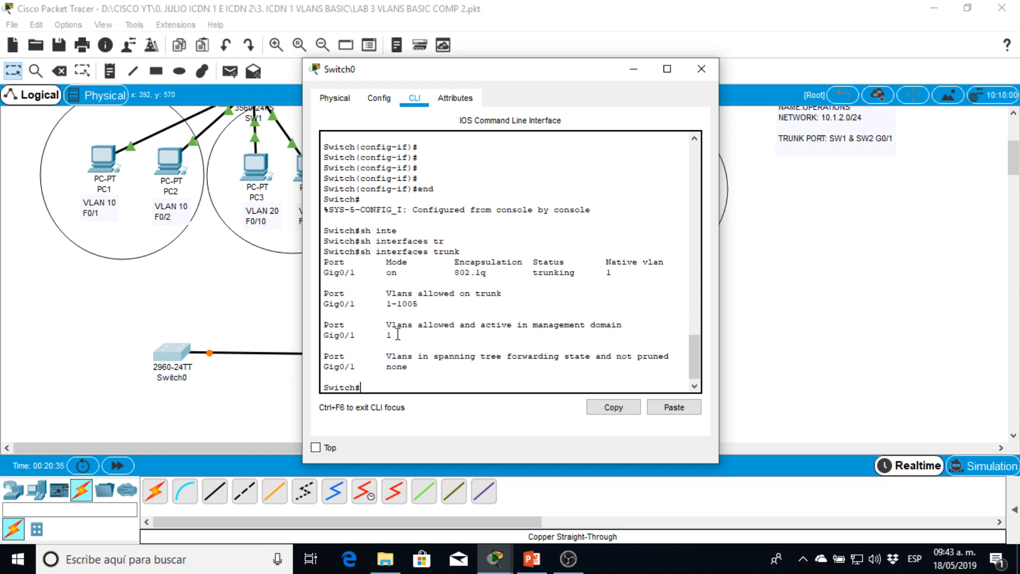
left_click_drag(397, 334, 330, 340)
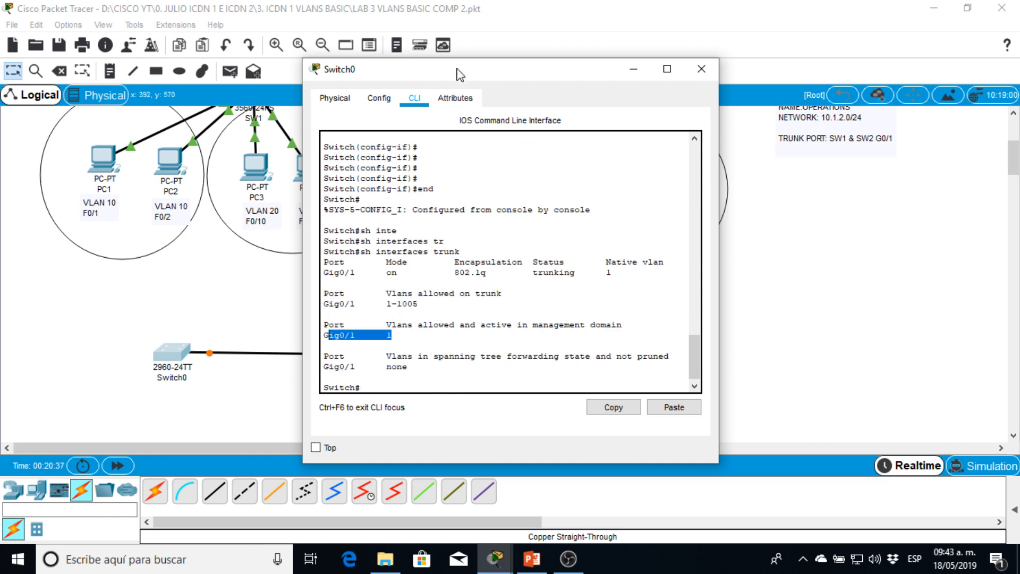
- Move Switch0's window aside and review the switchport trunk encapsulation dot1q command in SW2's command line
left_click_drag(458, 69, 209, 169)
left_click_drag(1013, 162, 1013, 151)
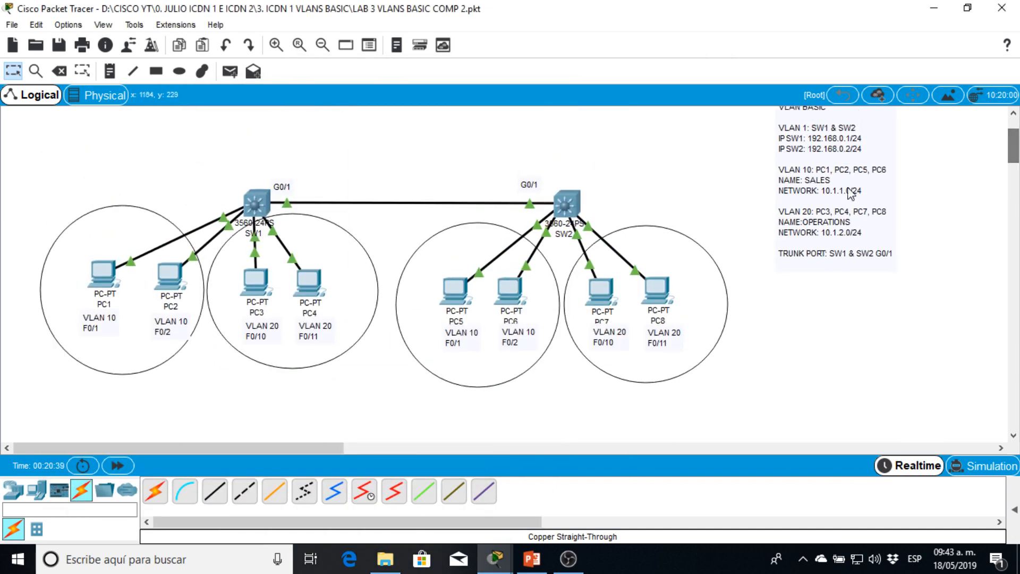
left_click(563, 204)
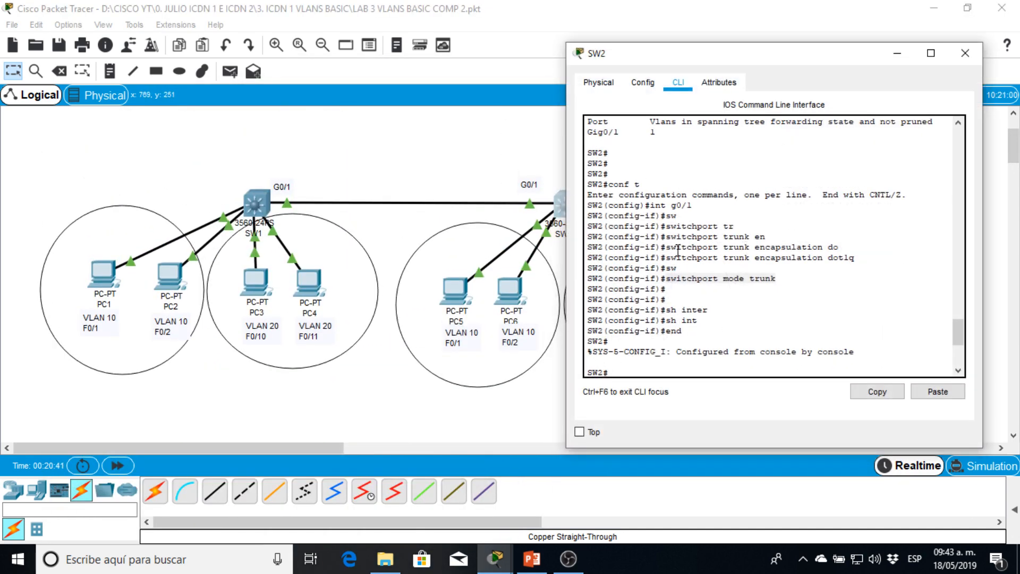
left_click_drag(667, 249, 792, 260)
left_click_drag(861, 261, 651, 260)
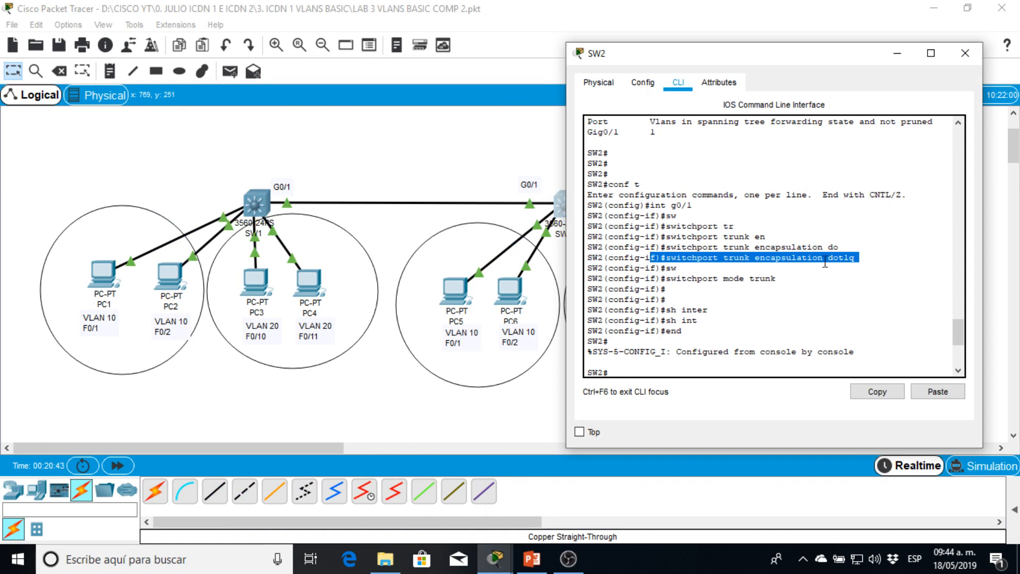
left_click_drag(1014, 148, 1013, 168)
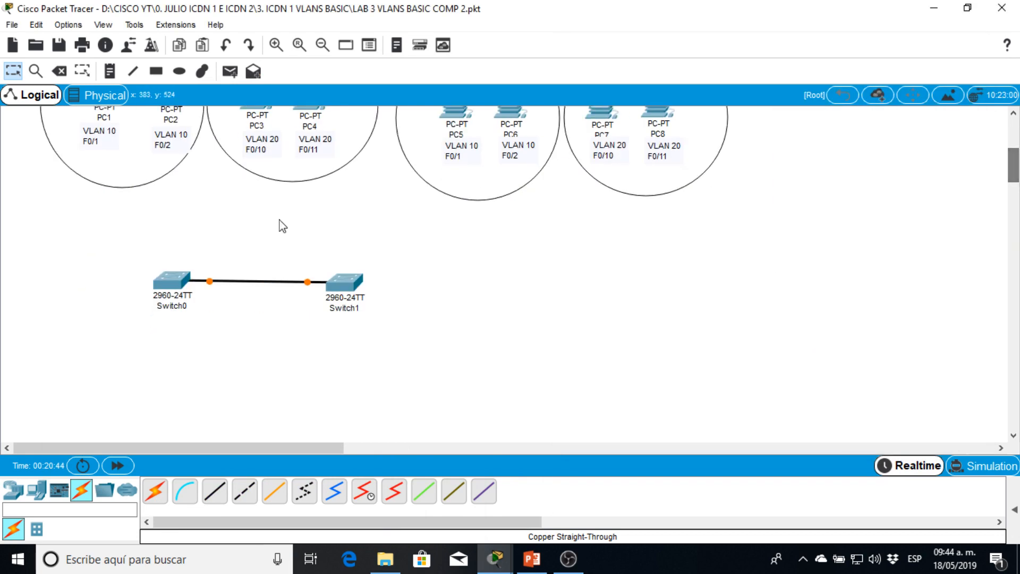
- Reopen Switch0's command line to review its trunk configuration output, and close the window
left_click(189, 284)
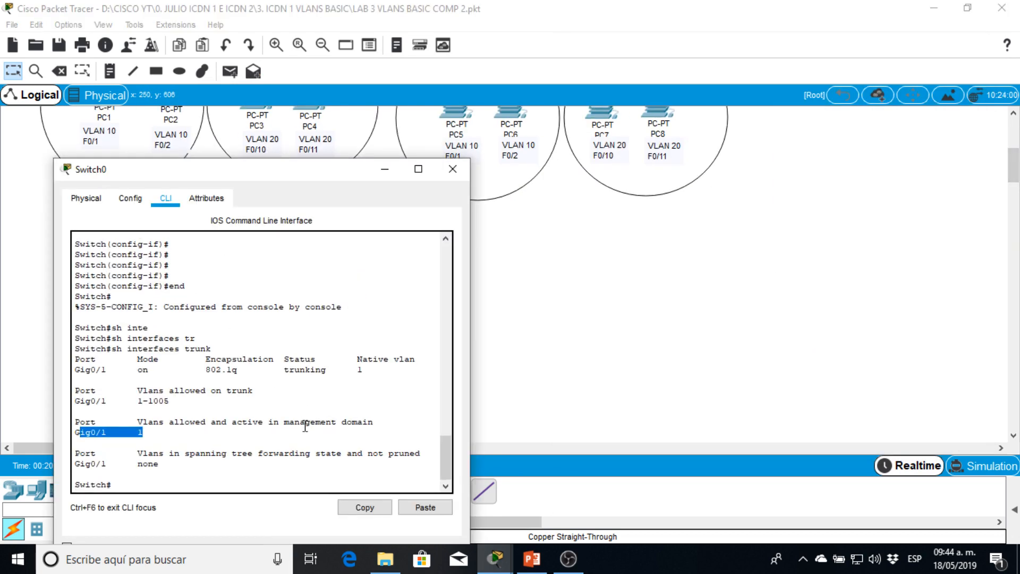
scroll(305, 422, "up", 6)
left_click(452, 169)
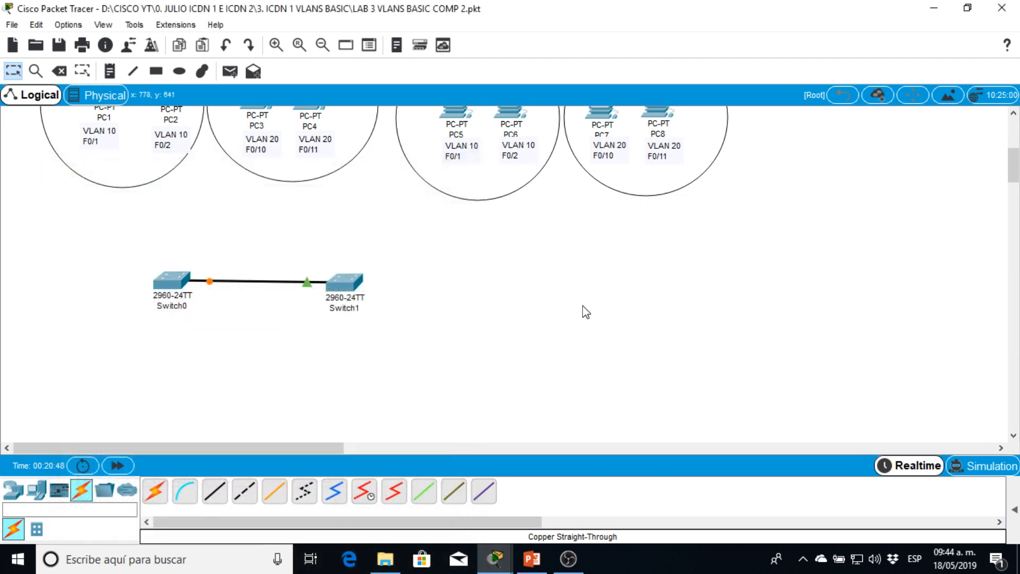
- Delete Switch1 and Switch0 from the workspace and return to the selection tool
key("Delete")
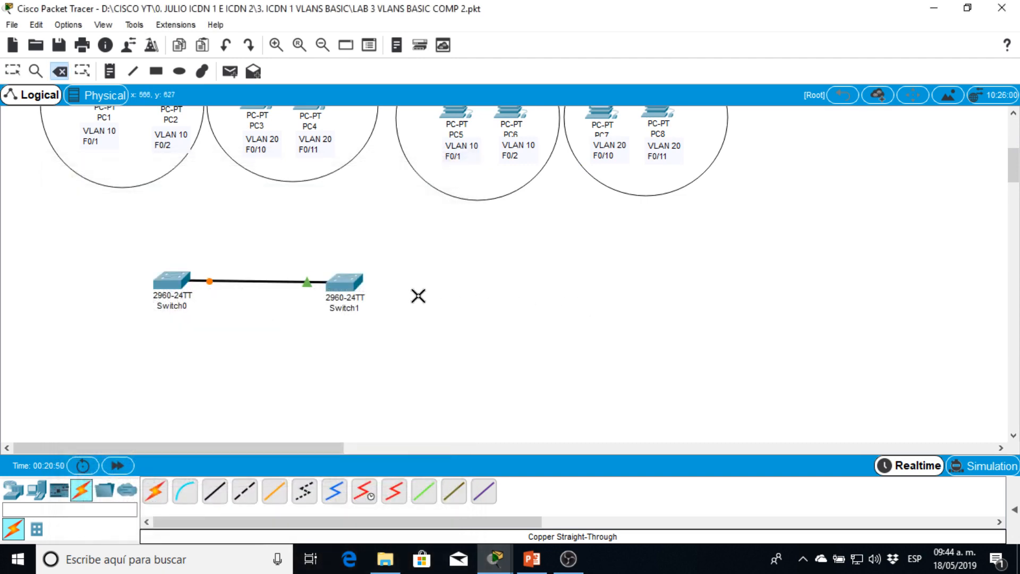
left_click(348, 284)
left_click(177, 280)
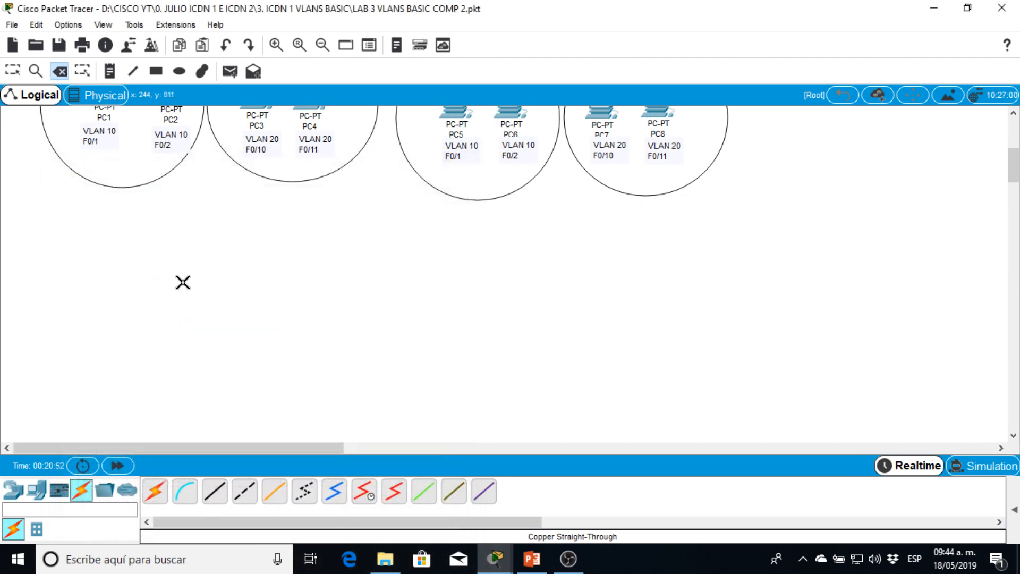
key("Escape")
scroll(273, 311, "up", 3)
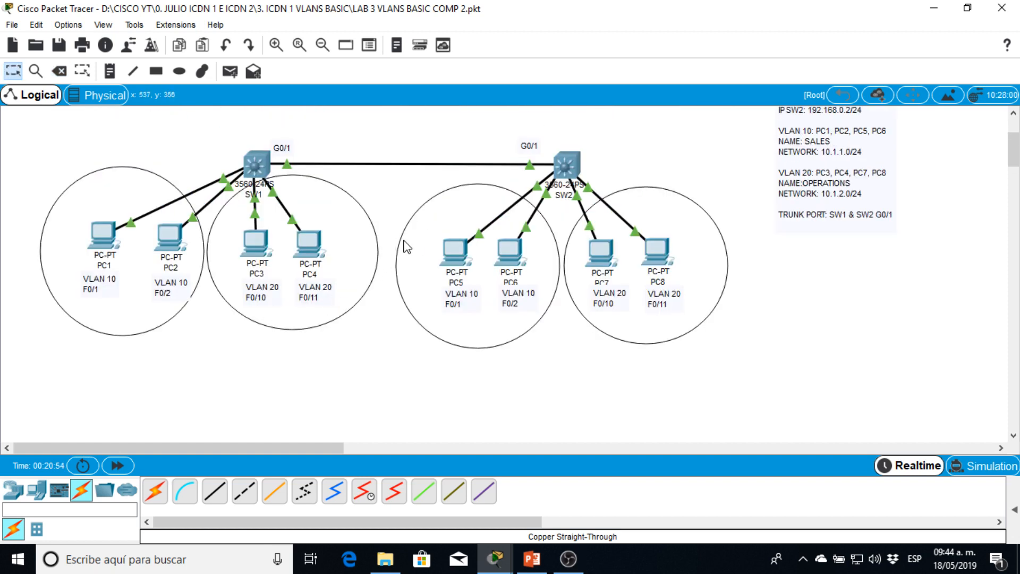
- Review the switchport trunk encapsulation dot1q and switchport mode trunk commands in SW2's command line, and return to its current prompt
left_click(568, 163)
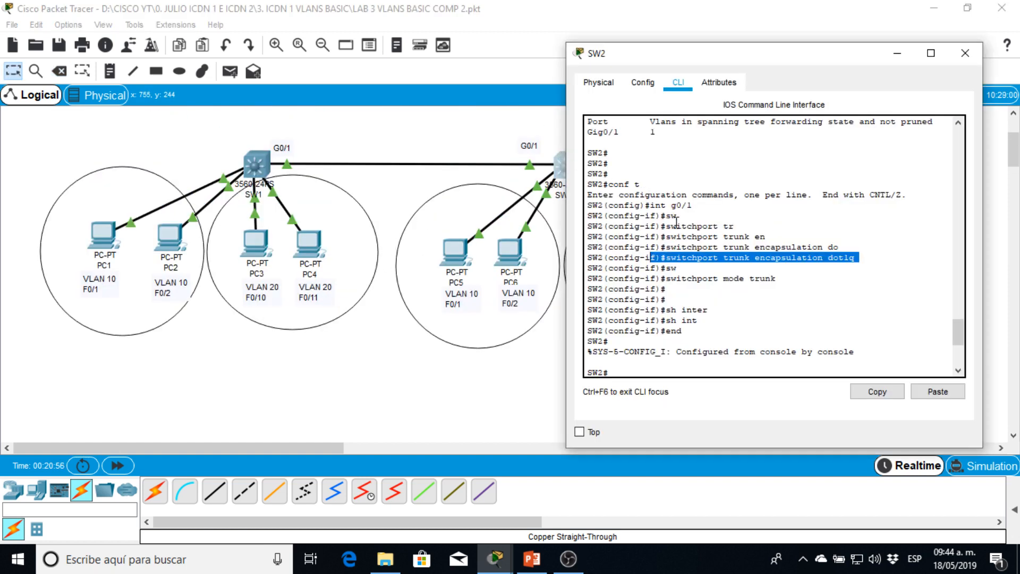
left_click(680, 263)
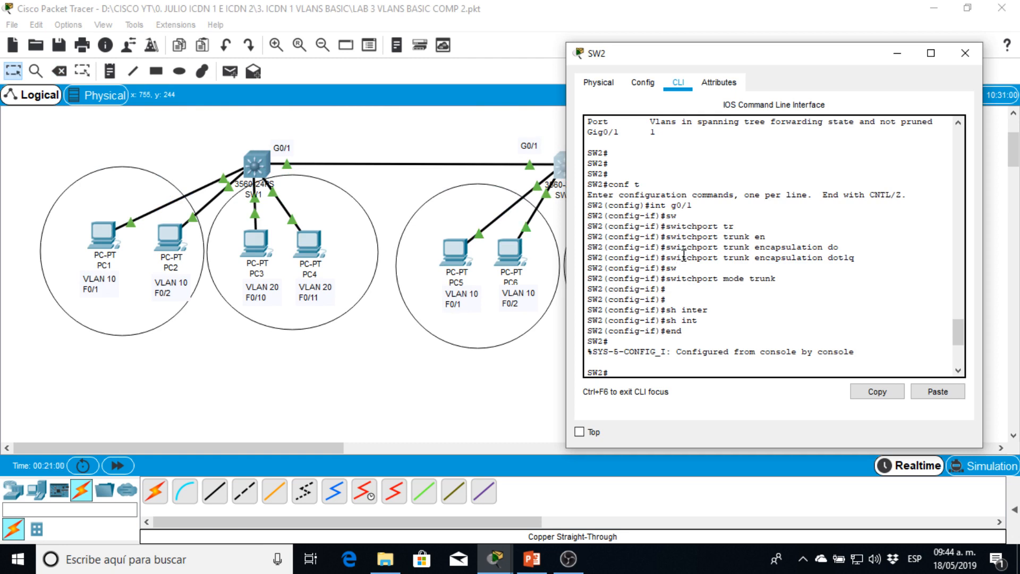
double_click(704, 259)
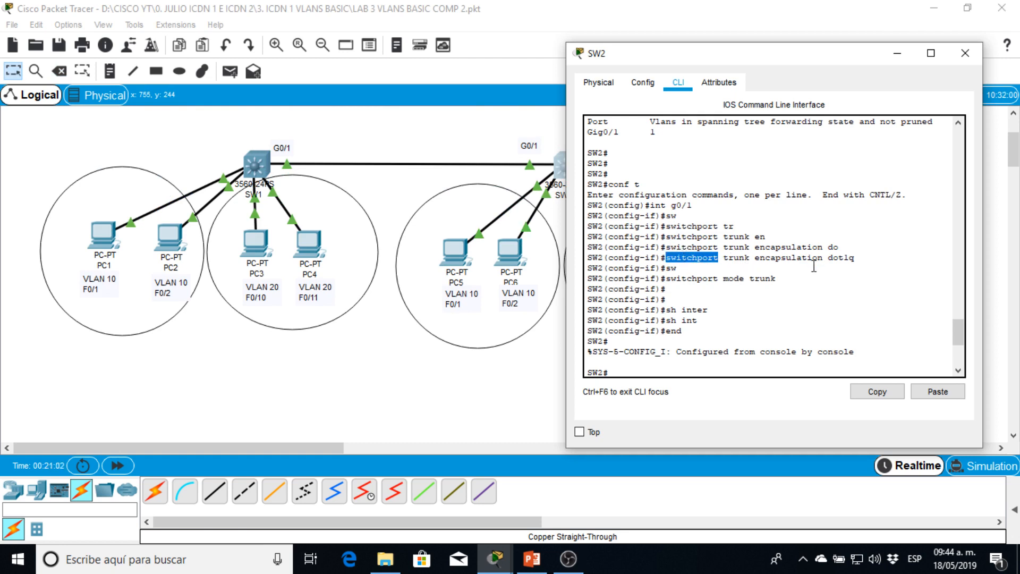
left_click_drag(869, 268, 665, 259)
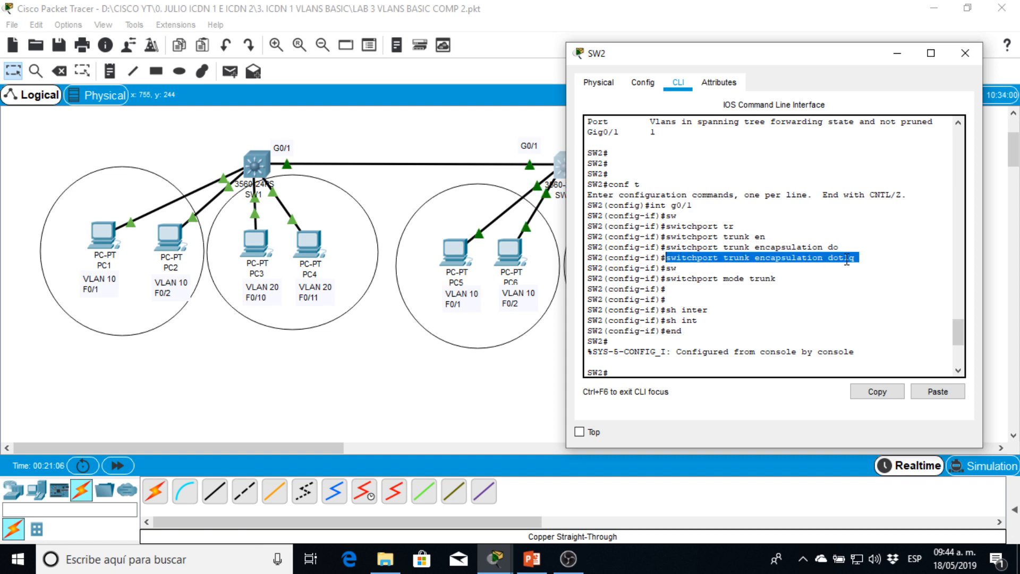
left_click(801, 274)
left_click_drag(669, 277, 777, 278)
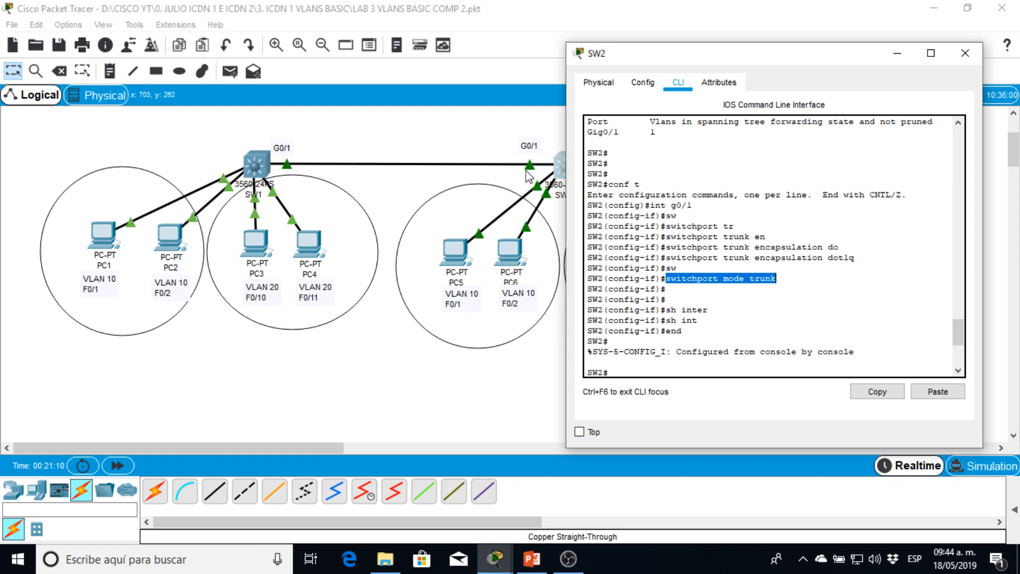
left_click(764, 286)
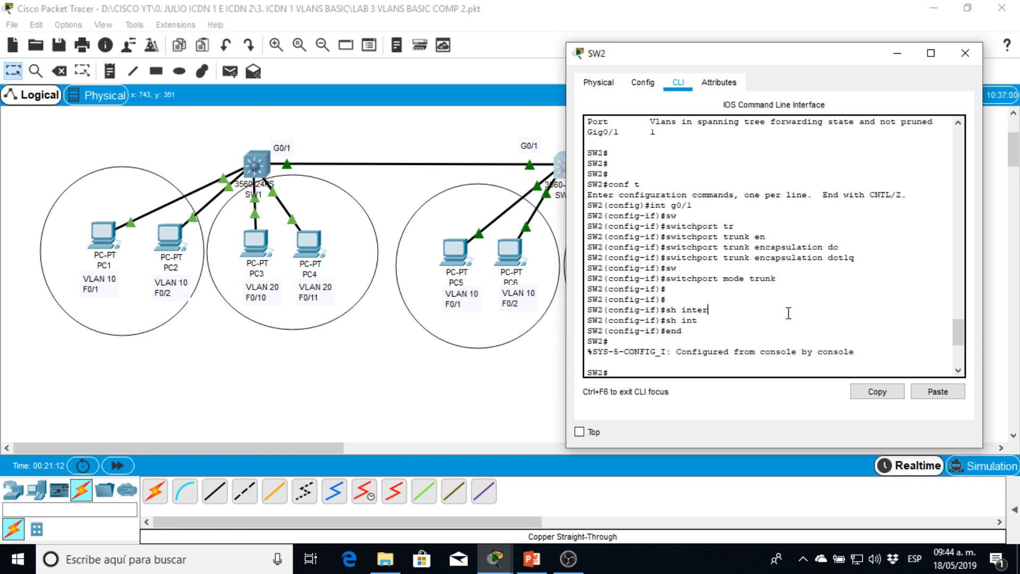
scroll(788, 308, "down", 7)
key("Return")
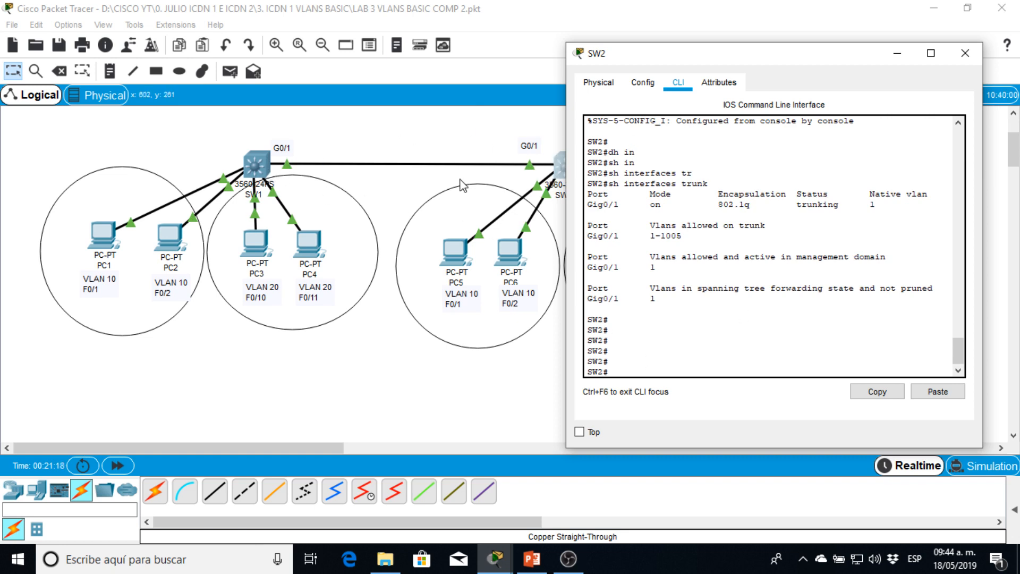
- Create VLAN 10 on SW2 from global configuration mode and name it SALES
type("conf t")
key("Return")
type("vlan")
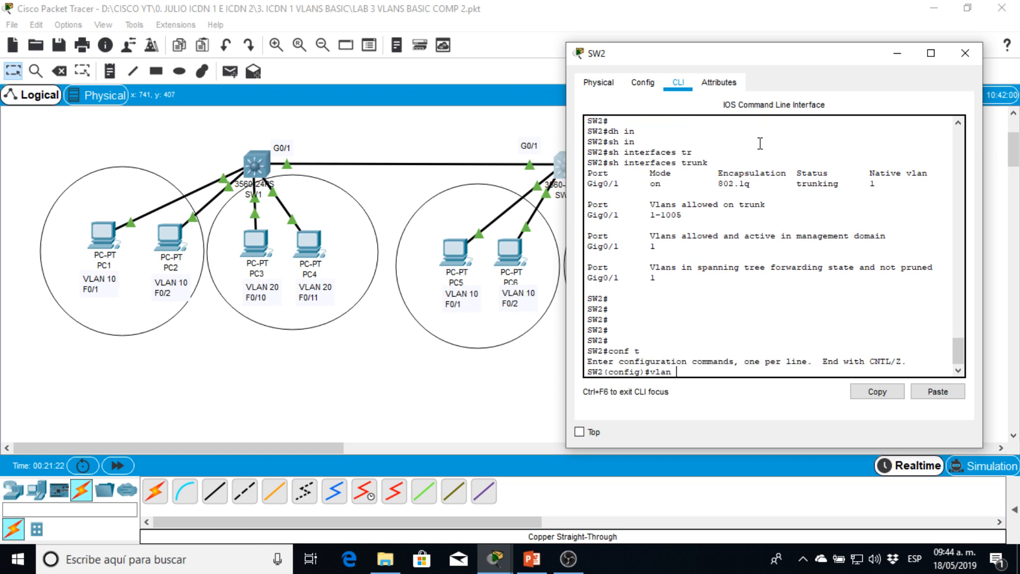
type(" 10")
key("Return")
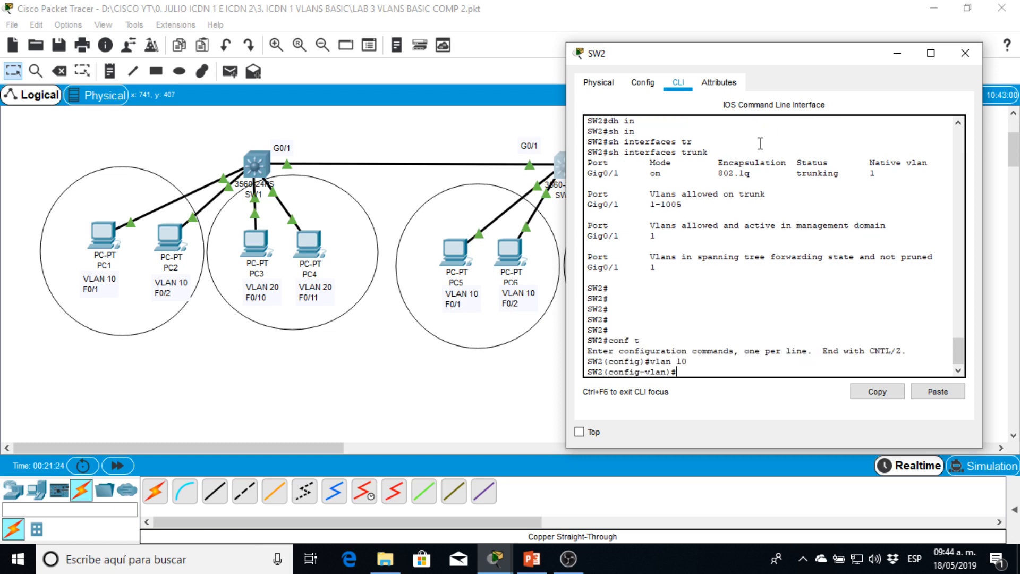
type("name SALES")
key("Return")
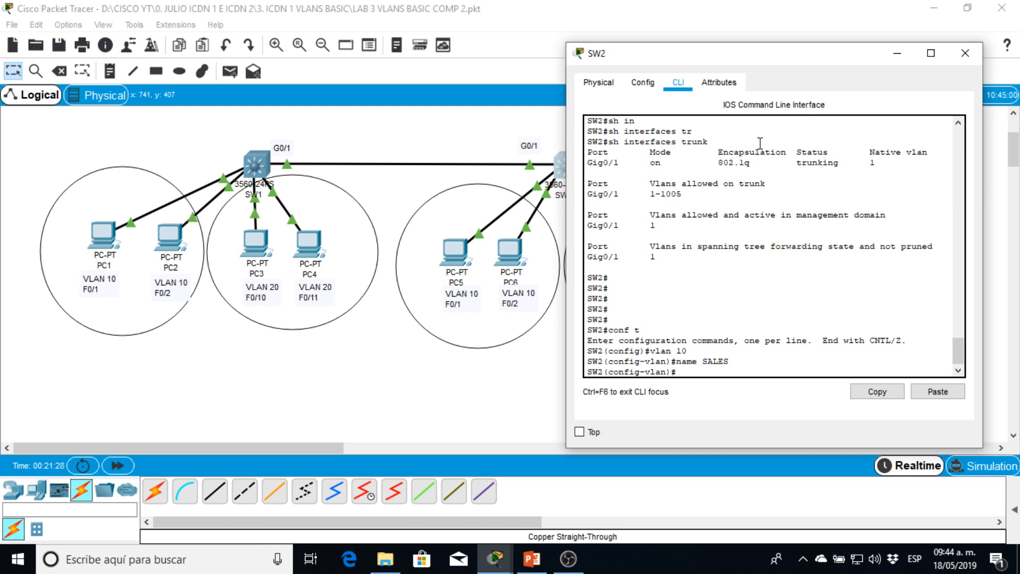
- Create VLAN 20 on SW2, name it PRODUCTION, and return to privileged EXEC mode
type("exit")
key("Return")
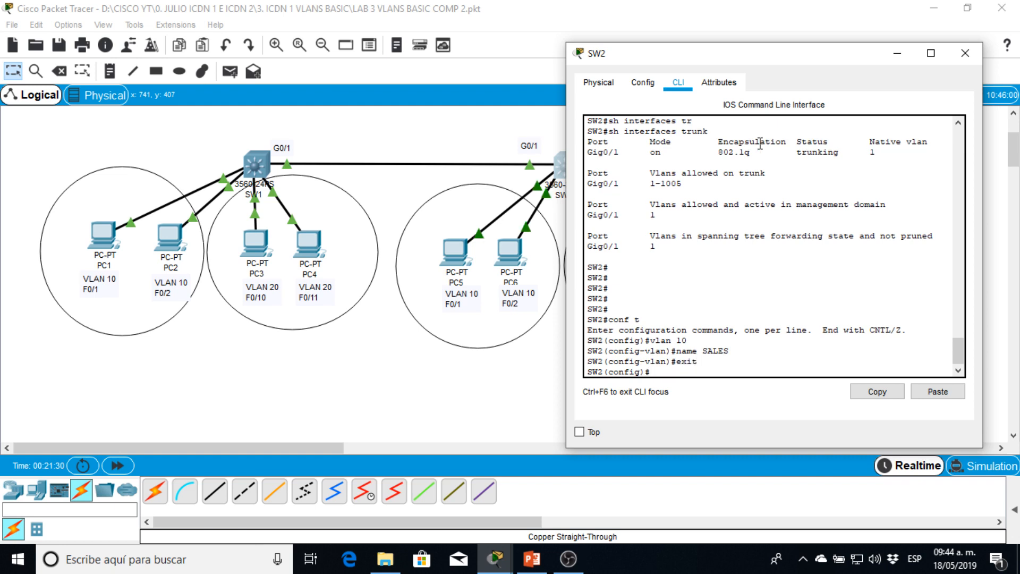
type("vlan 20")
key("Return")
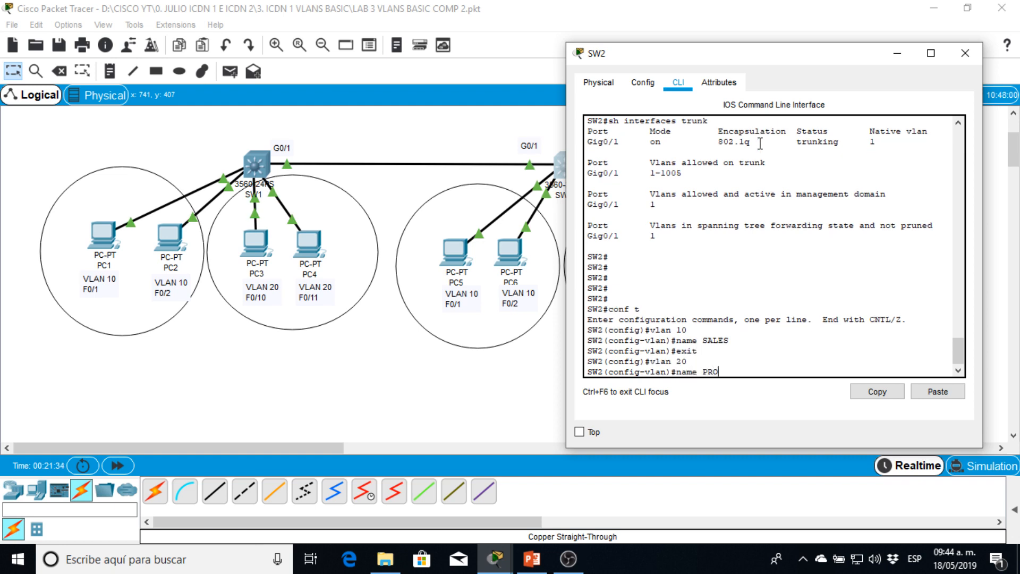
key("Return")
key("Return")
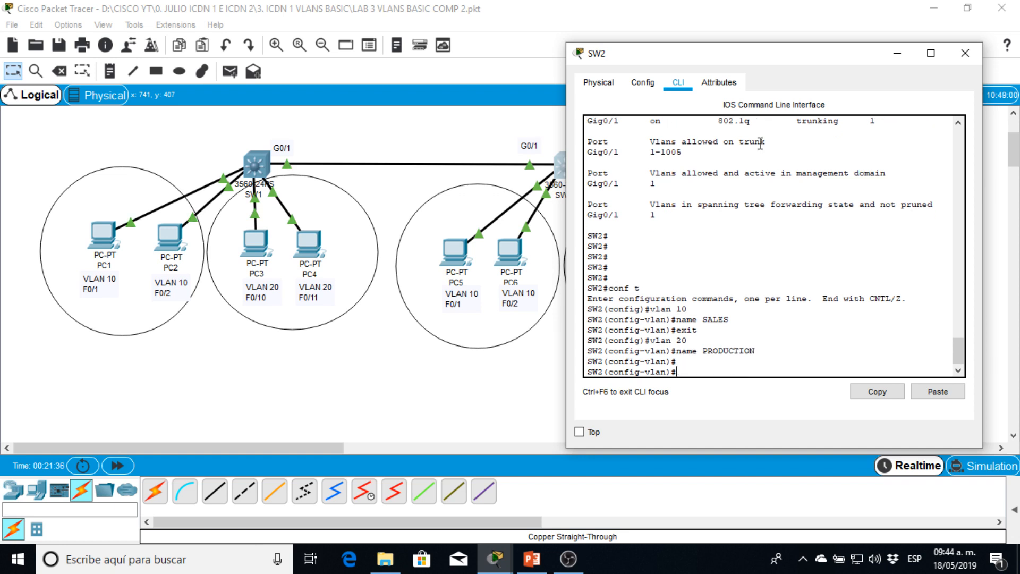
type("END")
key("Return")
key("Return")
- Display SW2's brief VLAN table and check the entries for VLANs 10 and 20
type("SH VLAN")
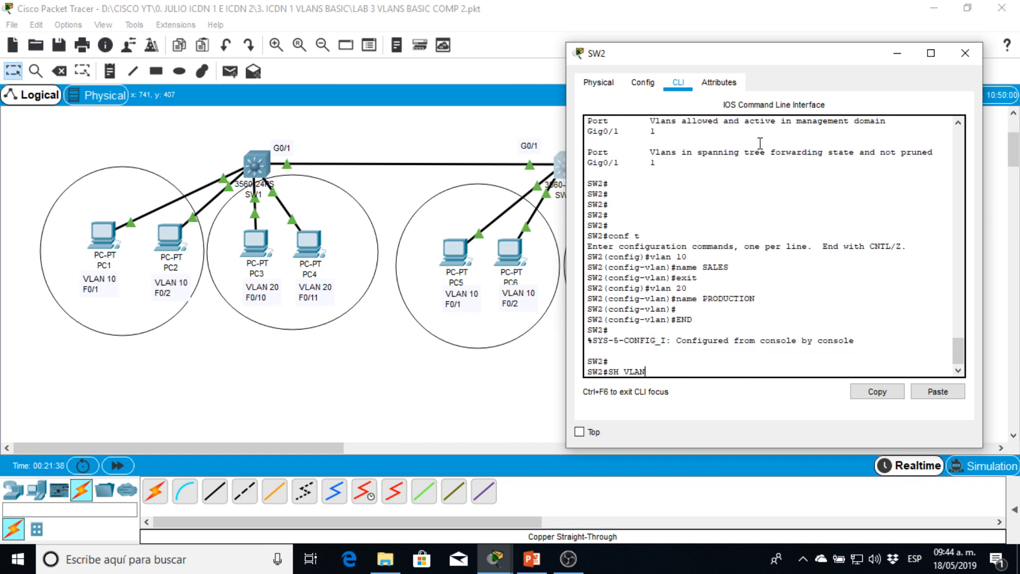
type(" BR")
key("Return")
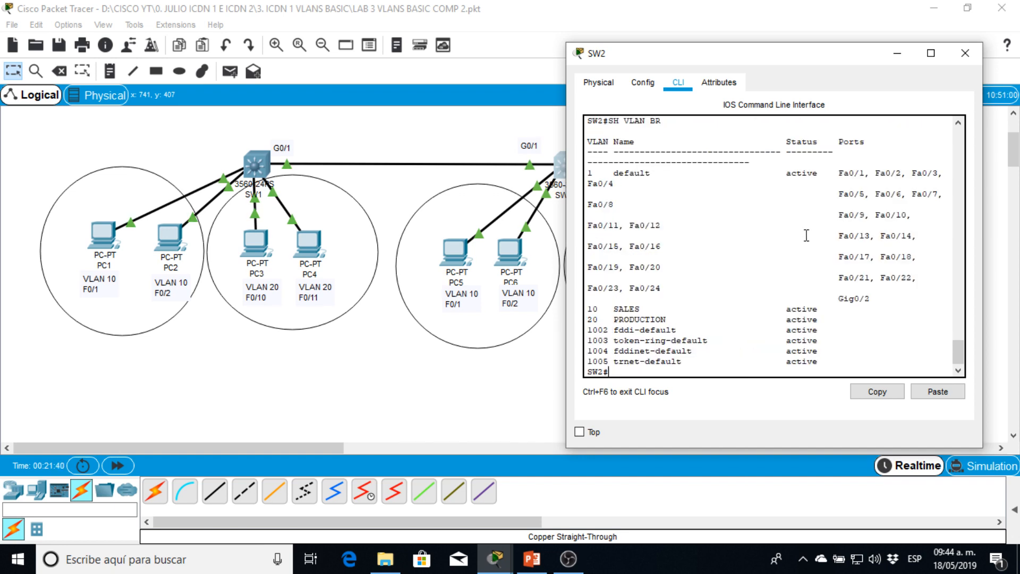
left_click_drag(589, 310, 671, 317)
key("Return")
key("Return")
key("Return")
- Show SW2's trunk interfaces and examine which VLANs are allowed and active on Gig0/1
type("SH I")
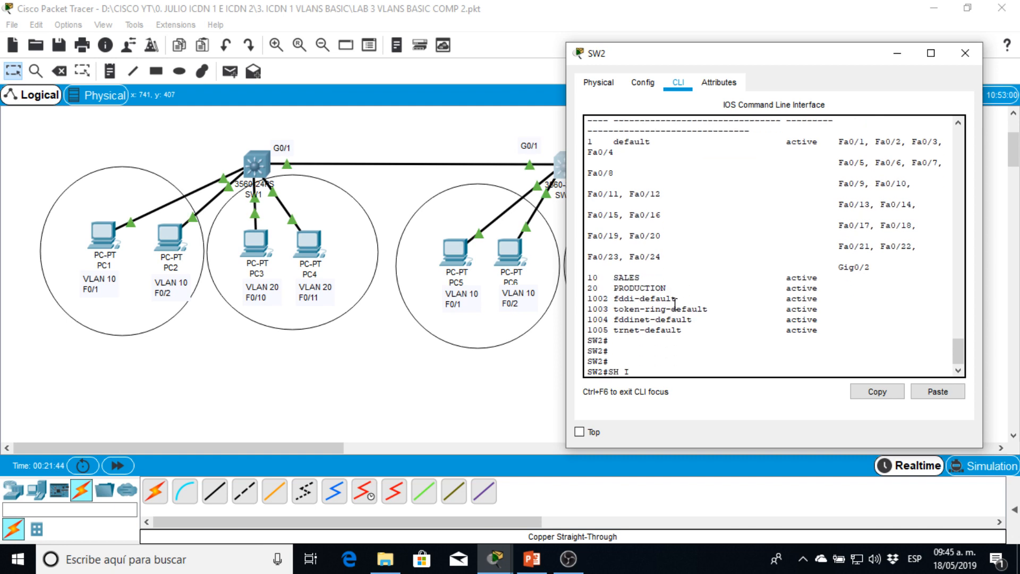
type("NT")
key("Tab")
type("TR")
key("Tab")
key("Return")
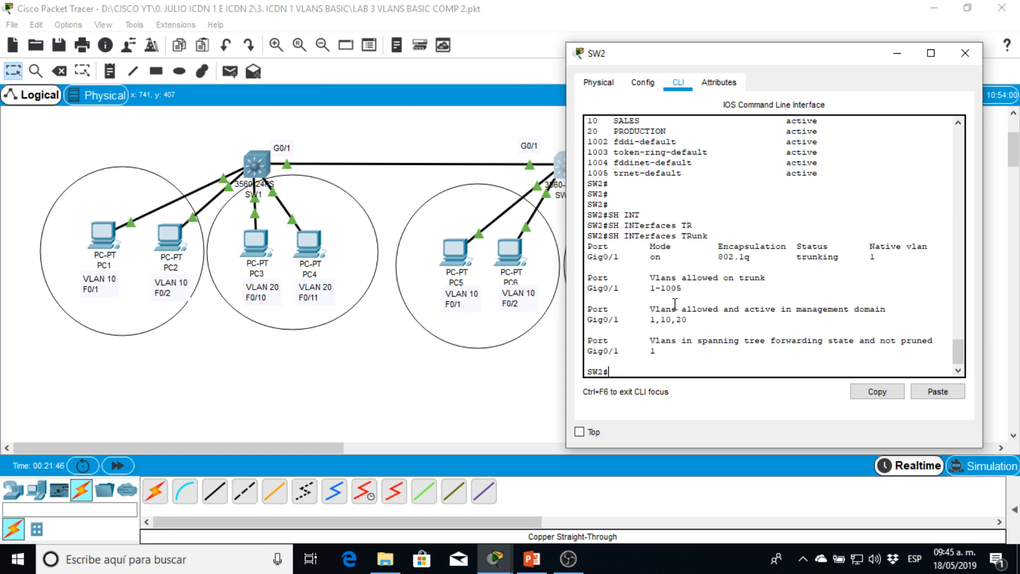
left_click_drag(616, 321, 653, 322)
left_click_drag(705, 55, 793, 42)
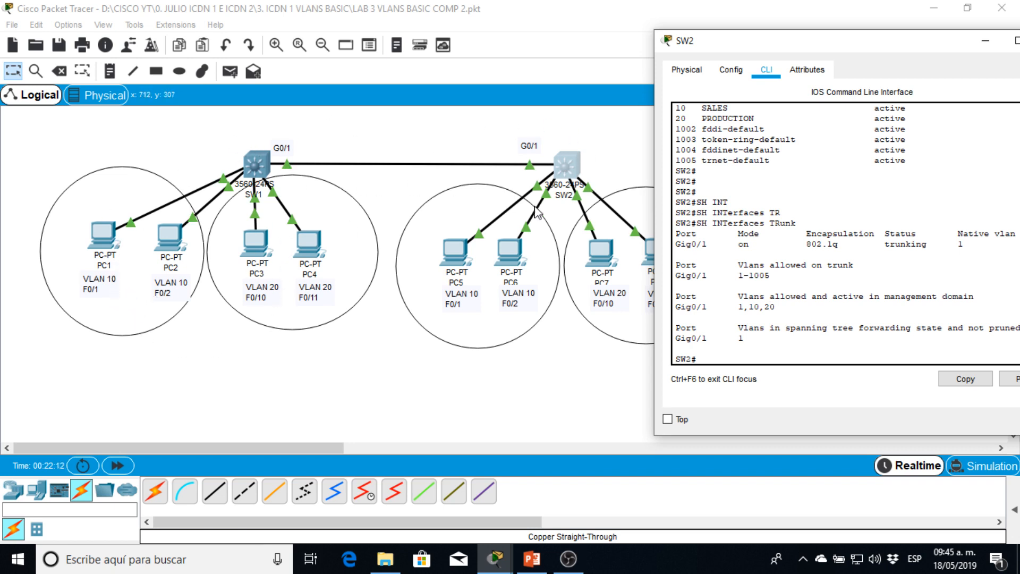
left_click_drag(816, 40, 599, 22)
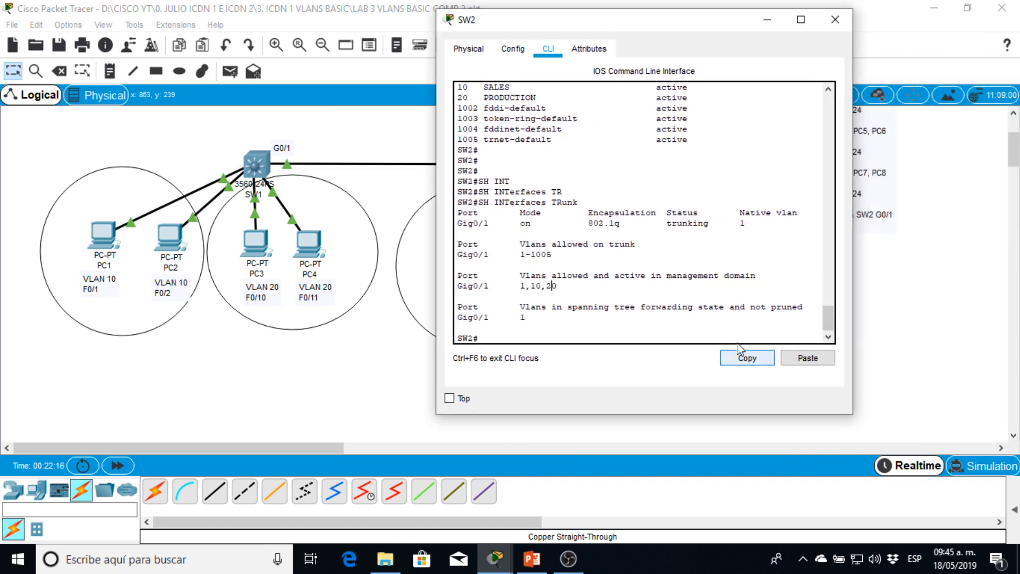
scroll(685, 319, "down", 1)
left_click(681, 328)
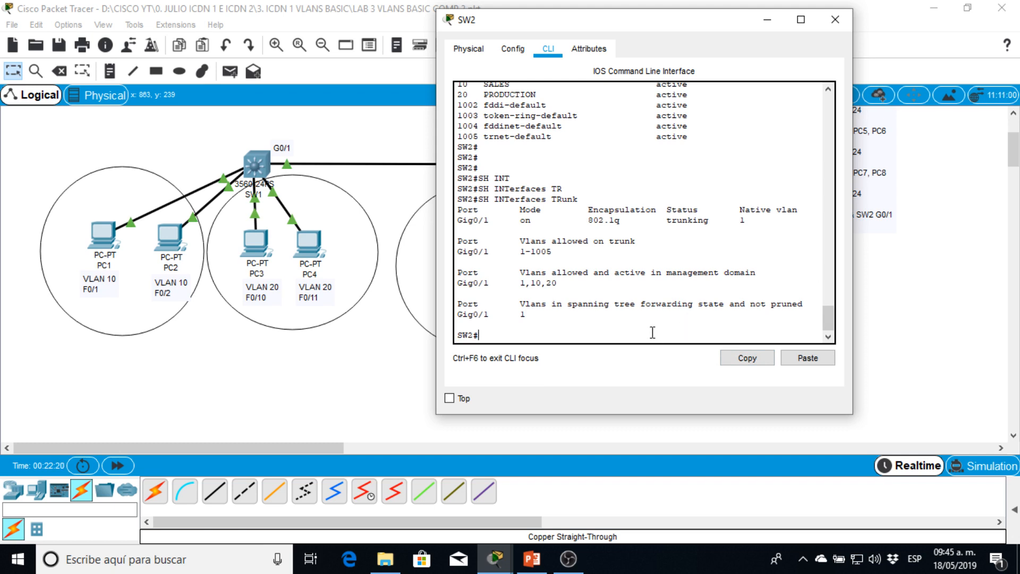
- Enter global configuration mode on SW2 and select the interface range fastEthernet 0/1-2
left_click_drag(562, 24, 752, 31)
key("Return")
key("Return")
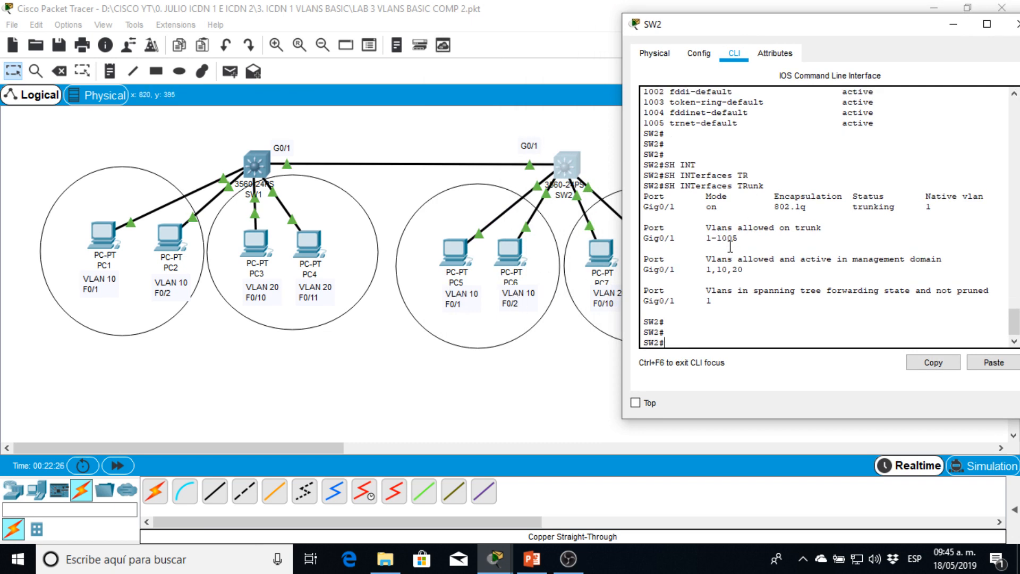
type("CONF T")
key("Return")
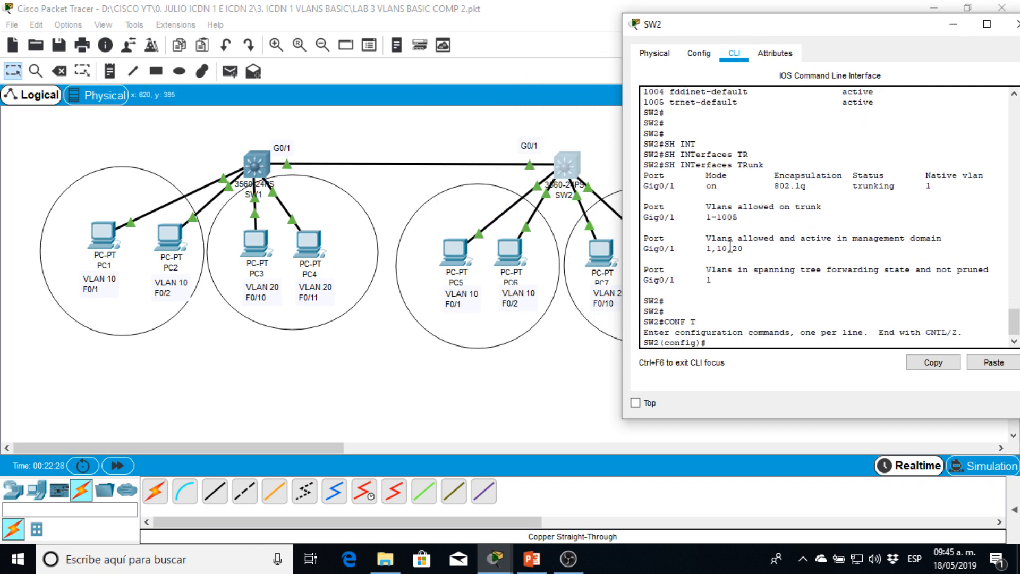
type("inte")
key("Tab")
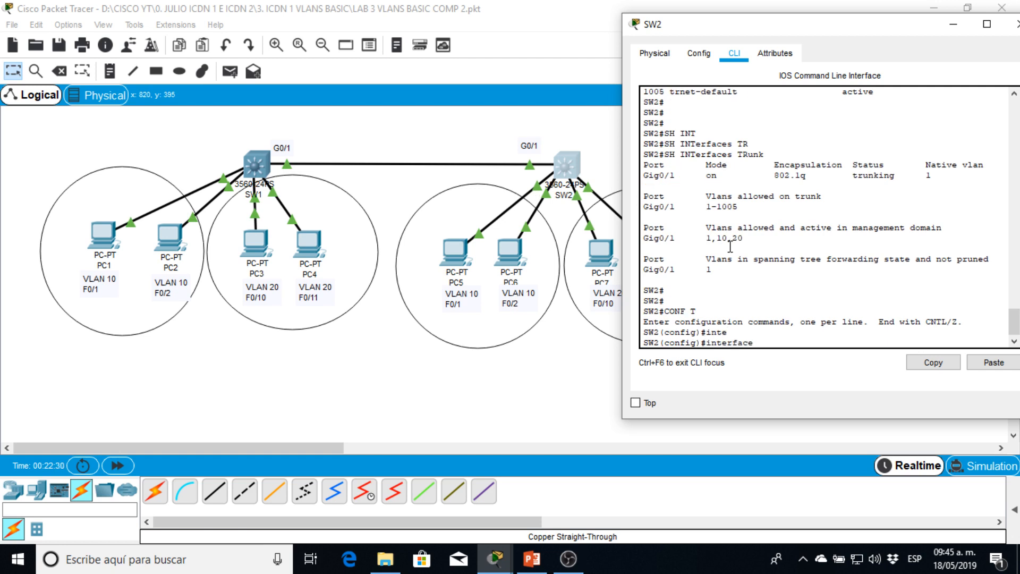
type("ra")
key("Tab")
type("fa")
key("Tab")
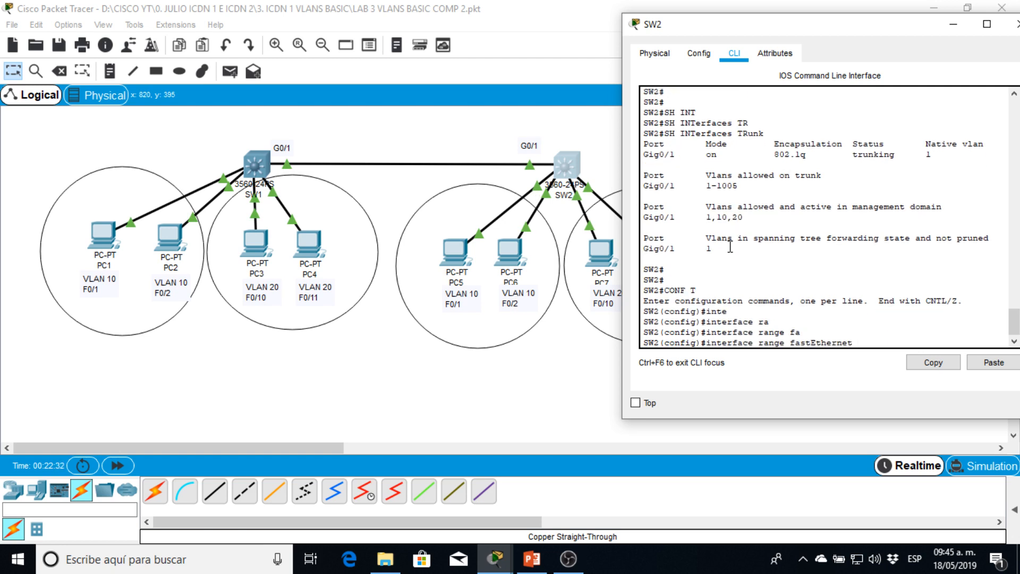
type("0/1-2")
key("Return")
- Set SW2's FastEthernet 0/1-2 ports to switchport mode access
type("sw")
key("Tab")
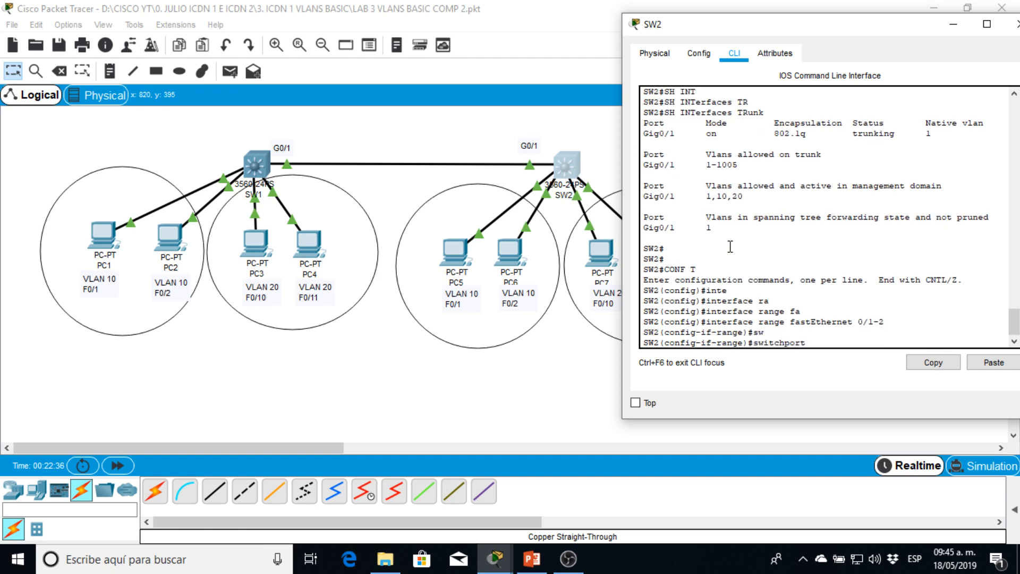
type("mo")
key("Tab")
type("acc")
key("Tab")
key("Return")
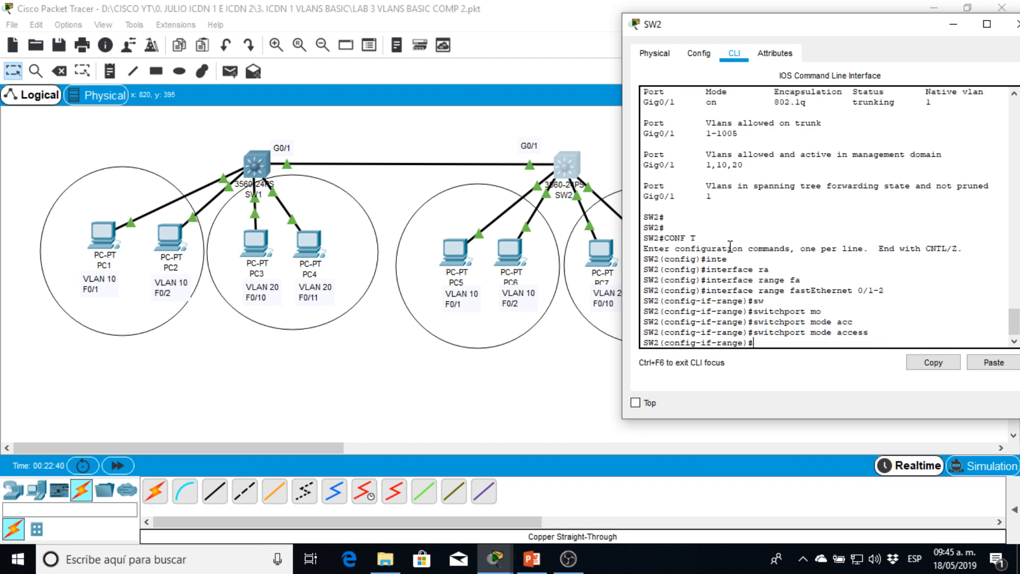
- Assign SW2's FastEthernet 0/1-2 ports to access VLAN 10 and leave configuration mode
type("sw")
key("Tab")
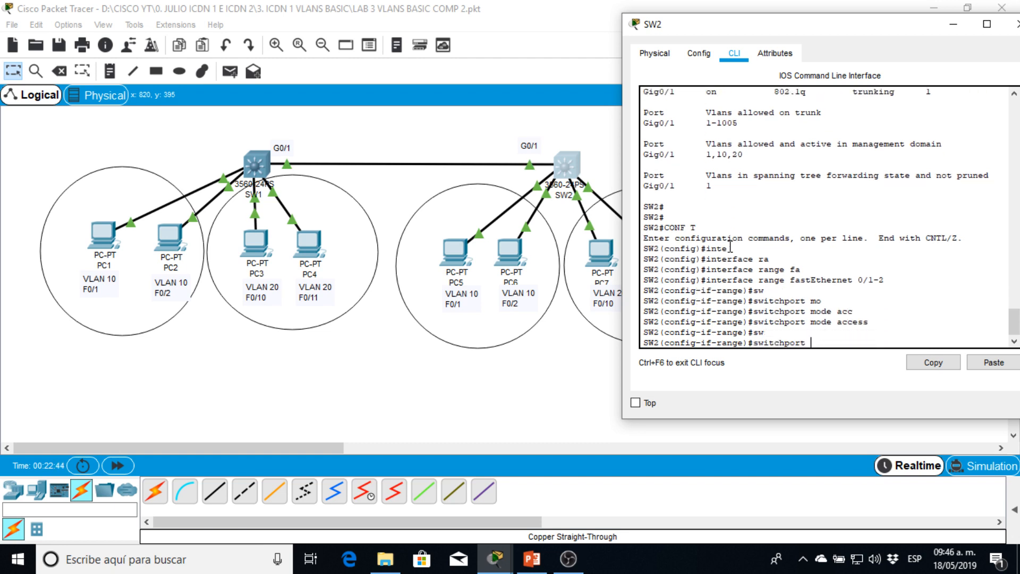
type("acc")
key("Tab")
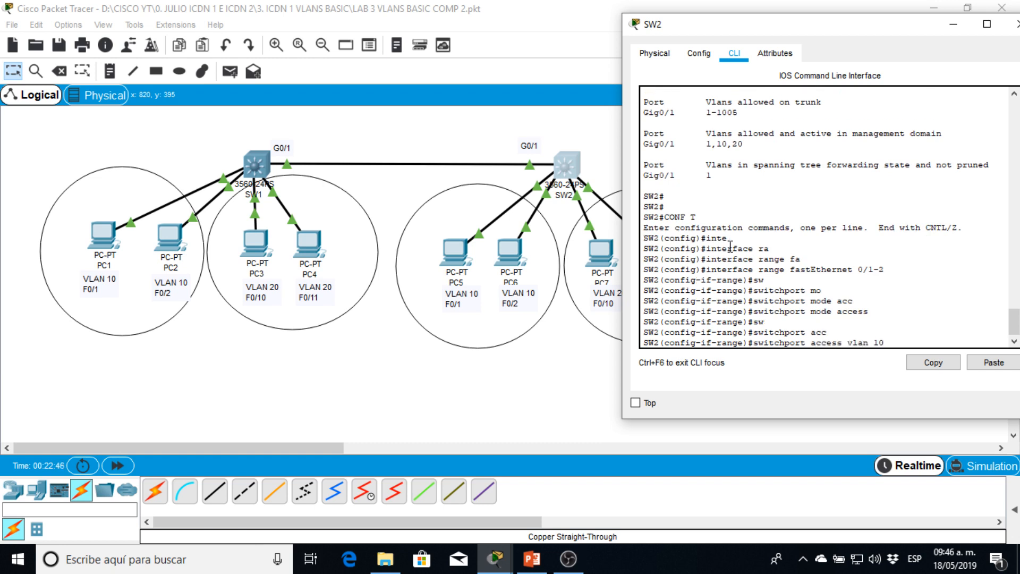
type("vlan 10")
key("Return")
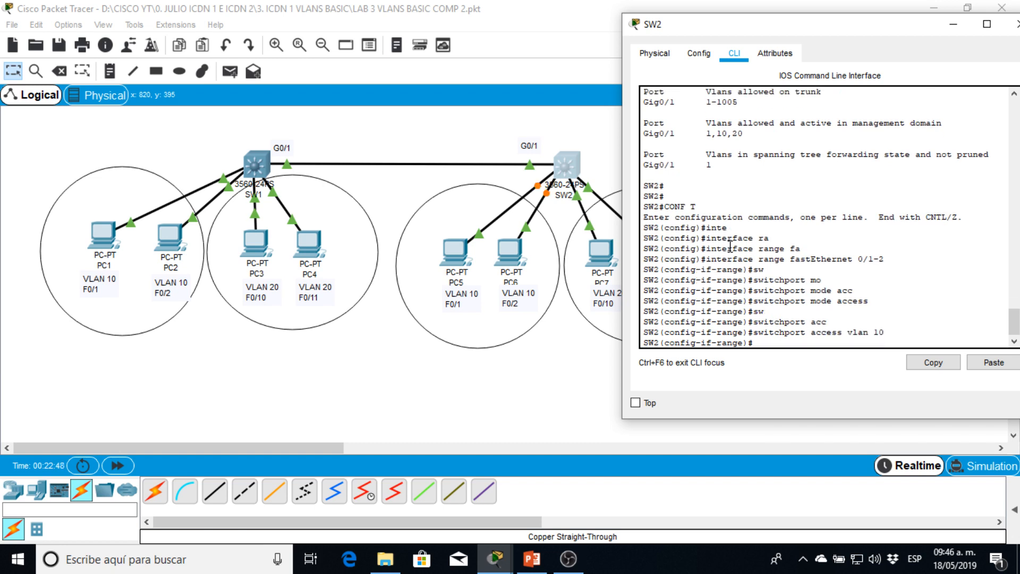
type("end")
key("Return")
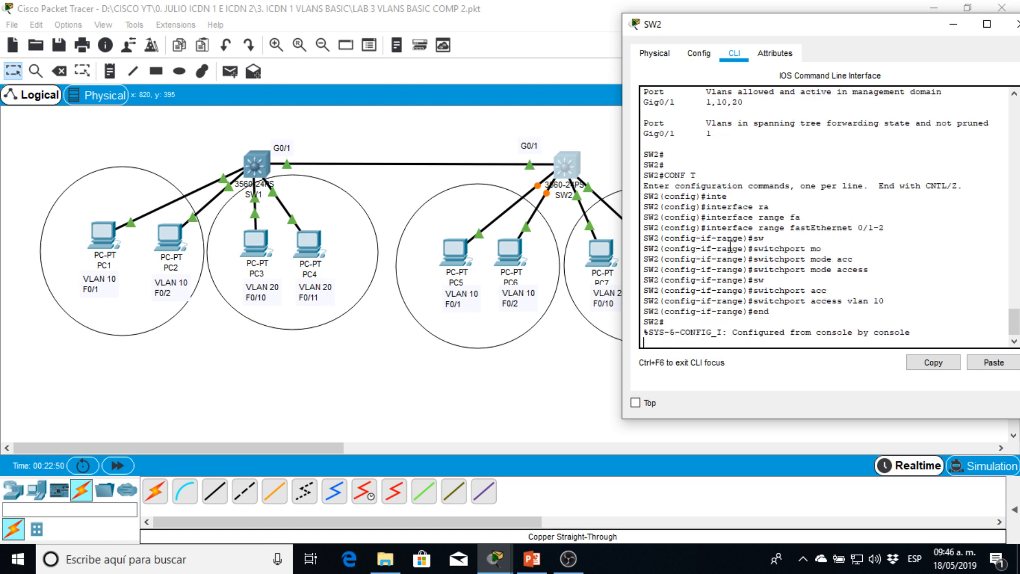
- Return to SW2's global configuration mode and select the interface range f0/10-11
key("Return")
type("conf t")
key("Return")
type("int")
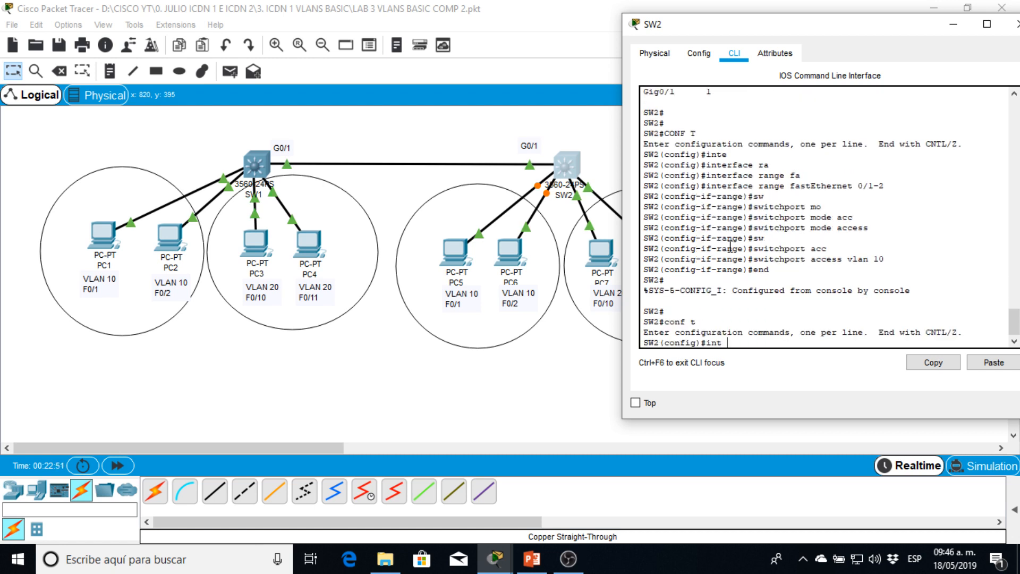
type(" r")
type("a")
type(" f0/11")
type("-11")
key("Return")
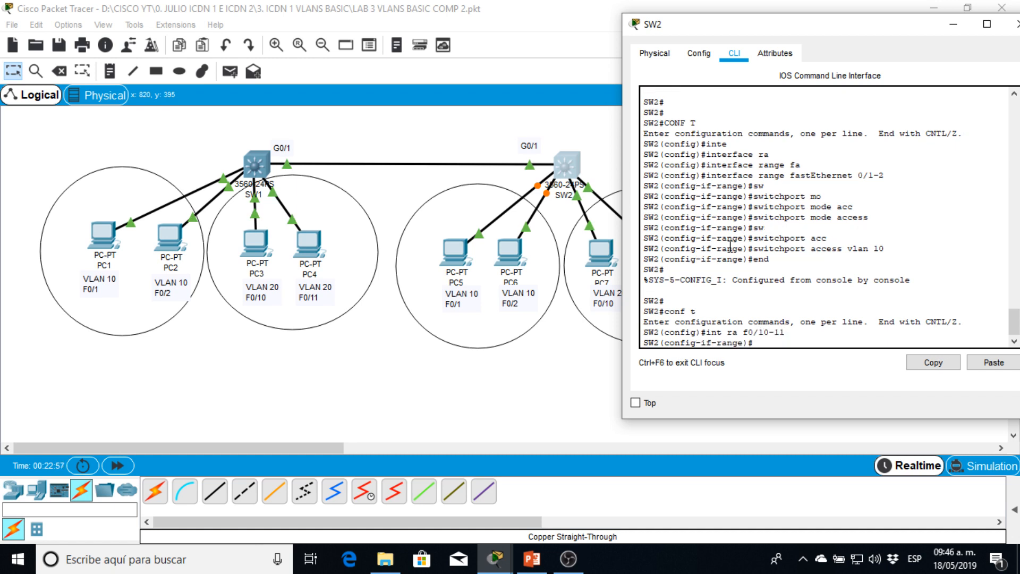
- Set SW2's f0/10-11 ports to switchport mode access
type("sw")
key("Tab")
type("mode a")
key("Tab")
key("Tab")
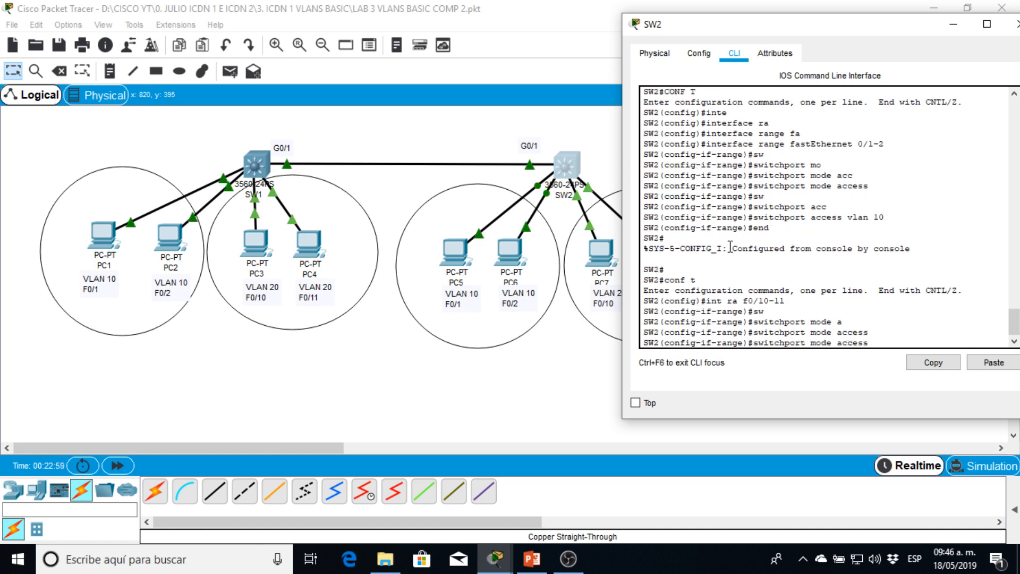
key("Return")
- Assign SW2's f0/10-11 ports to access VLAN 20 and return to privileged EXEC mode
type("sw")
key("Tab")
type("ac")
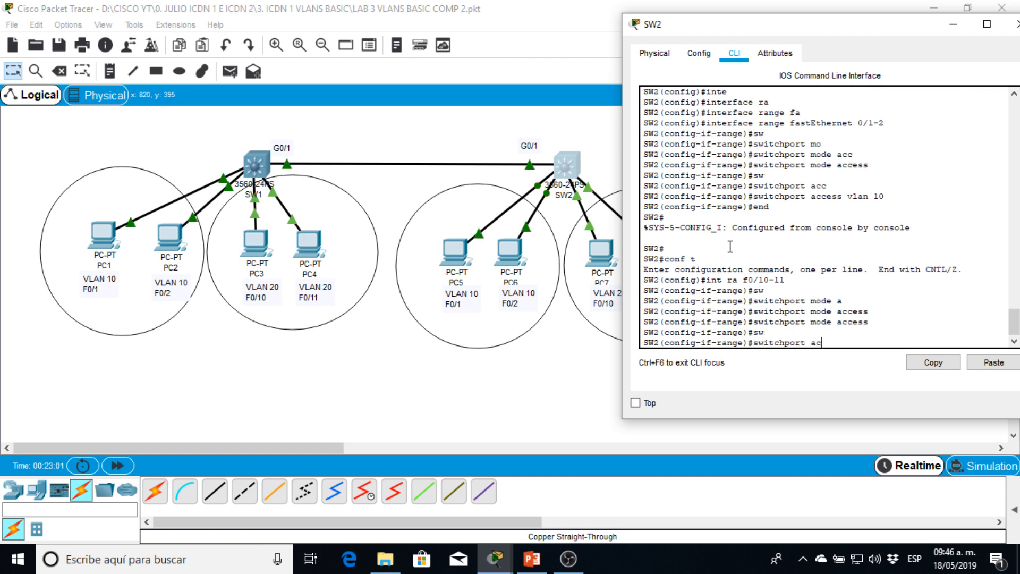
key("Tab")
type("vlan 20")
key("Return")
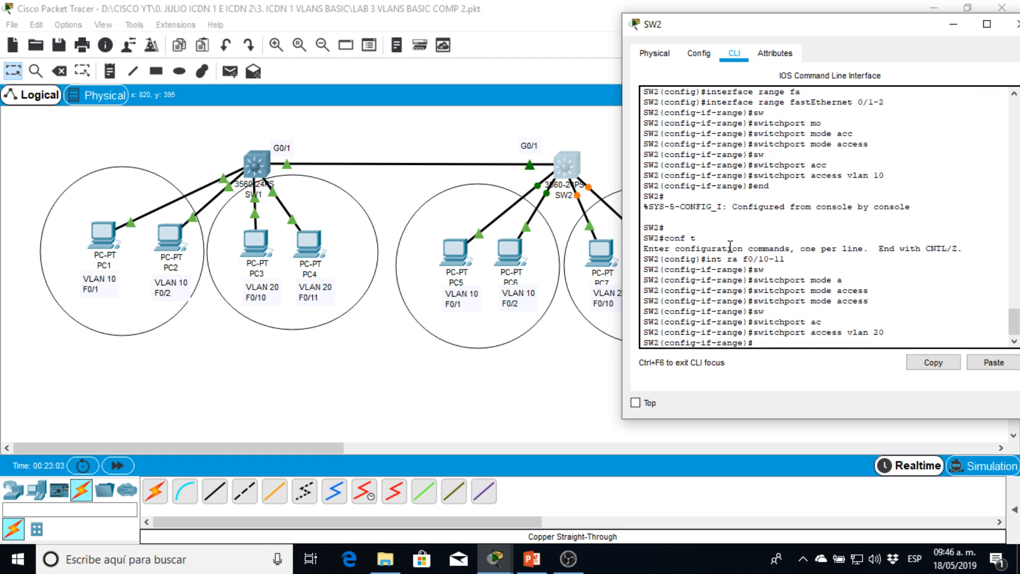
key("Return")
type("end")
key("Return")
key("Return")
- Display SW2's brief VLAN table to check the port assignments
type("sh vla")
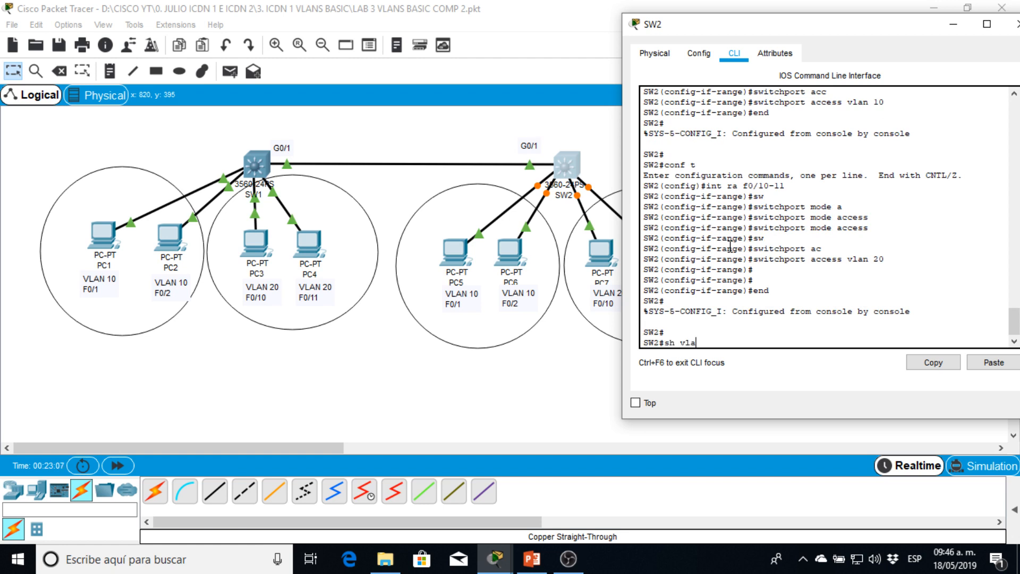
type("n br")
key("Return")
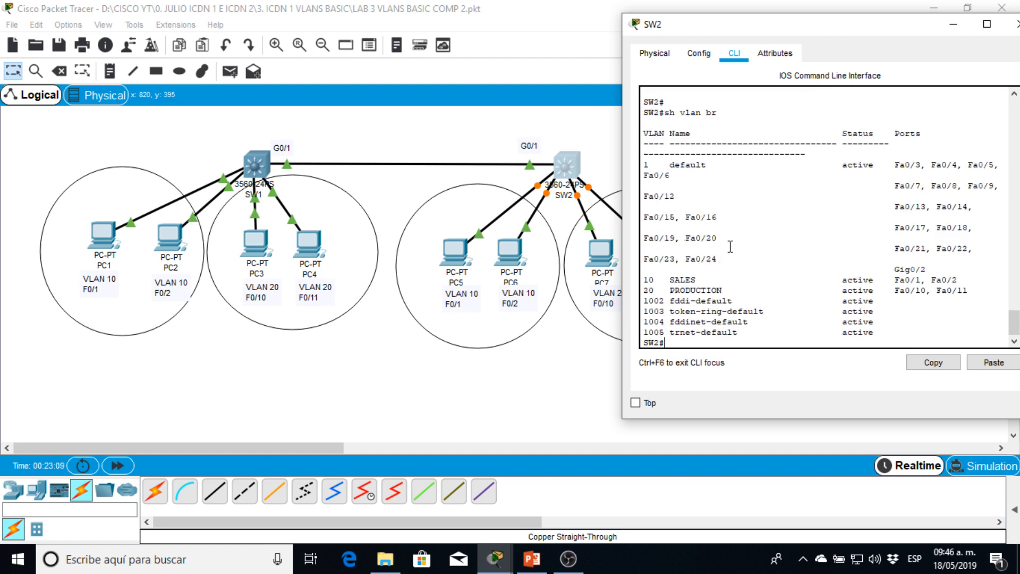
key("Return")
key("Return")
key("Return")
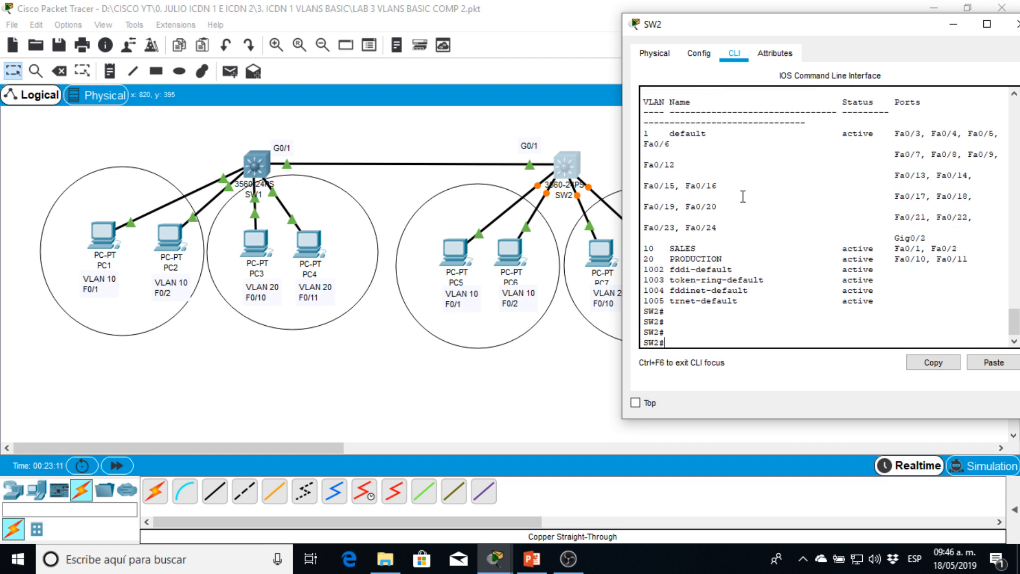
- Examine the SALES and PRODUCTION entries and their ports in SW2's VLAN table against the lab's addressing notes
left_click_drag(787, 27, 577, 35)
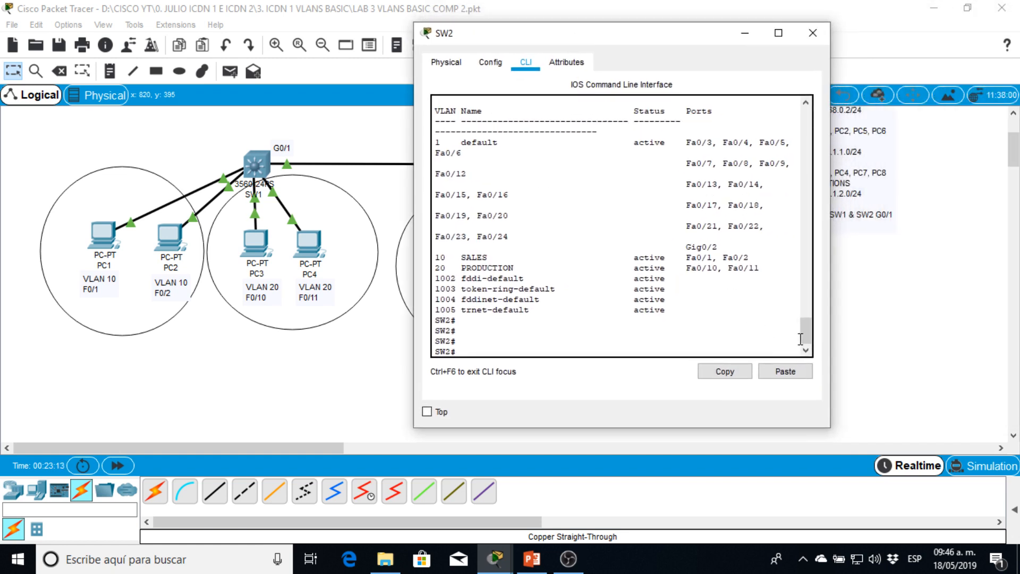
scroll(800, 339, "up", 5)
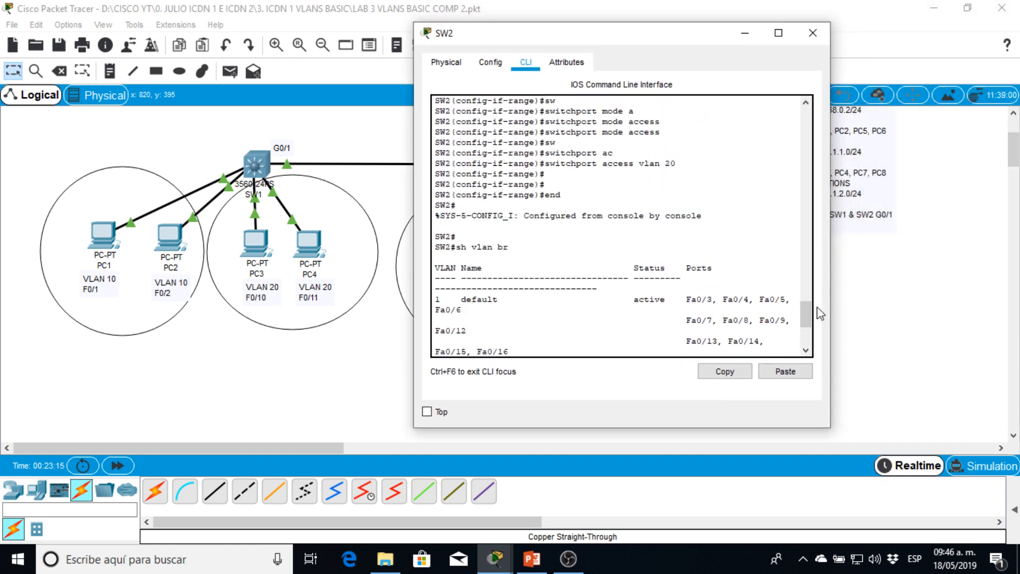
scroll(820, 313, "down", 5)
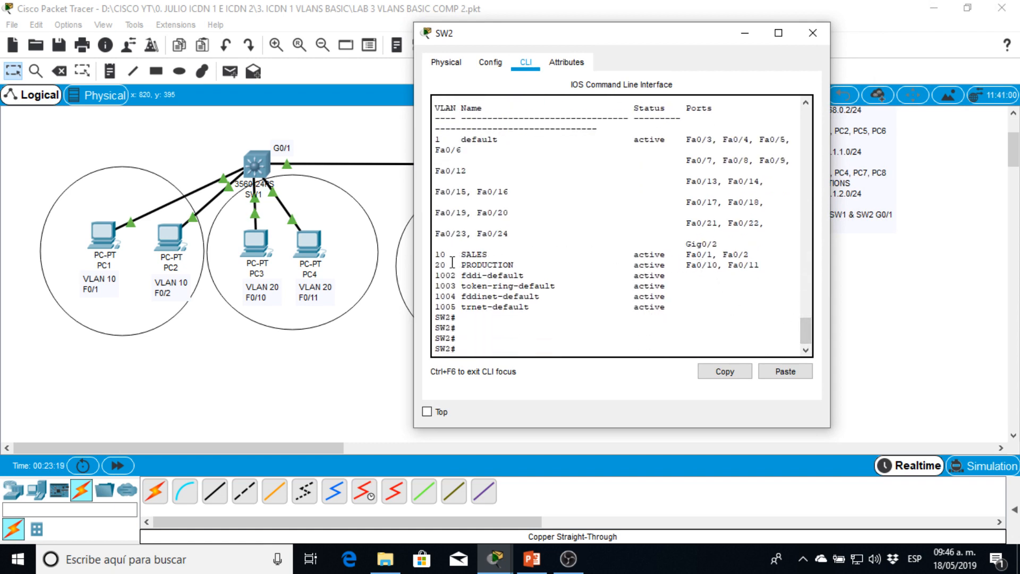
left_click_drag(436, 255, 596, 259)
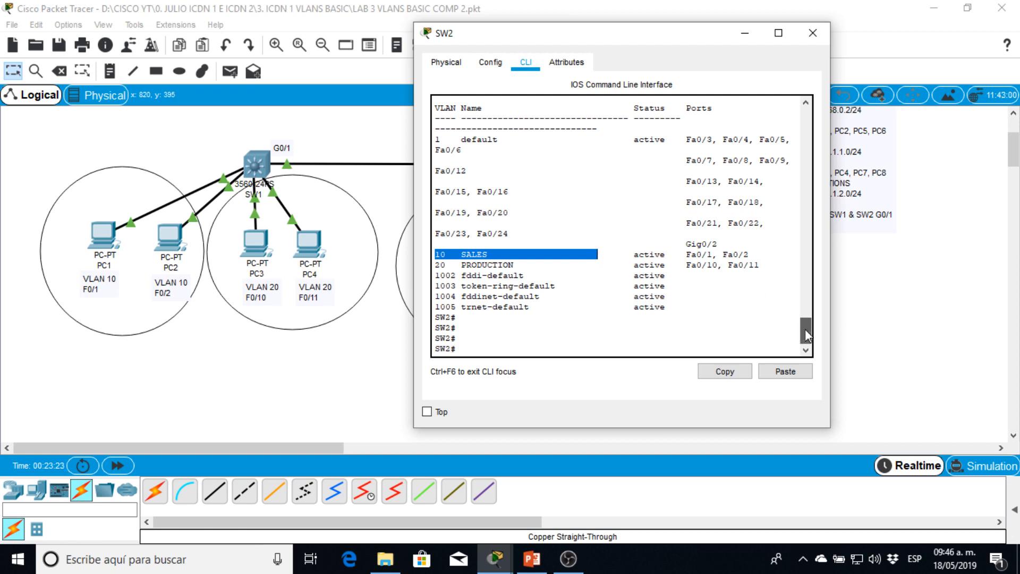
left_click_drag(805, 330, 808, 332)
double_click(470, 254)
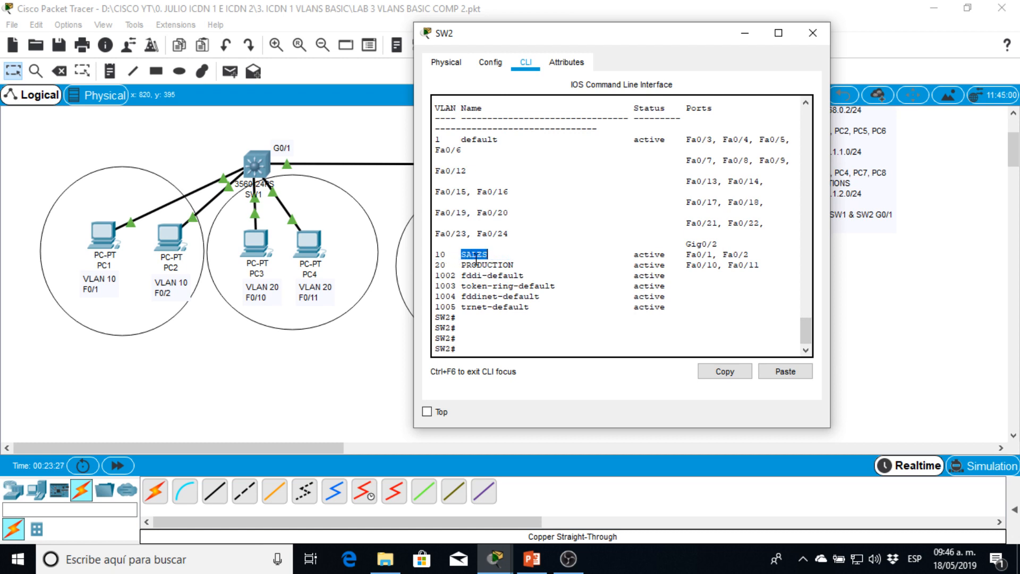
double_click(478, 264)
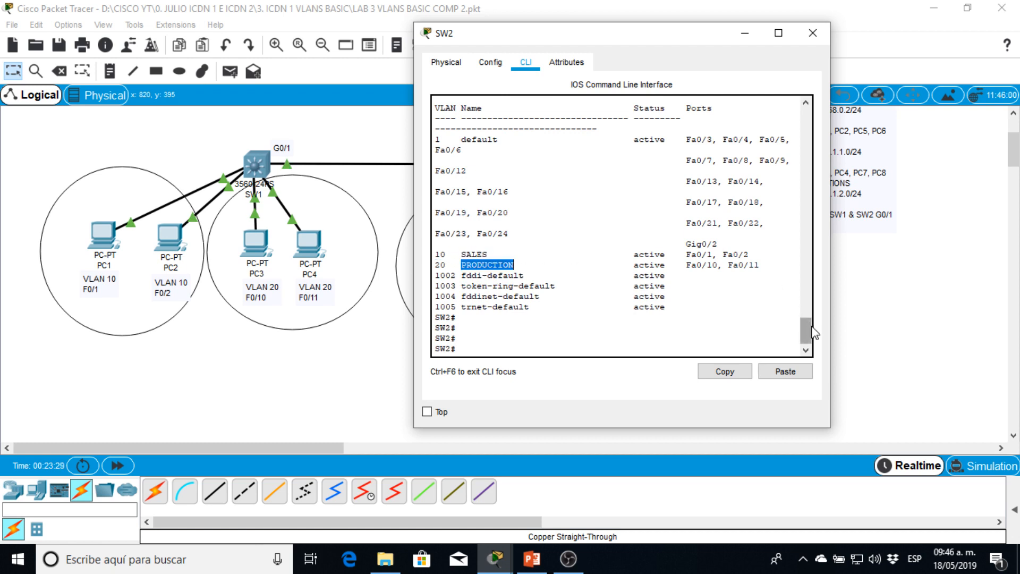
left_click_drag(805, 332, 807, 340)
mouse_move(802, 323)
left_mouse_down()
mouse_move(804, 302)
mouse_move(802, 325)
left_mouse_up()
left_click(474, 254)
left_click_drag(436, 255, 677, 245)
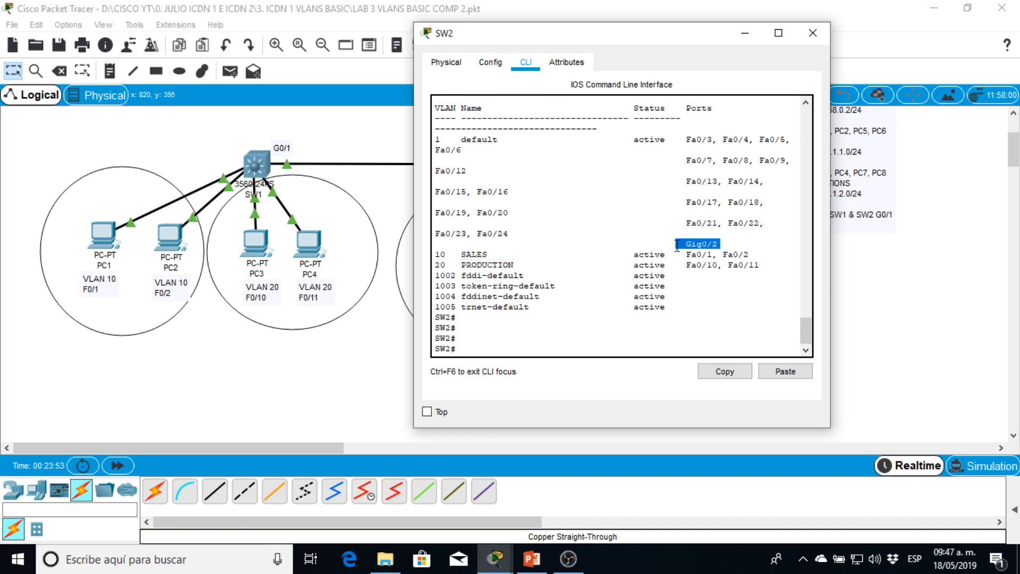
- Check which ports belong to VLAN 10 and VLAN 20 in SW2's brief VLAN table
left_click(682, 255)
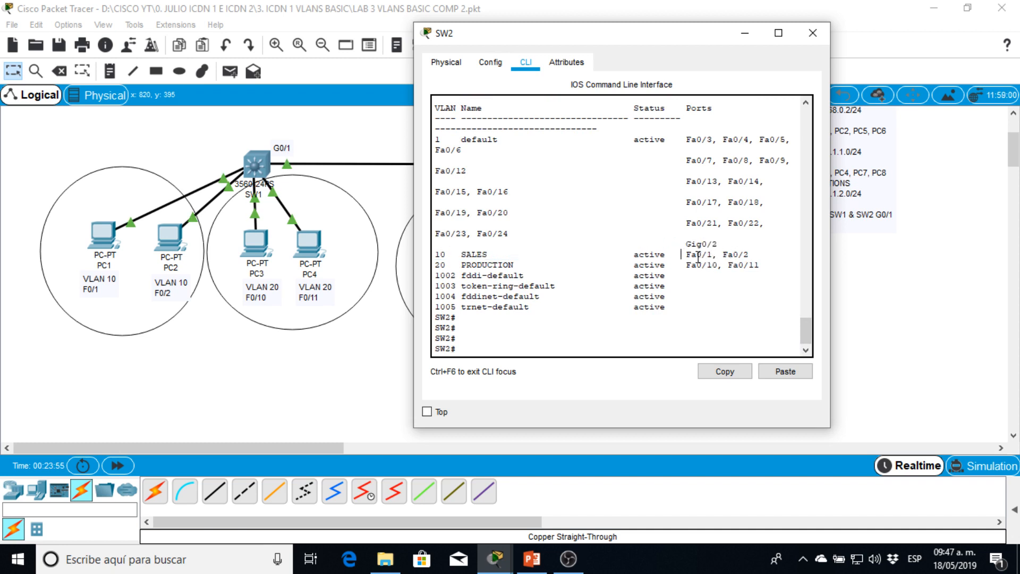
left_click_drag(437, 255, 762, 258)
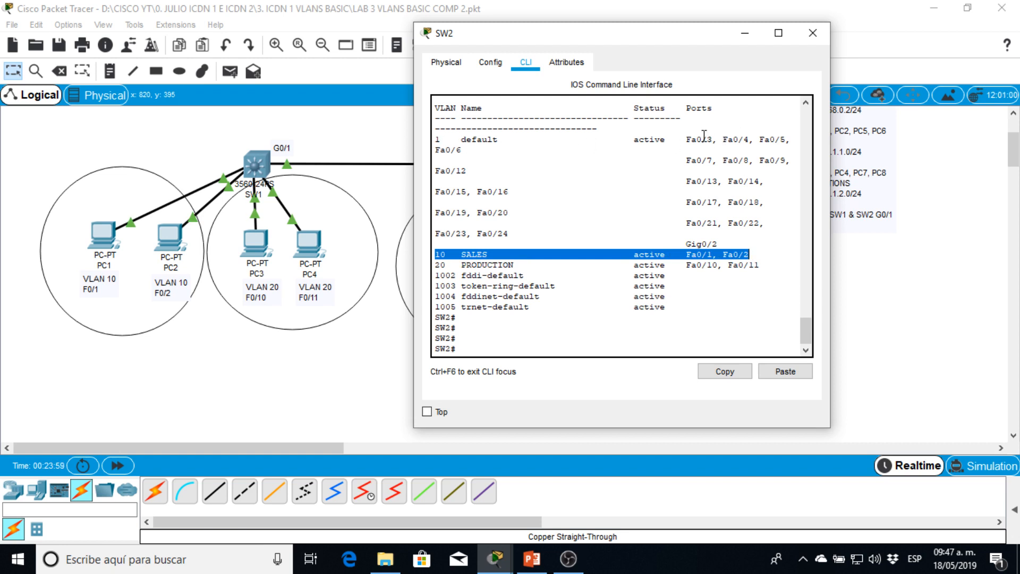
left_click(732, 255)
left_click_drag(750, 255, 431, 257)
left_click_drag(686, 266, 755, 269)
left_click(768, 264)
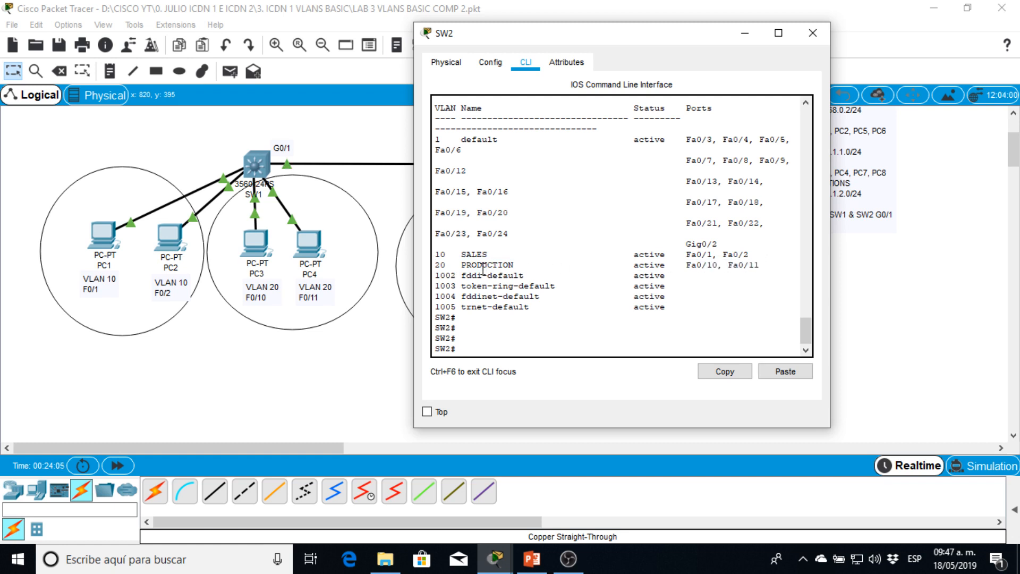
left_click_drag(483, 268, 504, 272)
triple_click(506, 272)
double_click(584, 256)
left_click_drag(585, 38, 615, 36)
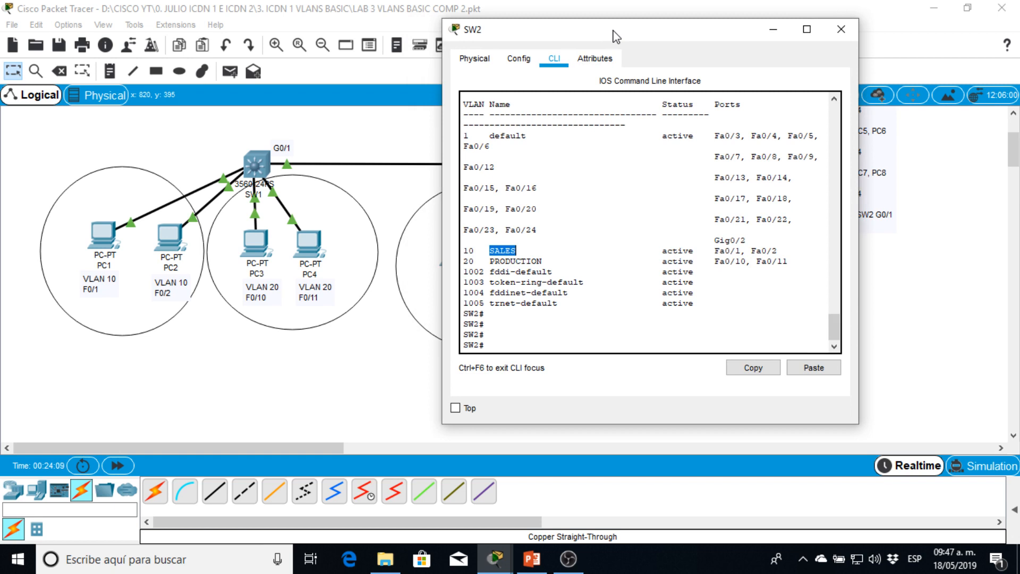
- Display SW2's running configuration and check the access VLAN settings of FastEthernet0/1 and FastEthernet0/2
key("Return")
key("Return")
key("Return")
key("Return")
type("sh run")
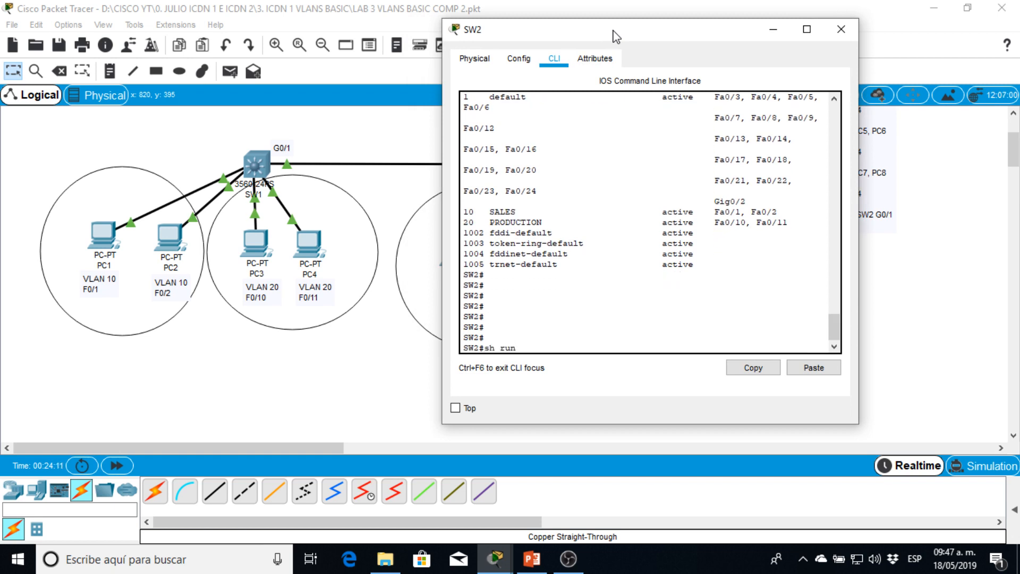
key("Return")
key("Return")
key("Return")
key("Return")
key("Return")
key("Return")
key("Return")
key("Return")
key("Return")
key("Return")
key("Return")
key("Return")
key("Return")
key("Return")
key("Return")
key("Return")
key("Return")
key("Return")
key("Return")
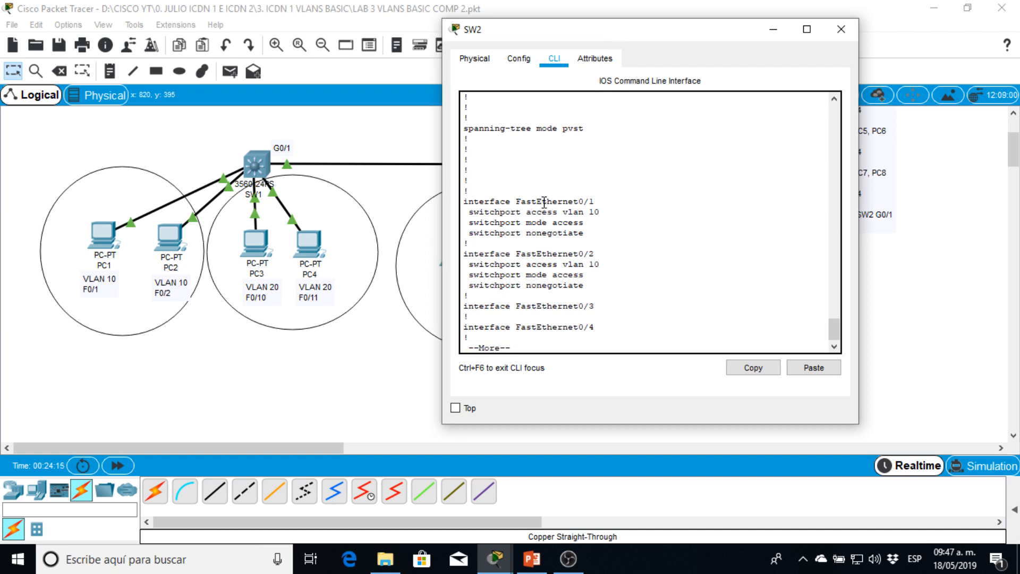
left_click_drag(543, 202, 461, 241)
left_click_drag(599, 253, 575, 264)
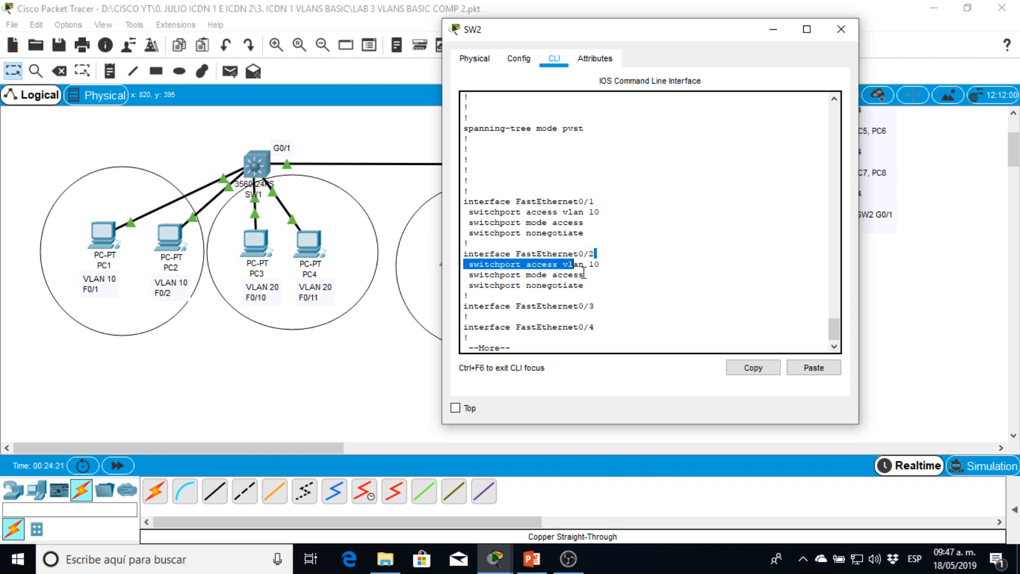
left_click(585, 273)
- Check the access VLAN settings of FastEthernet0/10 and FastEthernet0/11 in SW2's running configuration
key("Return")
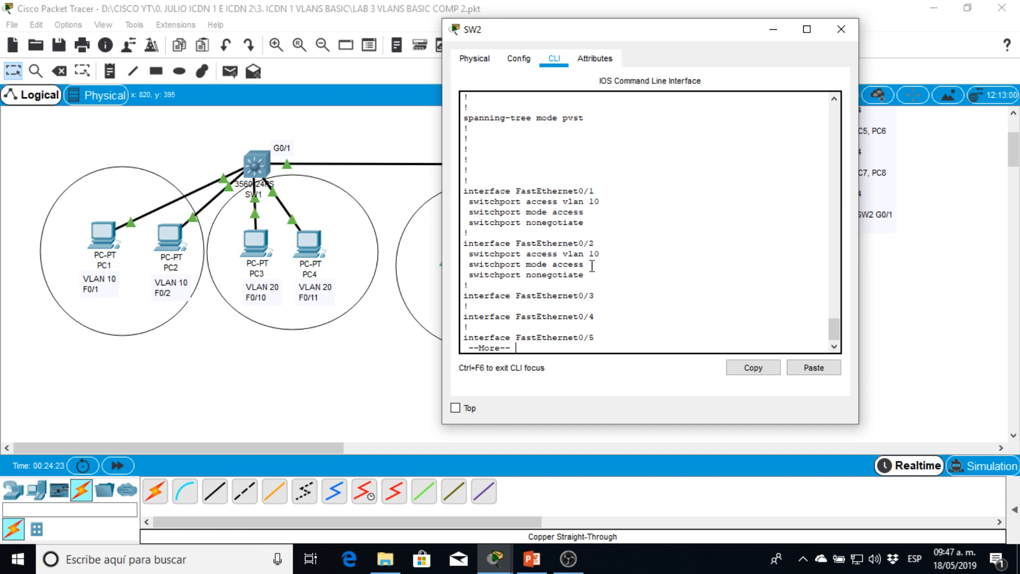
key("Return")
key("Return")
key("Return")
key("Return")
key("Return")
key("Return")
key("Return")
key("Return")
key("Return")
key("Return")
key("Return")
key("Return")
key("Return")
key("Return")
key("Return")
key("Return")
key("Return")
key("Return")
key("Return")
key("Return")
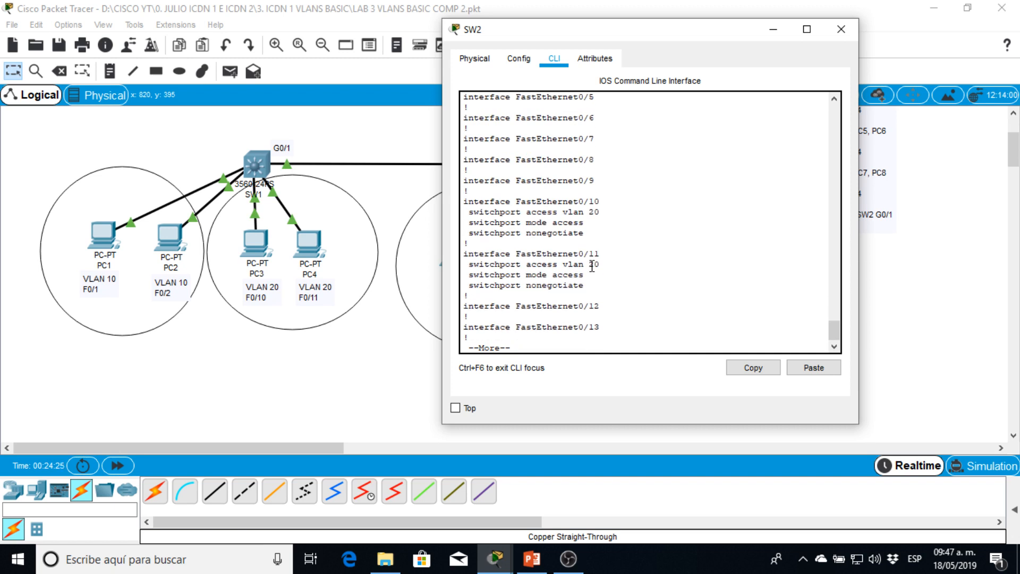
left_click_drag(601, 201, 563, 262)
left_click(553, 269)
- Check the GigabitEthernet0/1 trunk settings and the Vlan1 address in SW2's running configuration
key("Return")
key("Return")
key("Return")
key("Return")
key("Return")
key("Return")
key("Return")
key("Return")
key("Return")
key("Return")
key("Return")
key("Return")
key("Return")
key("Return")
key("Return")
key("Return")
key("Return")
key("Return")
key("Return")
key("Return")
key("Return")
key("Return")
key("Return")
key("Return")
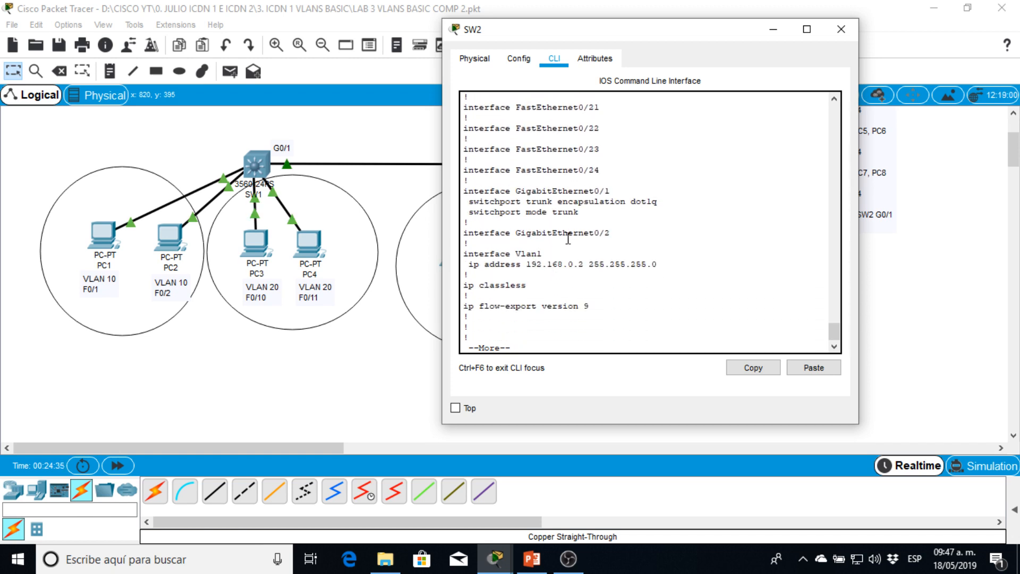
left_click_drag(469, 193, 629, 201)
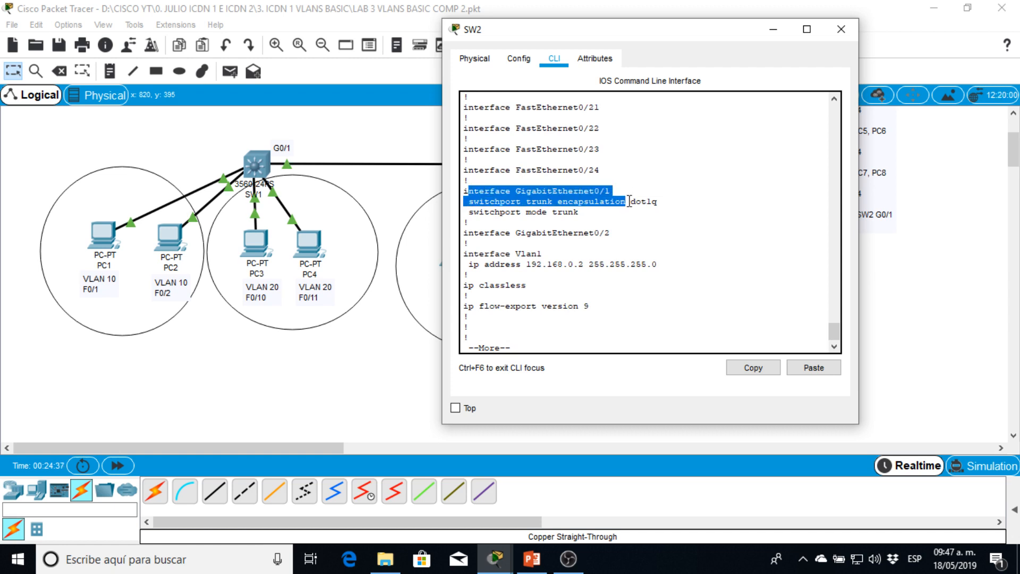
left_click(611, 202)
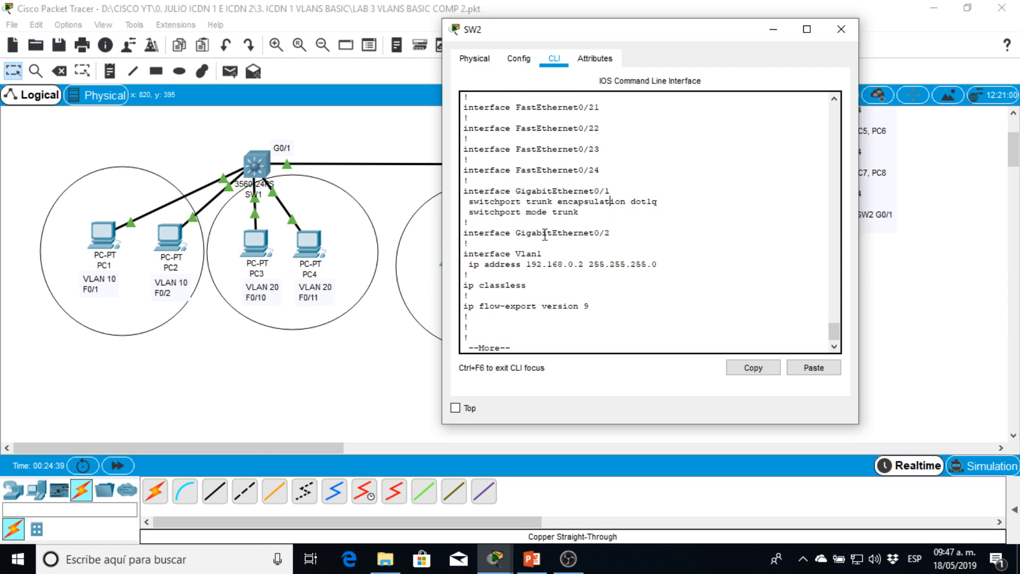
left_click_drag(465, 243, 676, 266)
left_click_drag(661, 202, 457, 191)
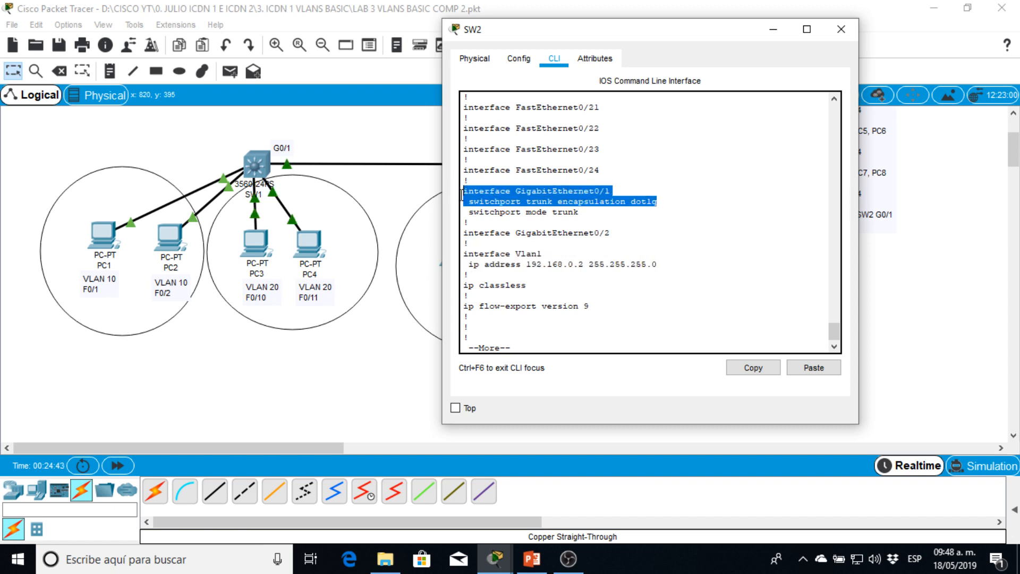
- Read the rest of SW2's running configuration to its end and close the switch's window
key("Return")
key("Return")
key("Return")
key("Return")
key("Return")
key("Return")
key("Return")
key("Return")
key("Return")
key("Return")
key("Return")
key("Return")
key("Return")
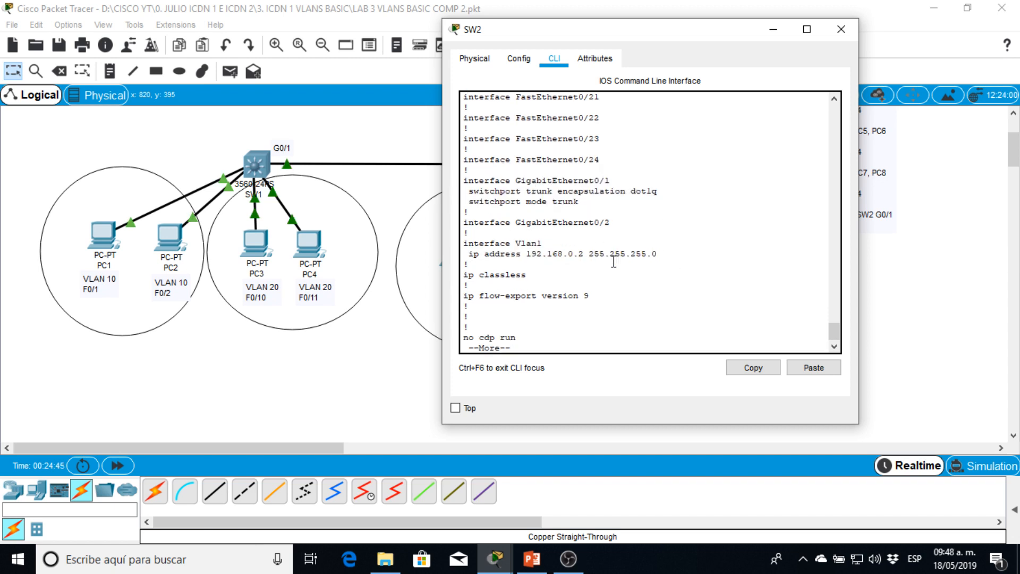
key("Return")
key("Return")
key("Return")
key("Return")
key("Return")
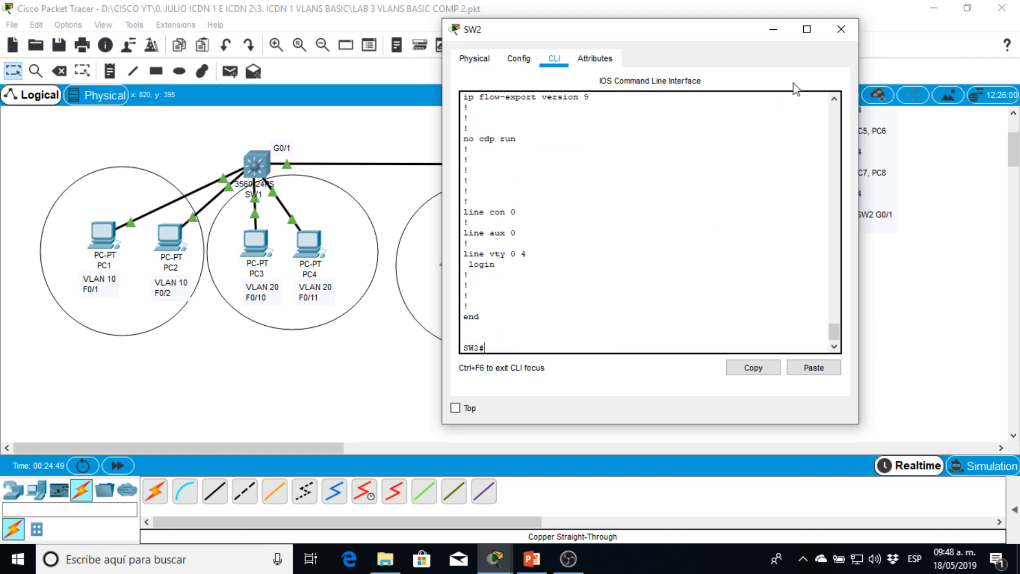
left_click(839, 28)
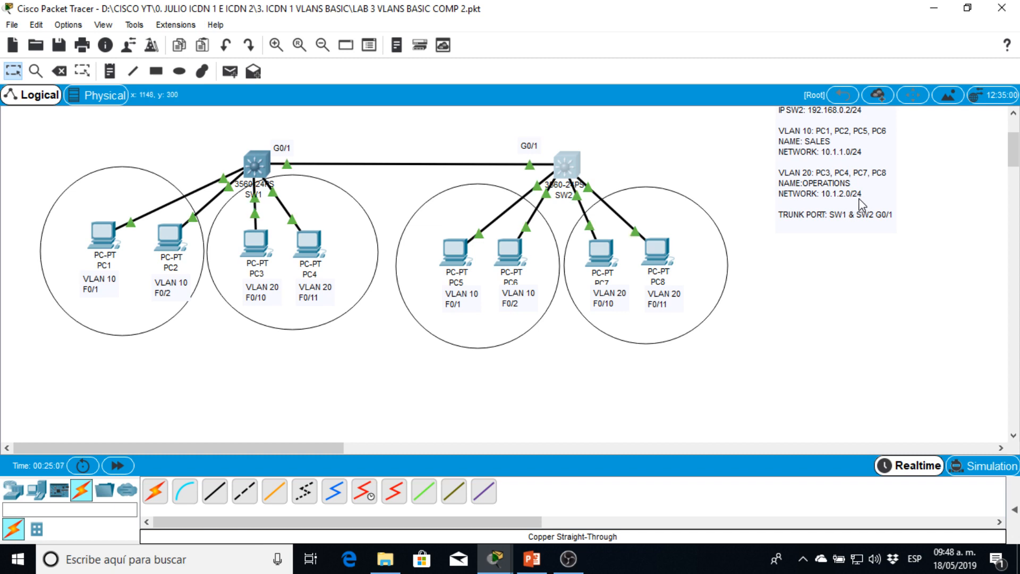
- Give PC1 the static IP address 10.1.1.1 with subnet mask 255.255.255.0 and close its window
left_click(109, 237)
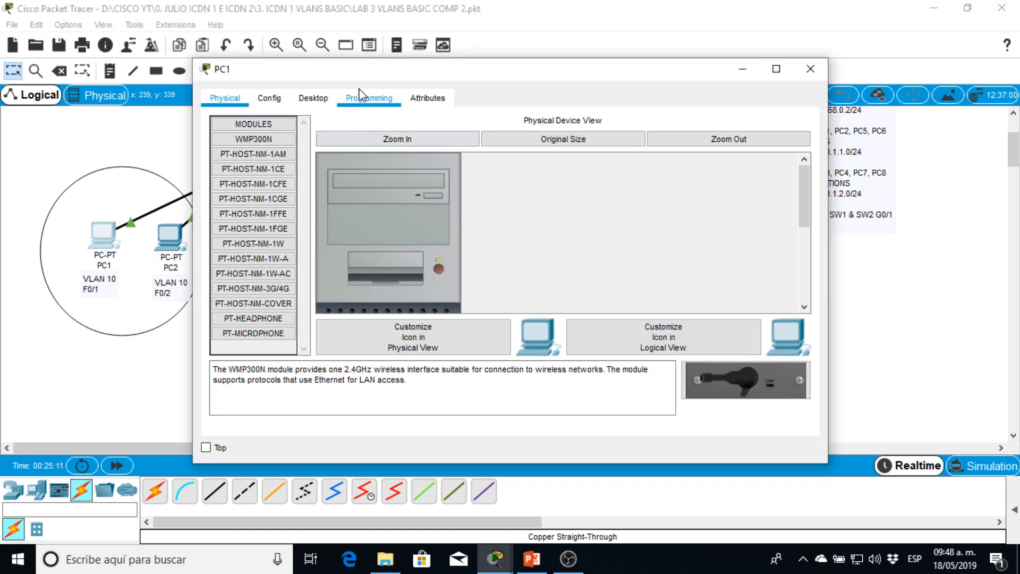
left_click_drag(380, 74, 322, 123)
left_click(518, 172)
left_click(209, 212)
left_click(391, 195)
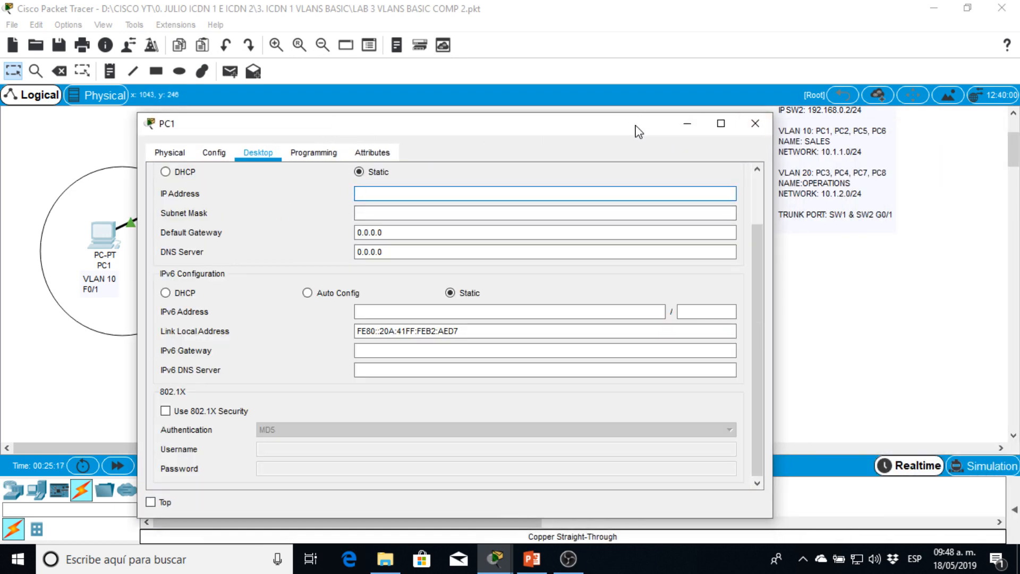
left_click_drag(636, 126, 549, 97)
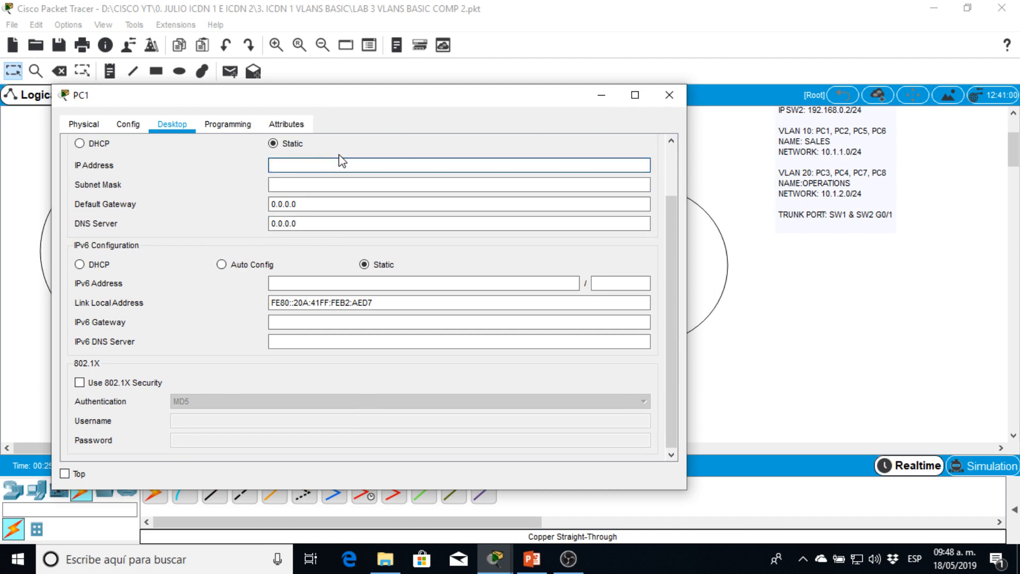
type("10.1.1.1")
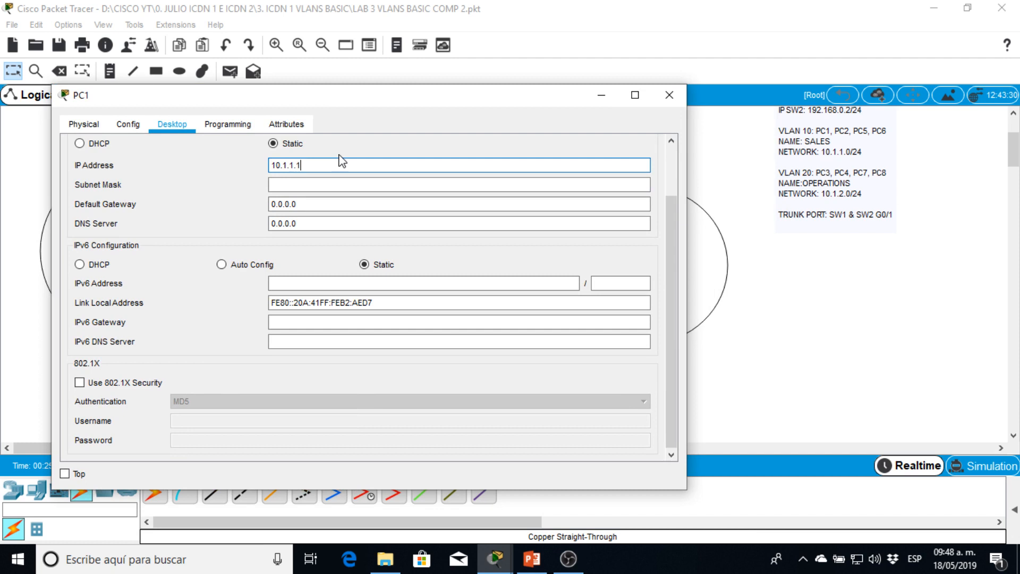
key("Tab")
type("25")
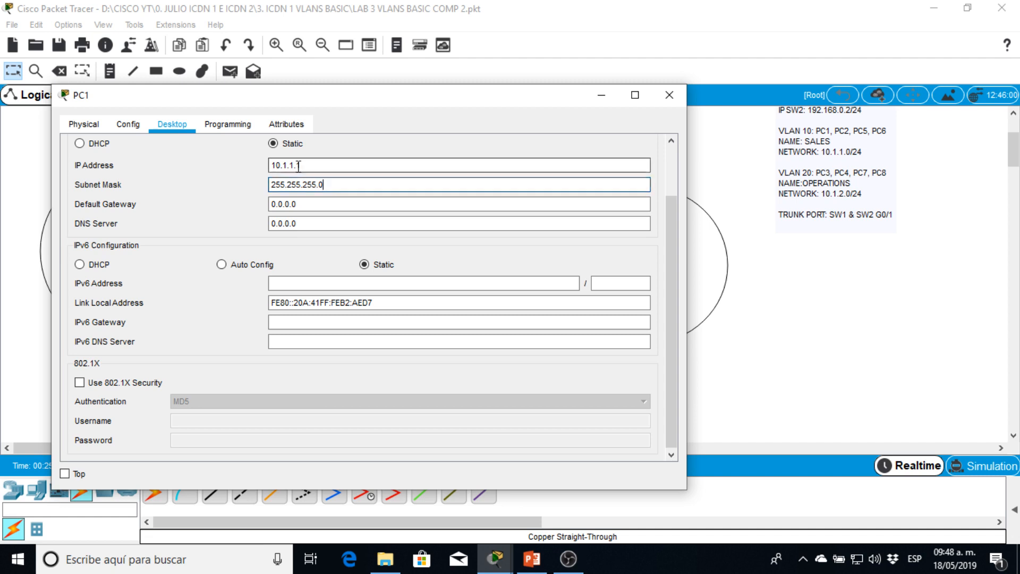
left_click_drag(341, 185, 262, 189)
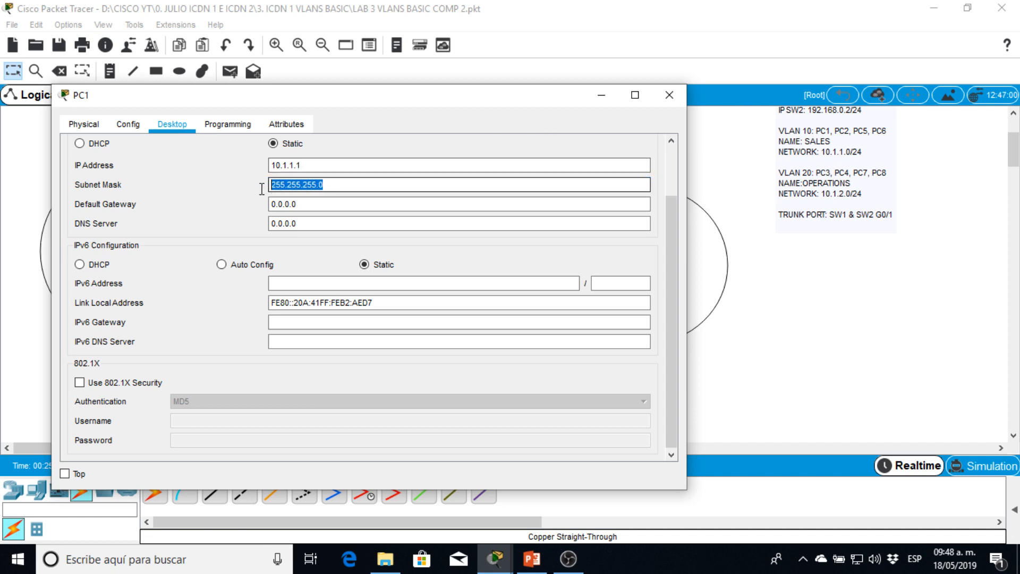
left_click(669, 95)
- Set PC2's static IP address to 10.1.1.2
left_click(168, 254)
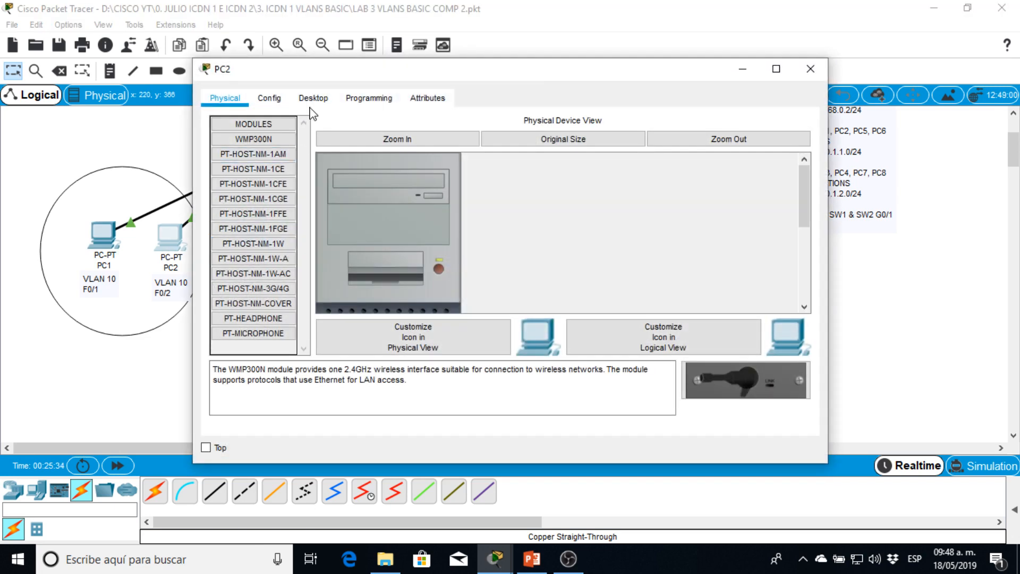
left_click(313, 98)
left_click(273, 155)
left_click(421, 141)
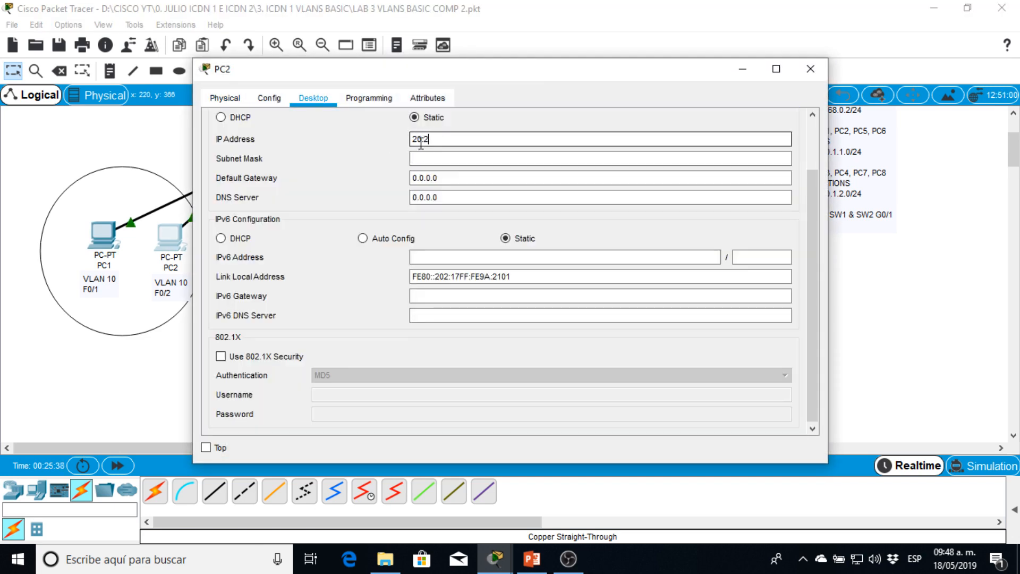
type("20.2")
key("BackSpace")
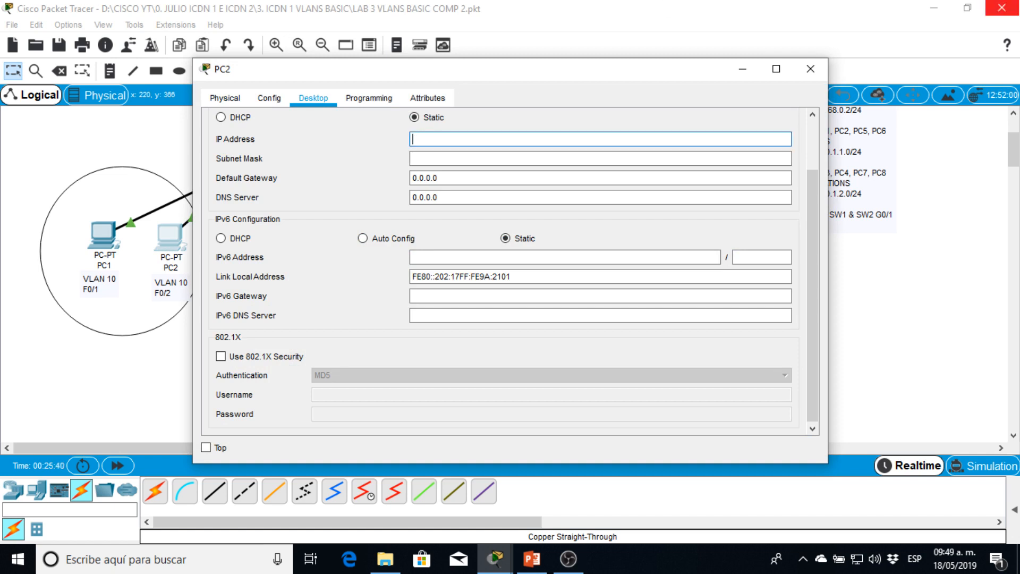
type("10.1.1.2")
- Set PC2's subnet mask to 255.255.255.0 and close its window
key("Tab")
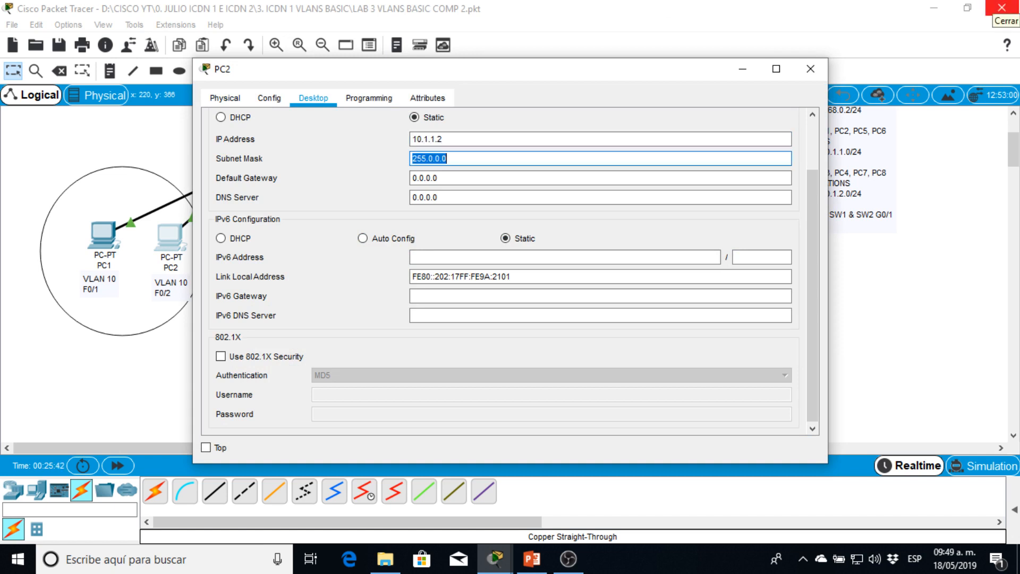
type("255.255.255.0")
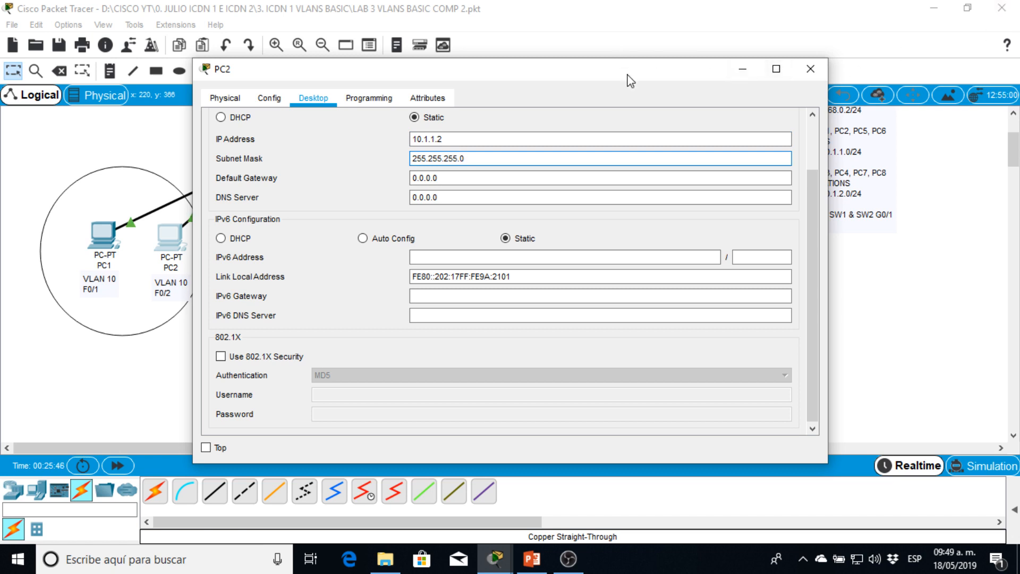
left_click_drag(627, 75, 620, 78)
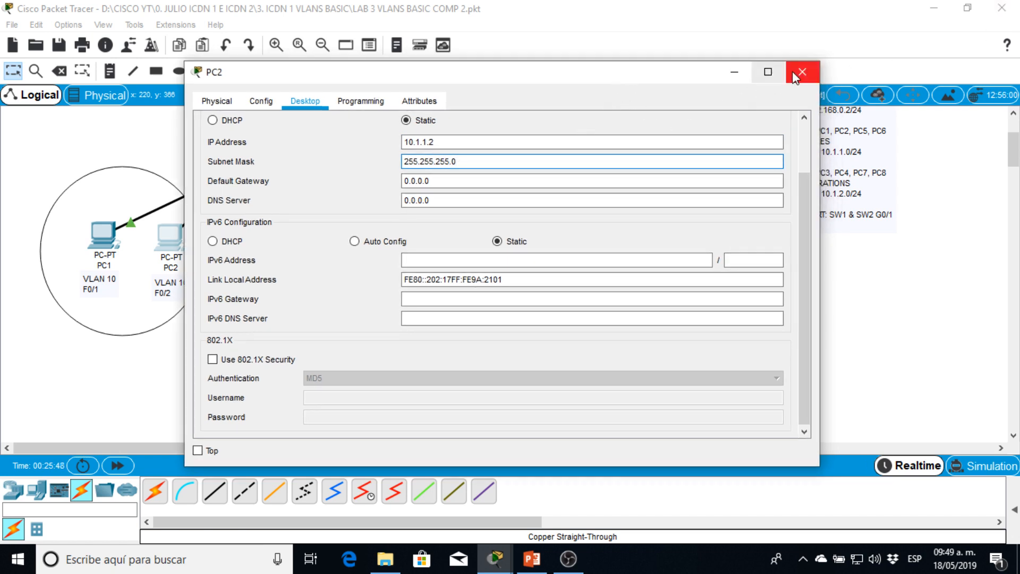
left_click(811, 75)
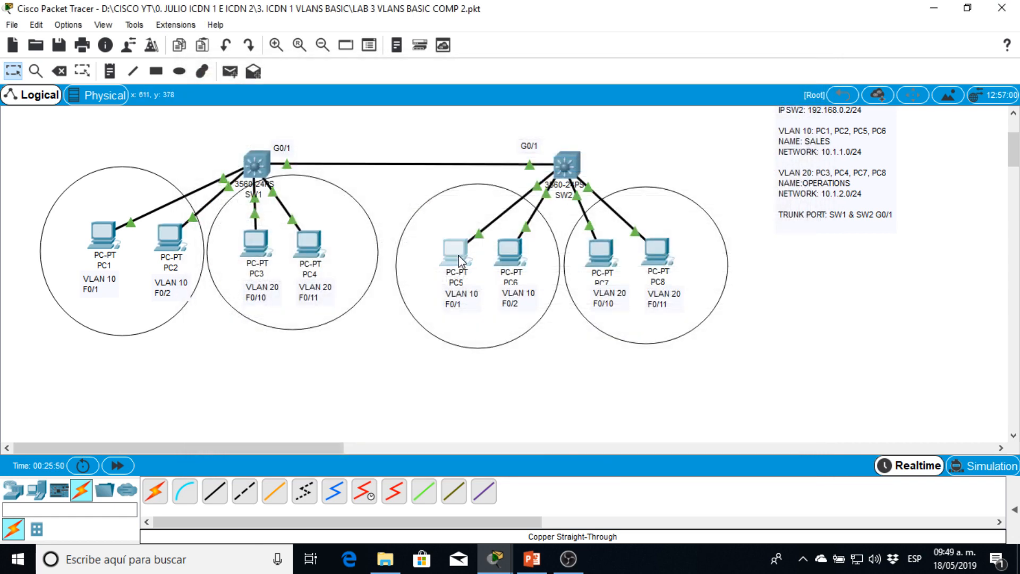
- Give PC5 the static IP address 10.1.1.3 with subnet mask 255.255.255.0 and close its window
left_click(455, 250)
left_click(315, 99)
left_click(287, 157)
left_click(424, 139)
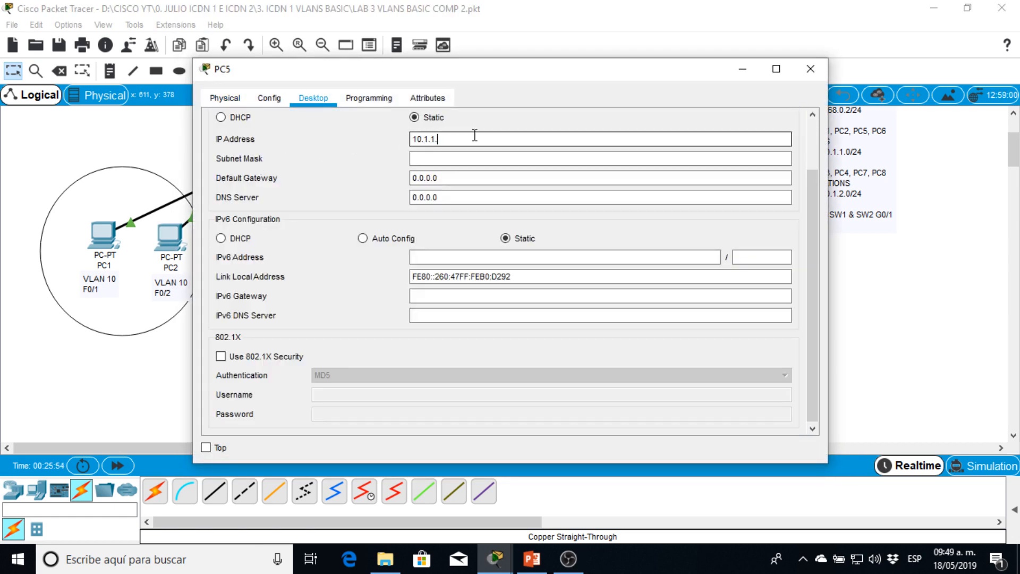
type("10.1.1.3")
key("Tab")
type("2")
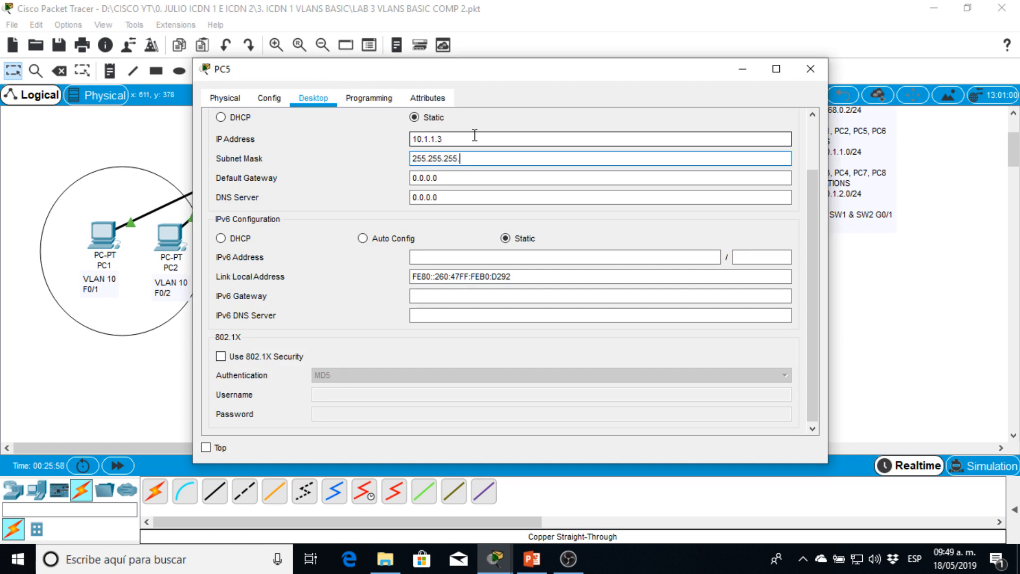
left_click(810, 68)
- Give PC6 the static IP address 10.1.1.4 with subnet mask 255.255.255.0 and close its window
left_click(513, 252)
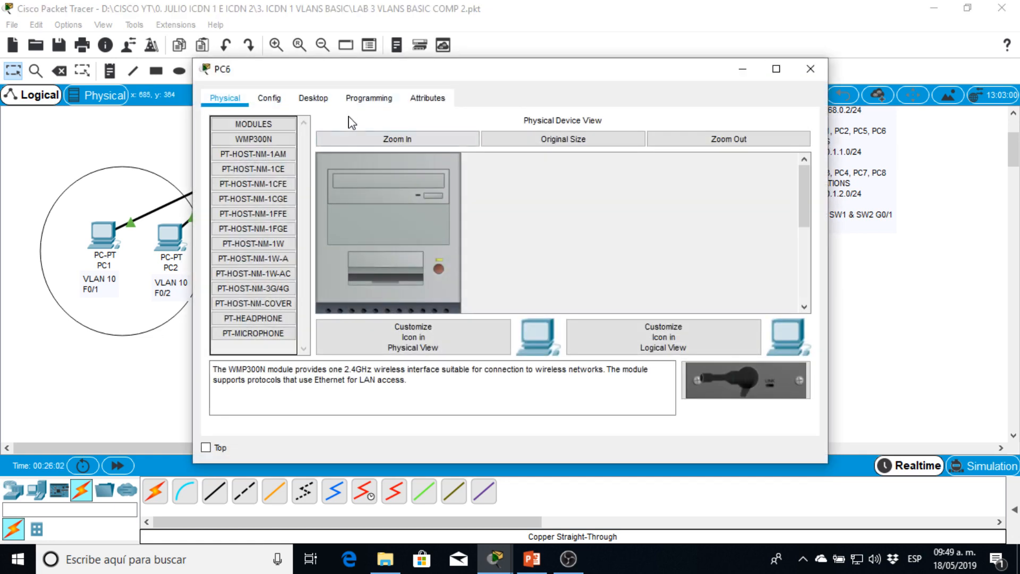
left_click(330, 100)
left_click(266, 148)
left_click(469, 140)
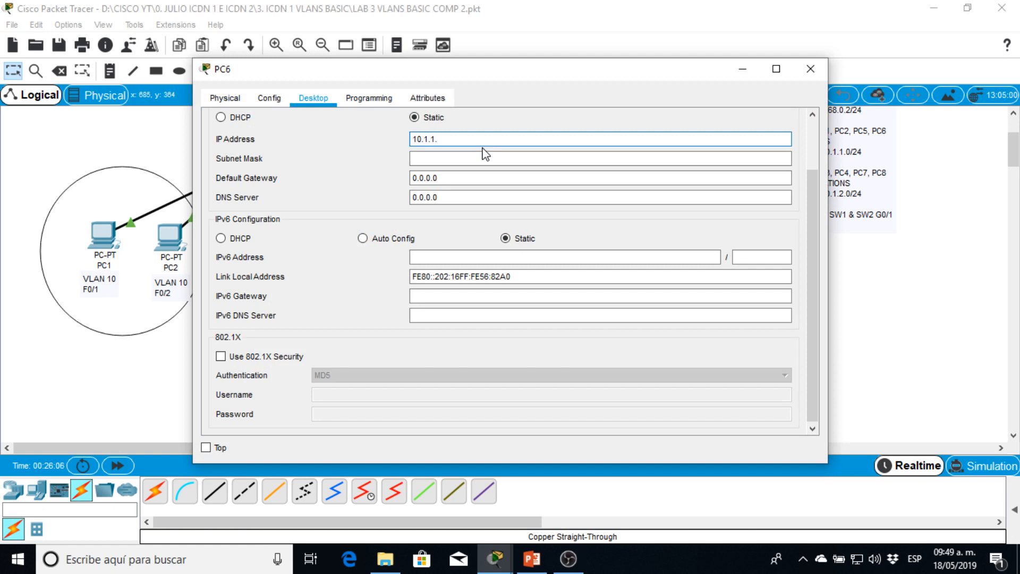
key("Tab")
type("2")
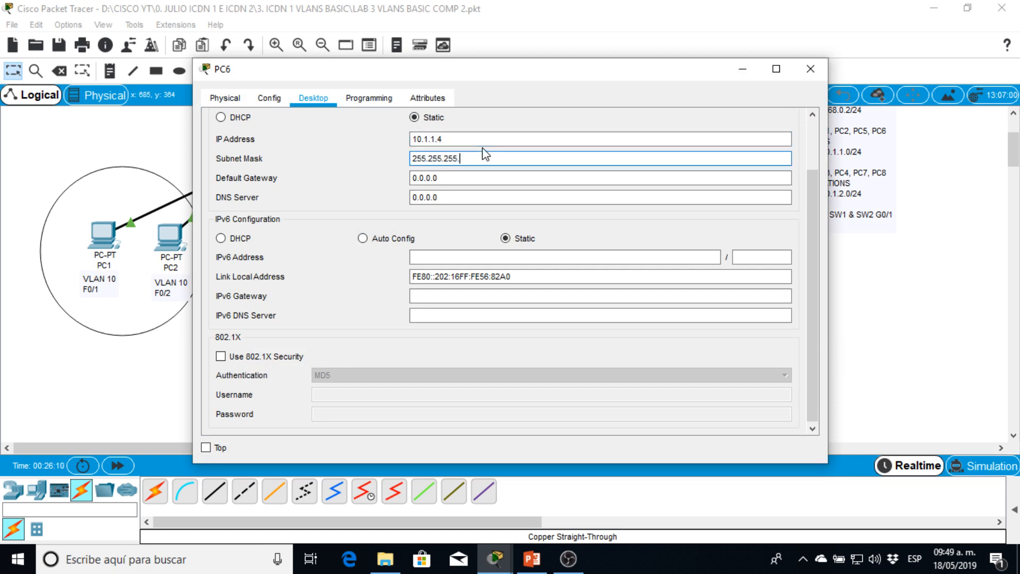
left_click_drag(663, 68, 589, 78)
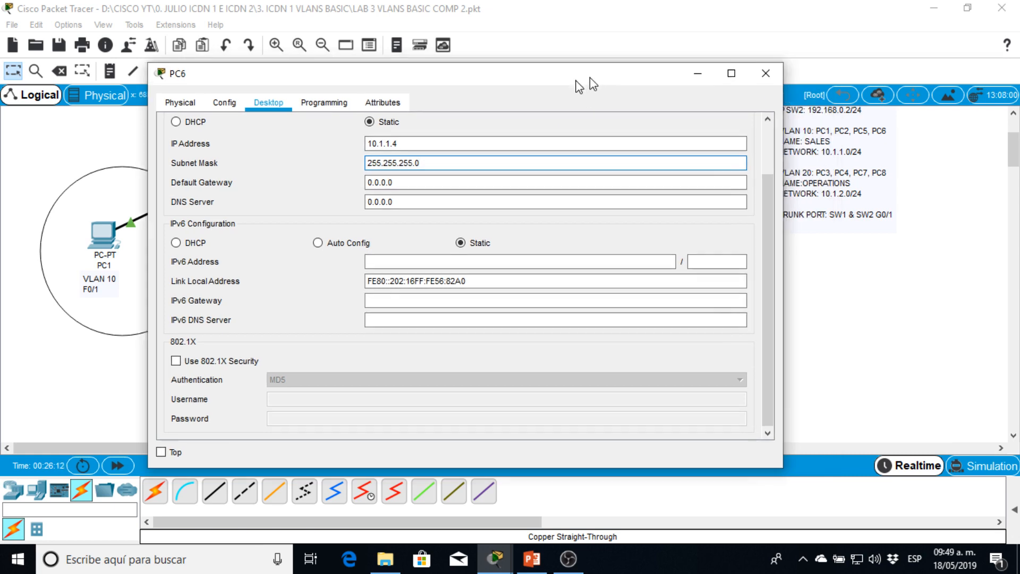
left_click(735, 79)
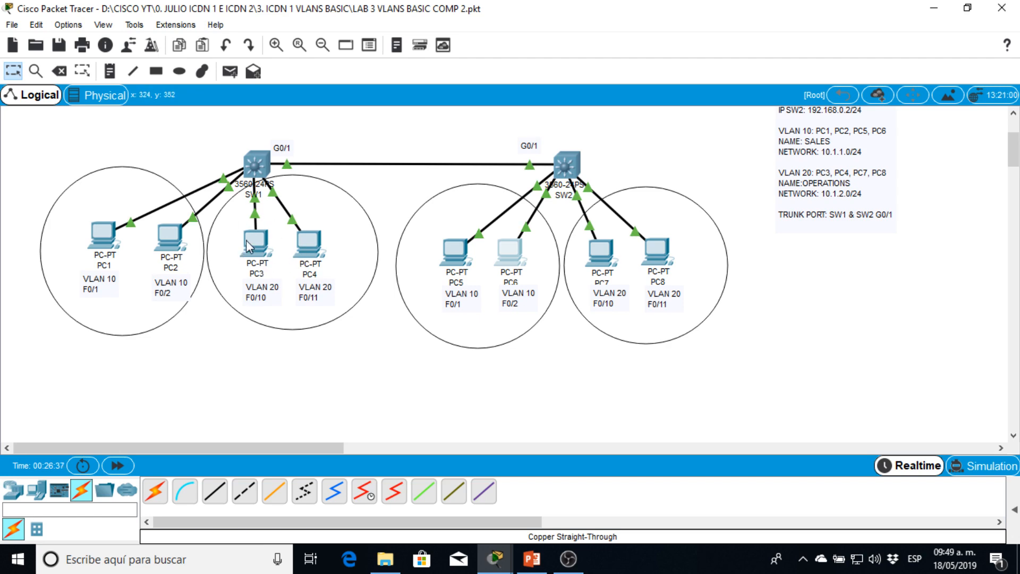
- Give PC3 the static IP address 10.1.2.1 with subnet mask 255.255.255.0 and close its window
left_click(176, 249)
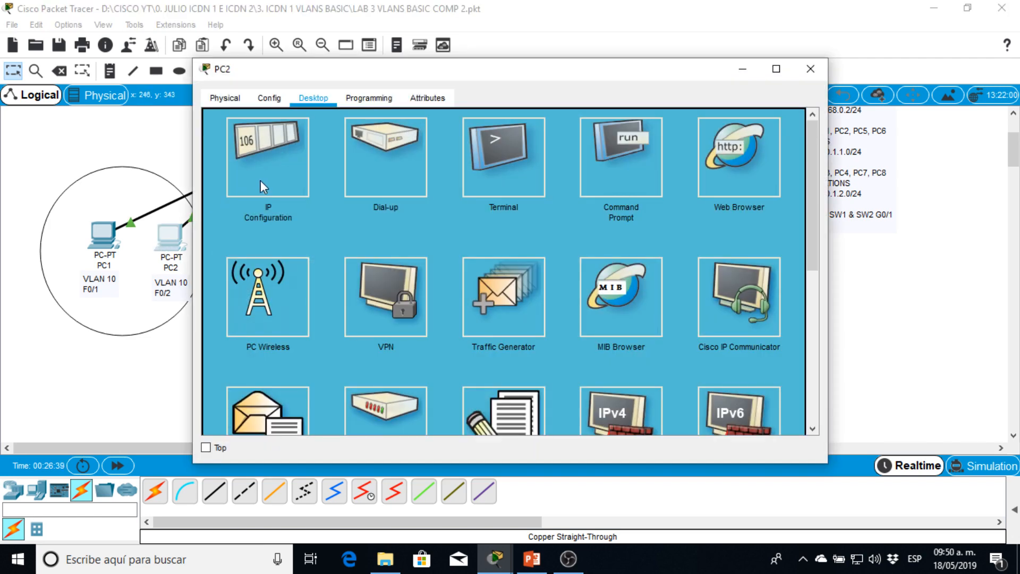
left_click(810, 69)
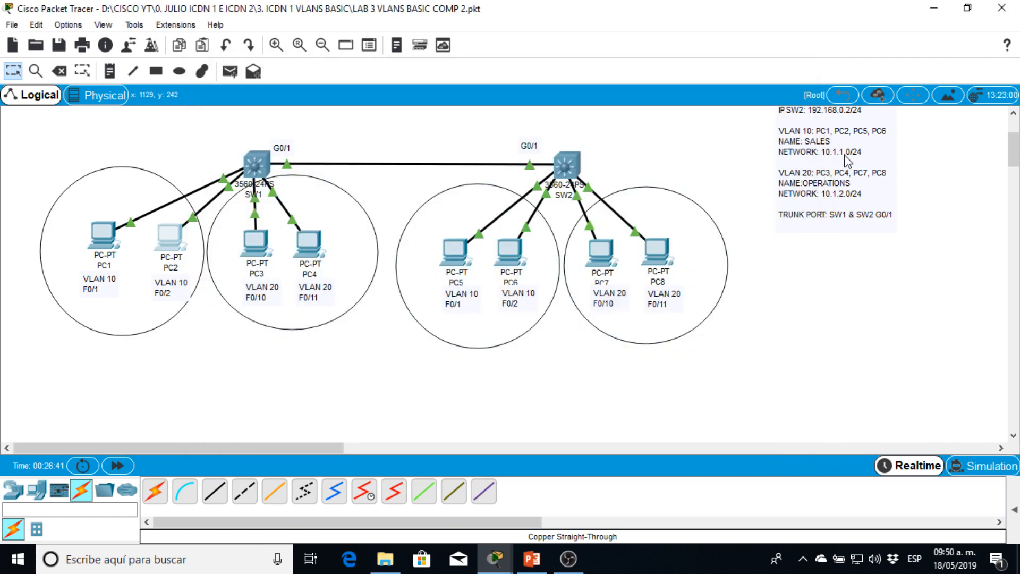
left_click(256, 242)
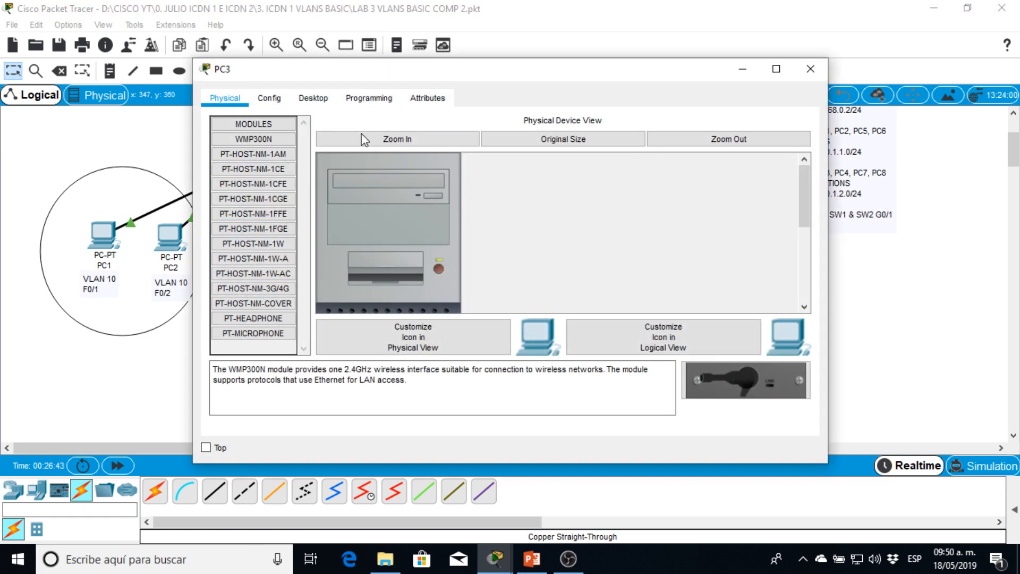
left_click(314, 98)
left_click(282, 156)
left_click(425, 139)
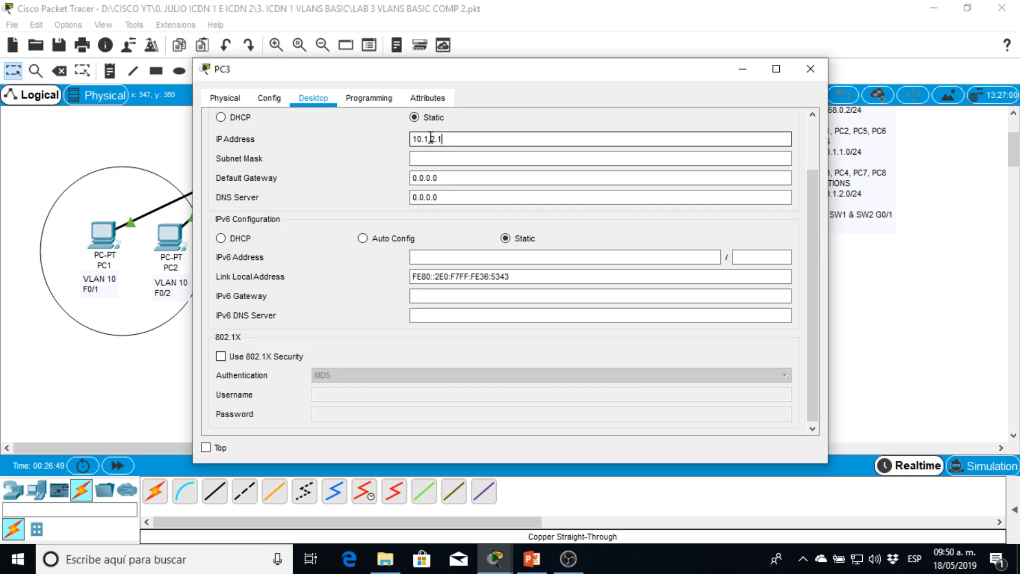
type("10.1.2.1")
key("Tab")
type("255")
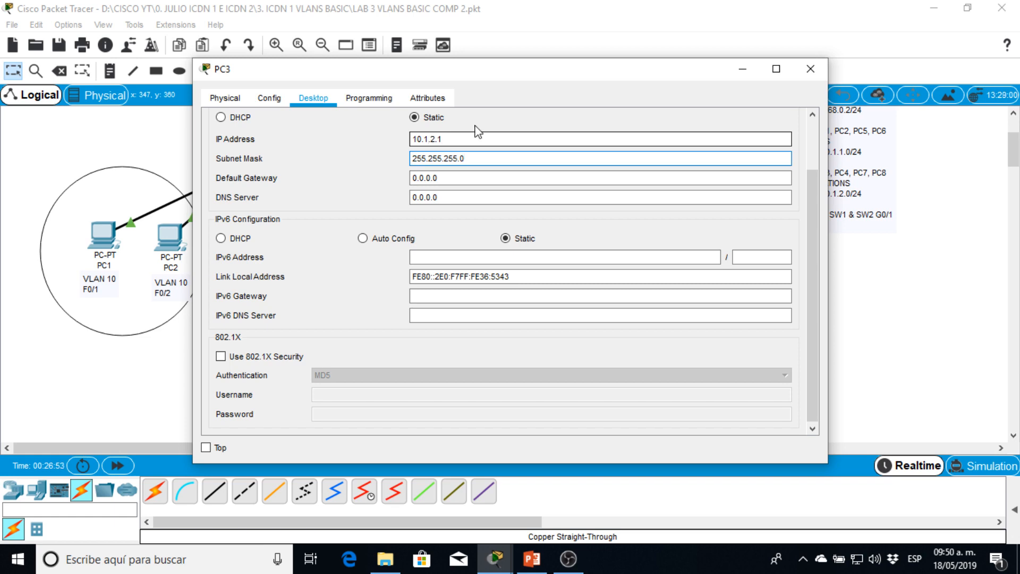
left_click(811, 69)
- Give PC4 the static IP address 10.1.2.2 with subnet mask 255.255.255.0 and close its window
left_click(308, 243)
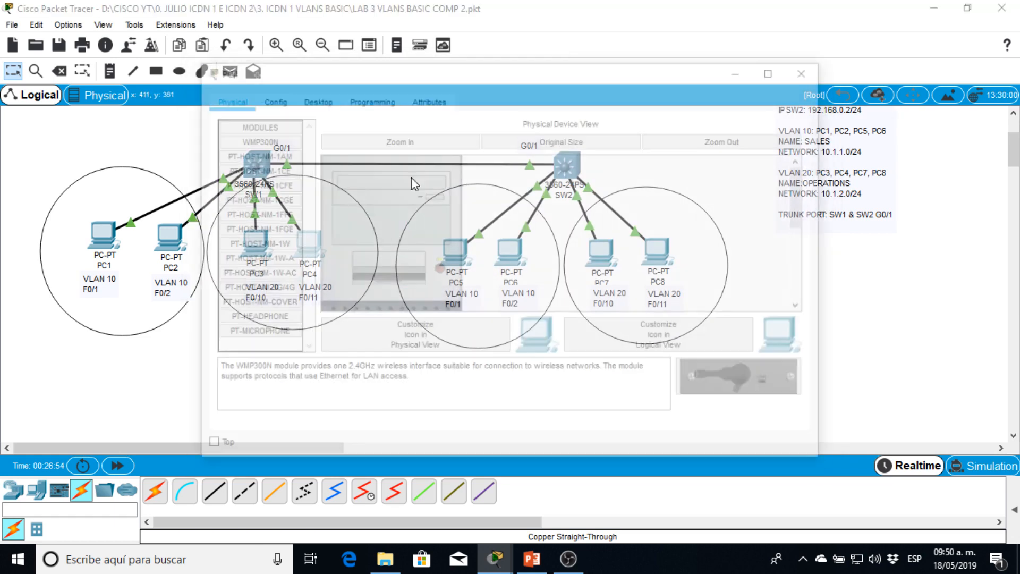
left_click(313, 97)
left_click(268, 148)
left_click(432, 139)
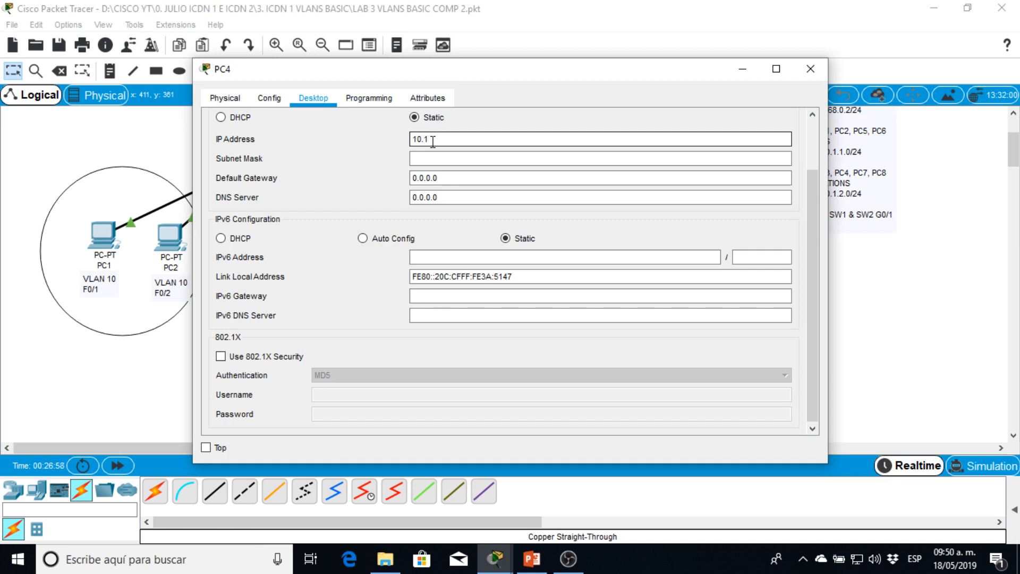
type("10.1.2.2")
key("Tab")
type("25")
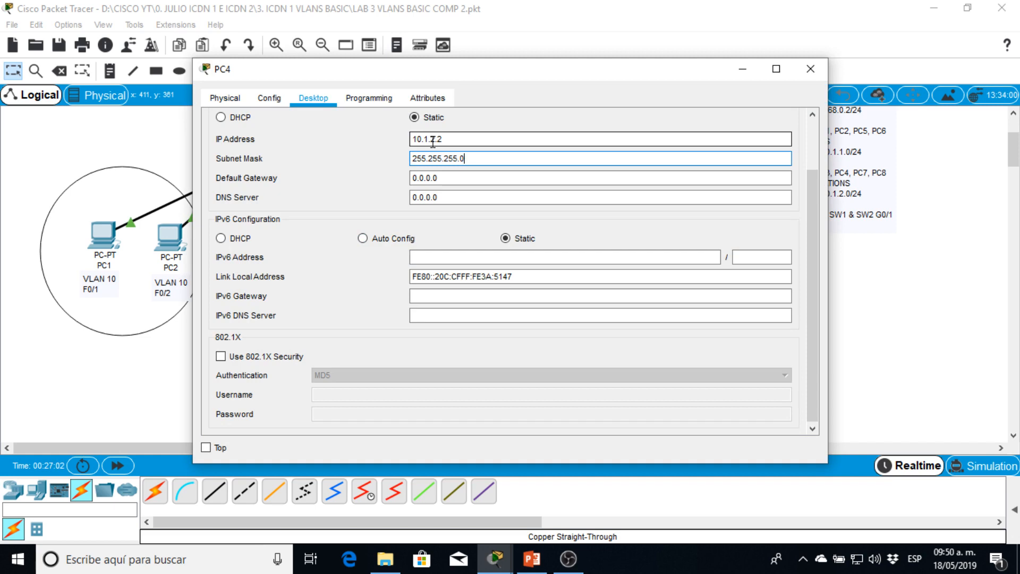
left_click(810, 69)
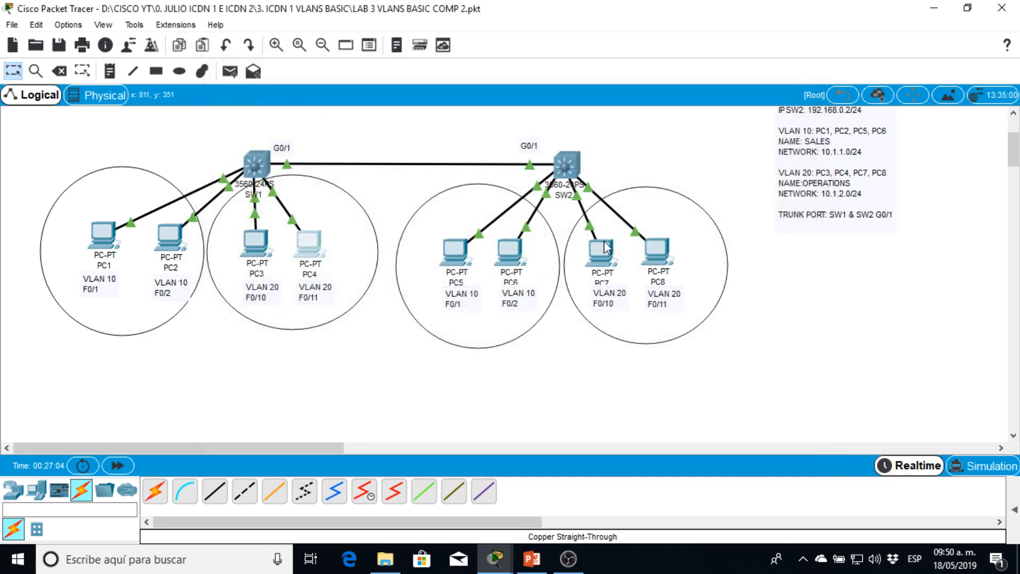
- Give PC7 the static IP address 10.1.2.3 with the subnet mask of VLAN 20's /24 network and close its window
left_click(598, 259)
left_click(313, 97)
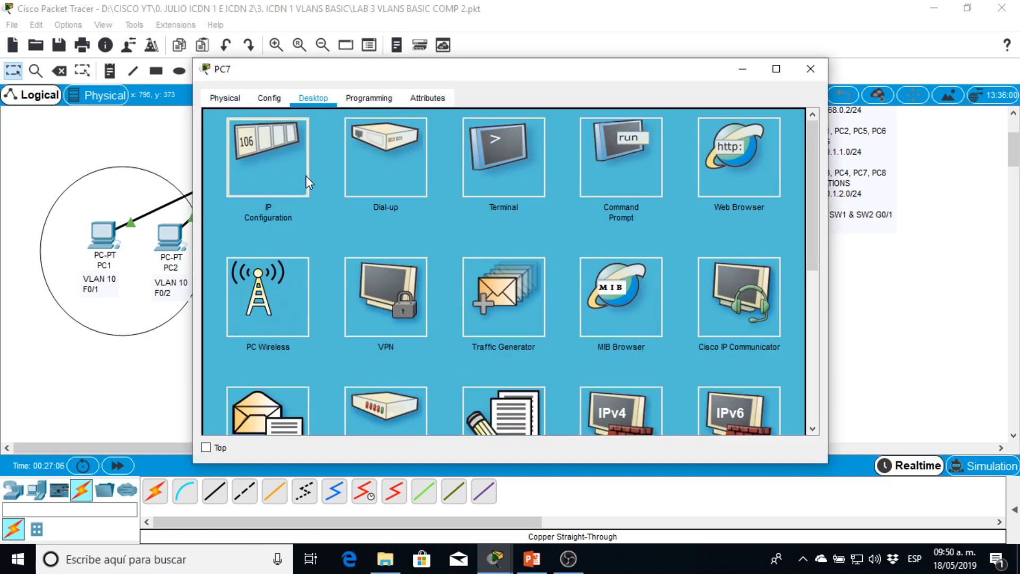
left_click(266, 159)
left_click(440, 141)
type("10.1.")
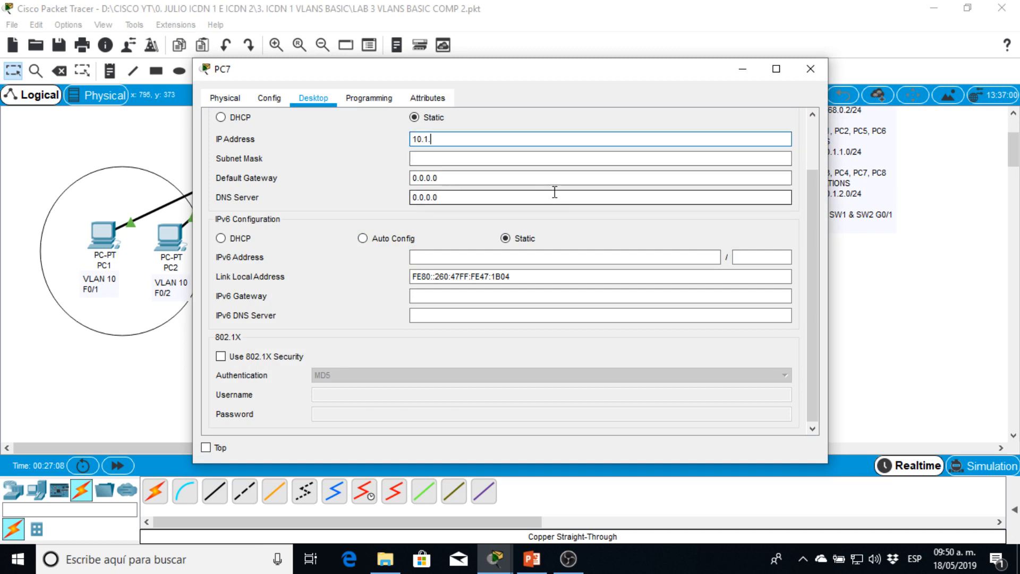
type("2.3")
key("Tab")
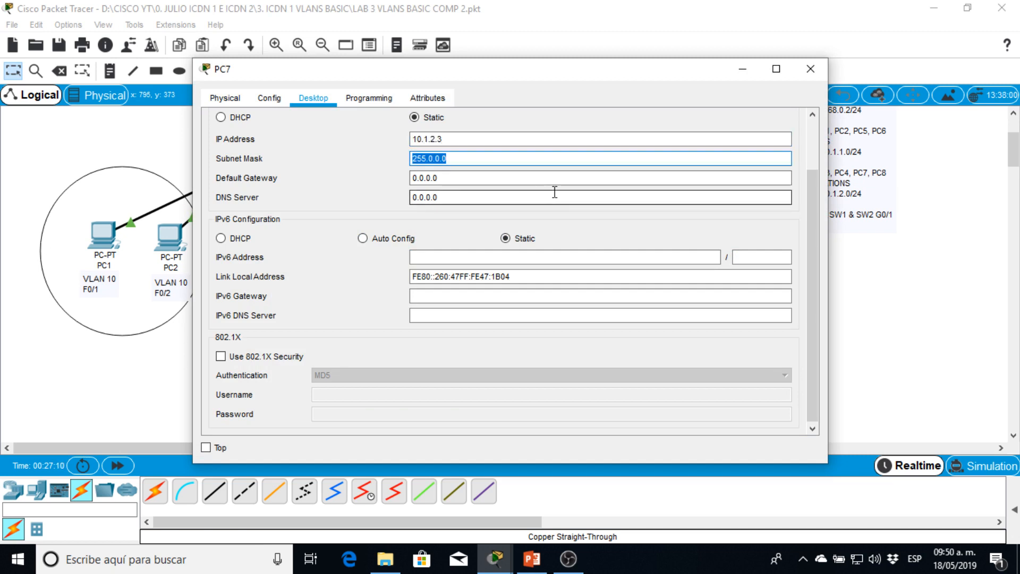
type("255.255.")
left_click(810, 69)
- Give PC8 the static IP address 10.1.2.4 with subnet mask 255.255.255.0 and close its window
left_click(647, 268)
left_click(656, 248)
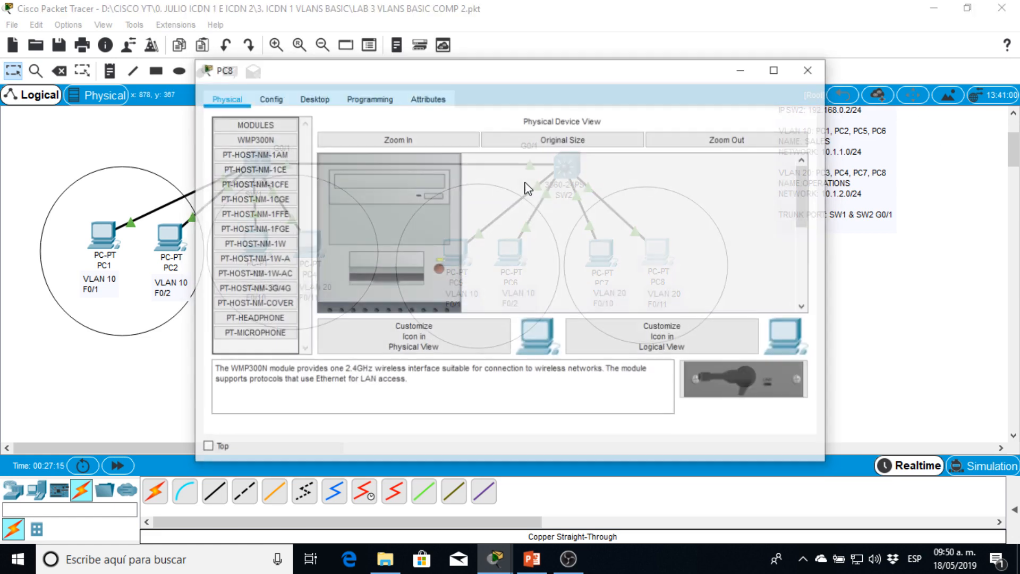
left_click(312, 99)
left_click(323, 145)
left_click(424, 139)
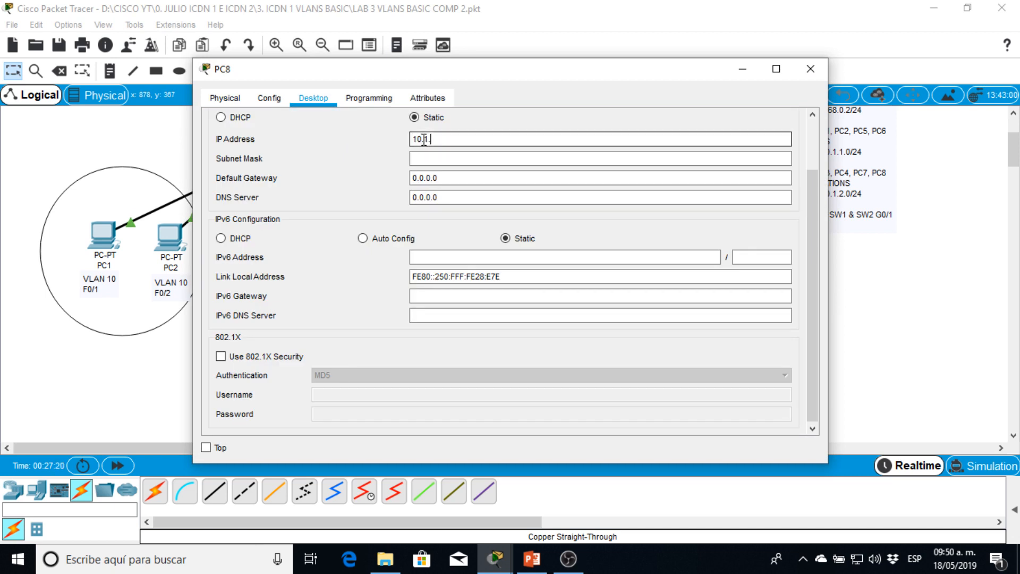
key("Tab")
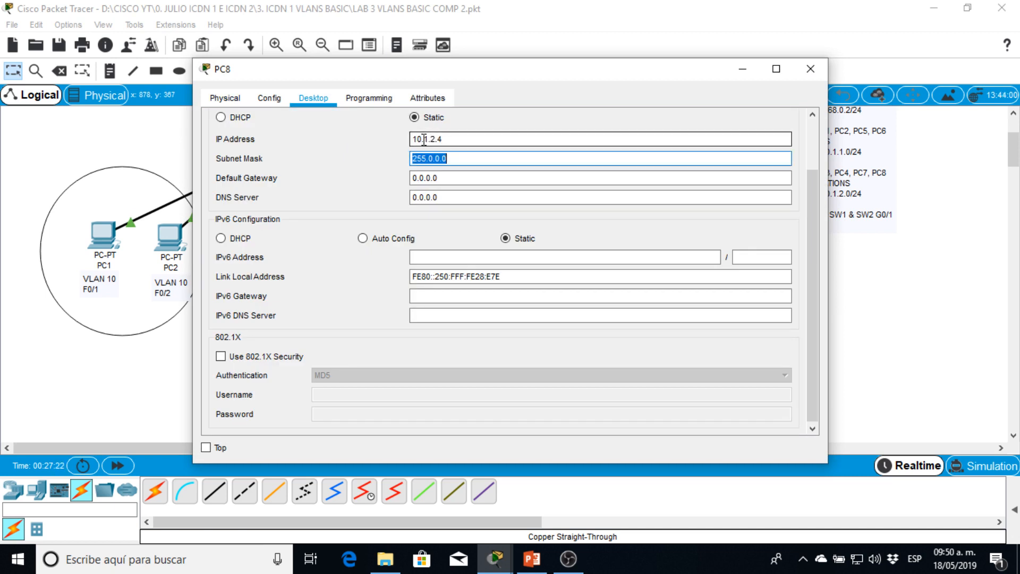
type("255.255.")
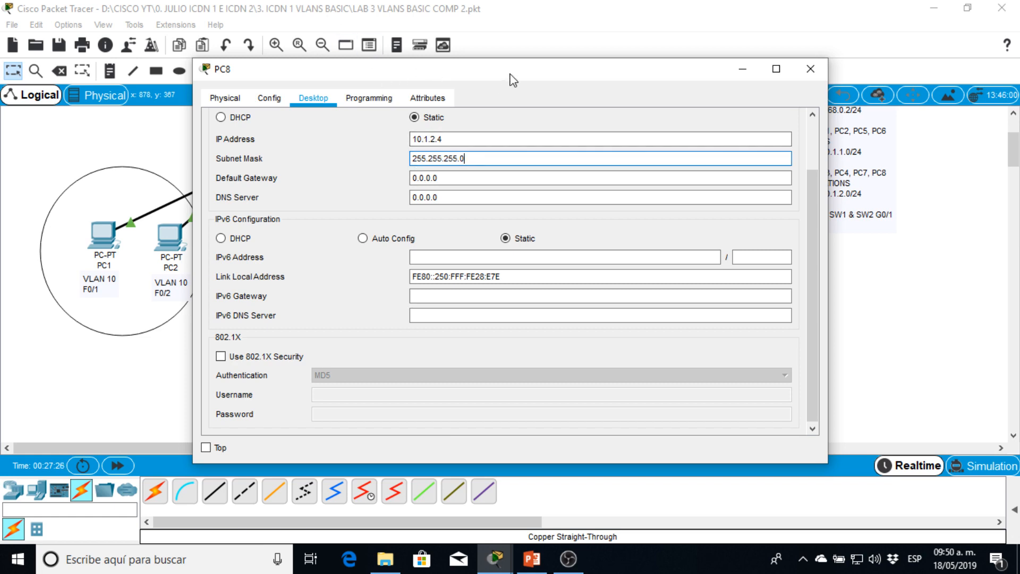
left_click_drag(543, 78, 512, 86)
left_click(768, 84)
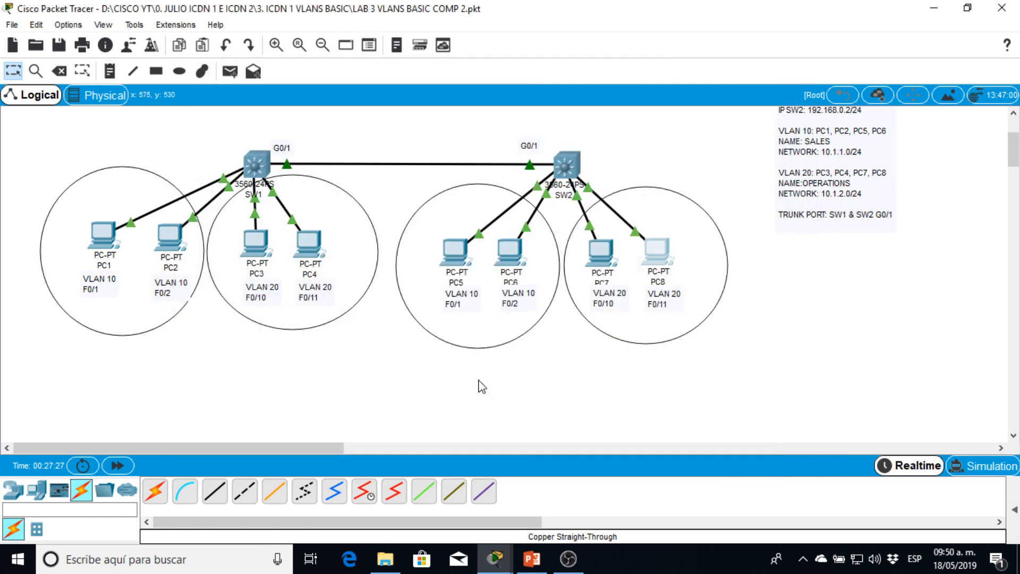
- Test connectivity from PC1 to PC2 by pinging 10.1.1.2 in PC1's Command Prompt
left_click(103, 235)
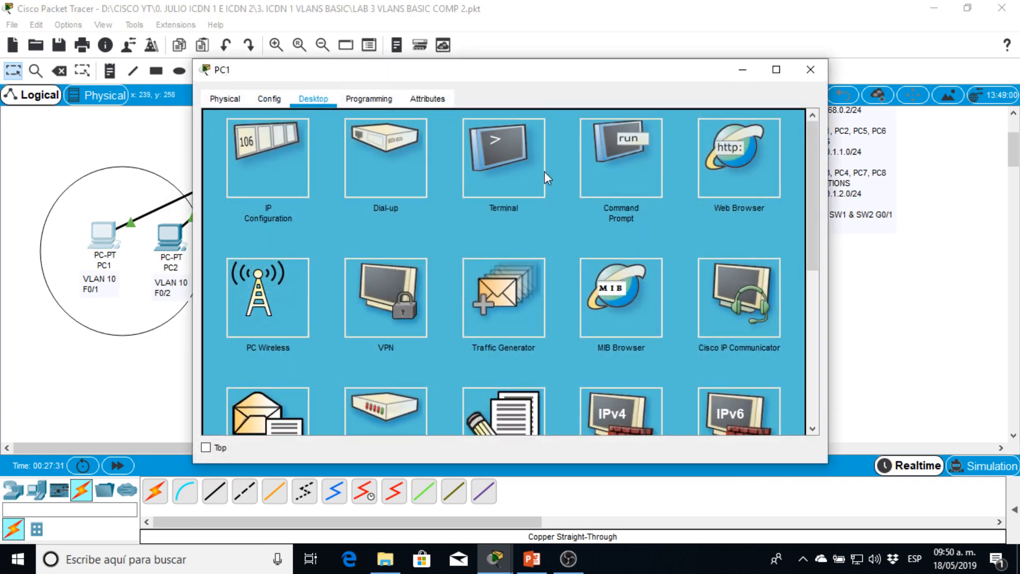
left_click(600, 154)
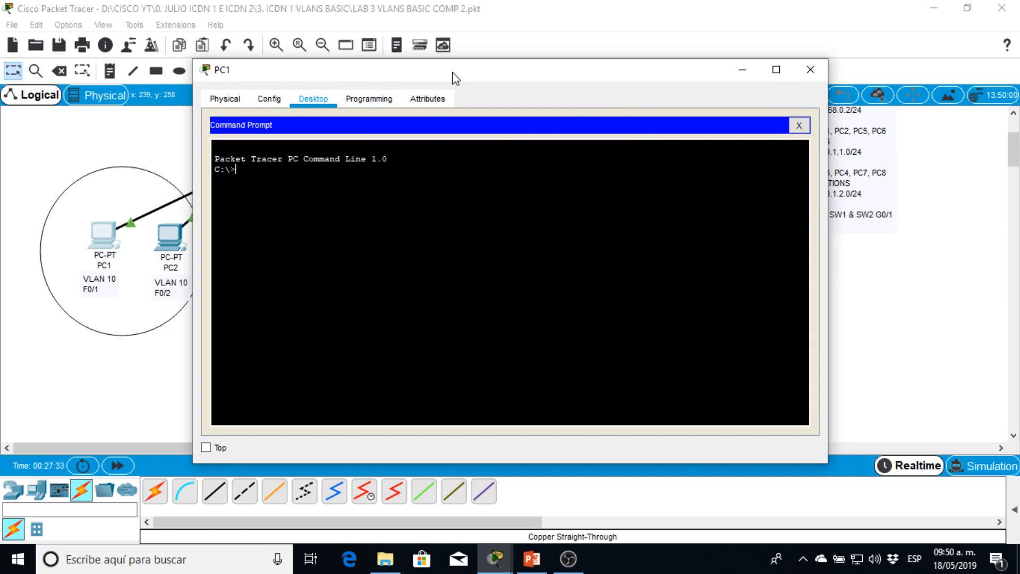
left_click_drag(455, 78, 713, 118)
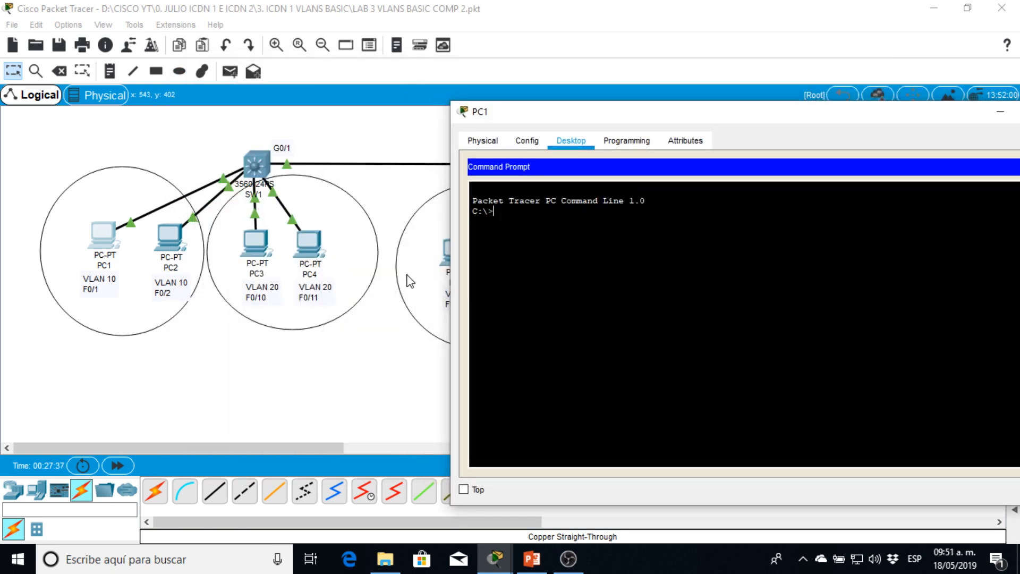
type("g 10.1.1.2")
key("Return")
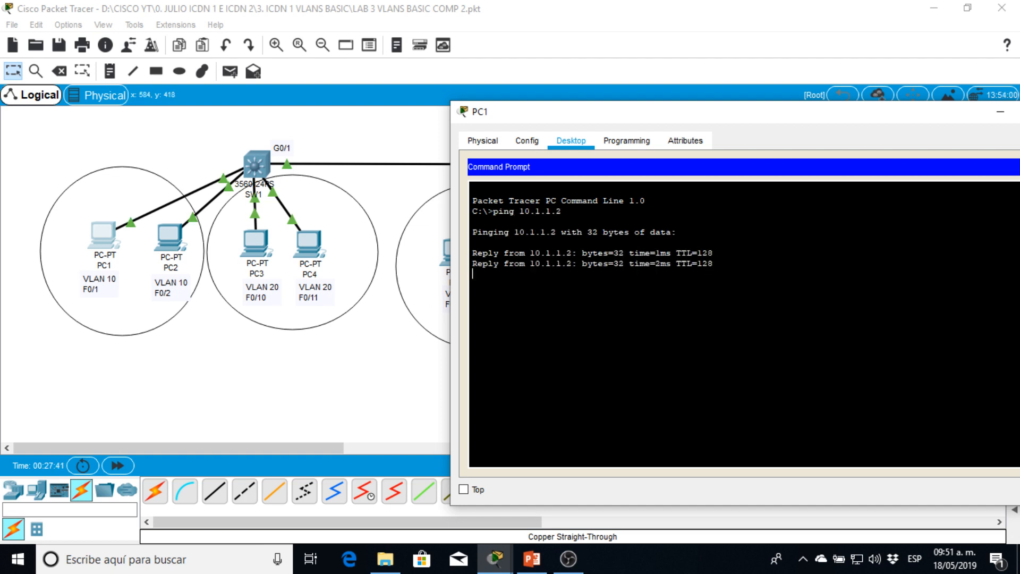
- Shrink PC1's window and move it clear of SW2's PCs, and ping PC5 at 10.1.1.3
left_click_drag(784, 121, 368, 220)
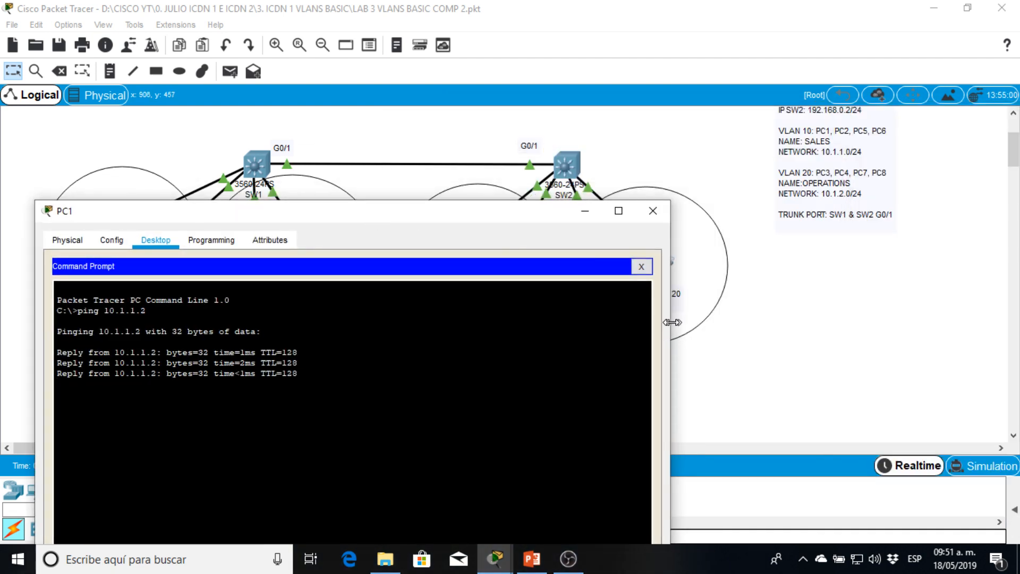
left_click_drag(671, 328, 435, 307)
left_click_drag(300, 211, 272, 68)
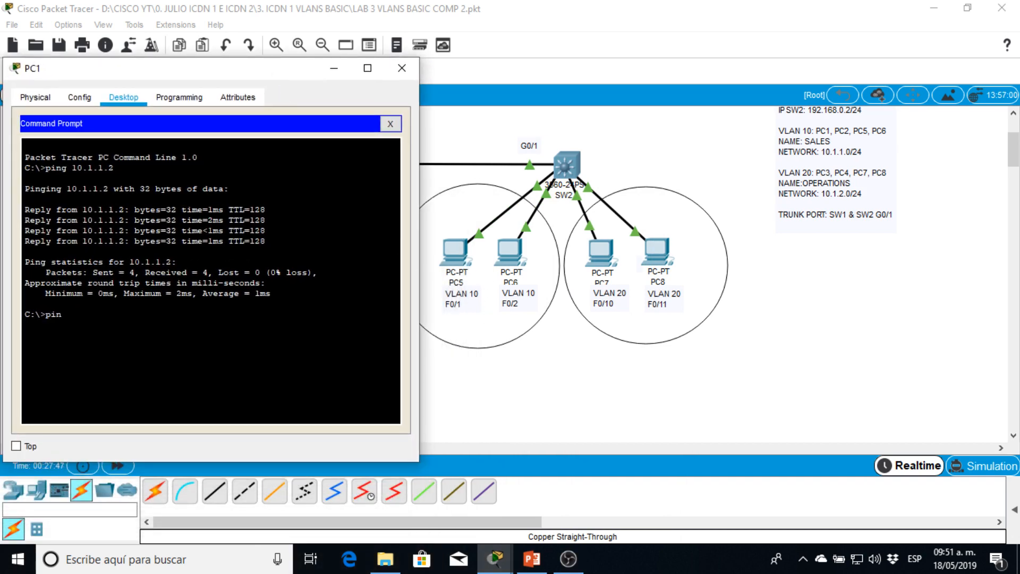
type("ping 10.1.1.3")
key("Return")
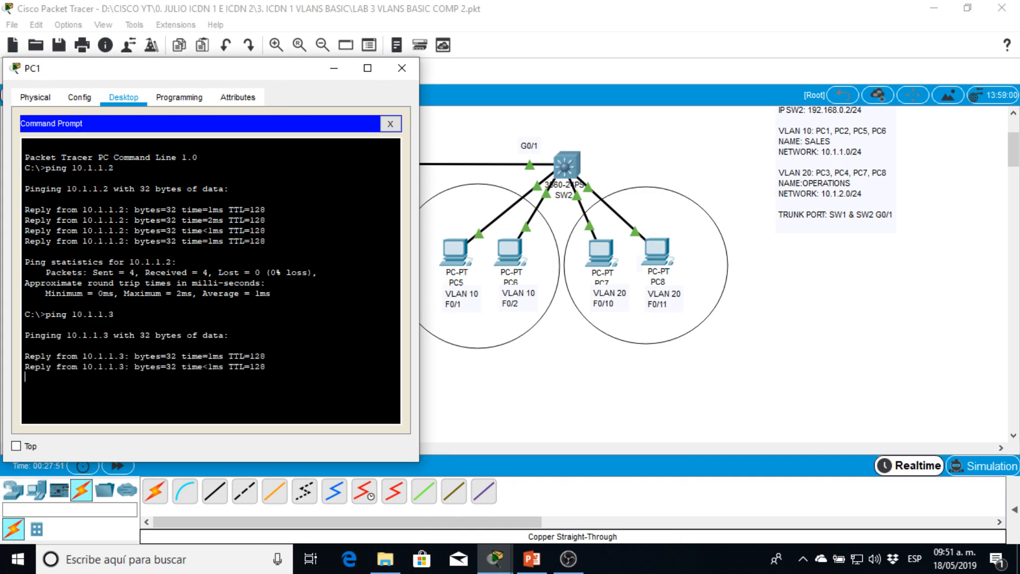
- Ping PC6 at 10.1.1.4 from PC1 and close PC1's window
left_click_drag(258, 68, 270, 230)
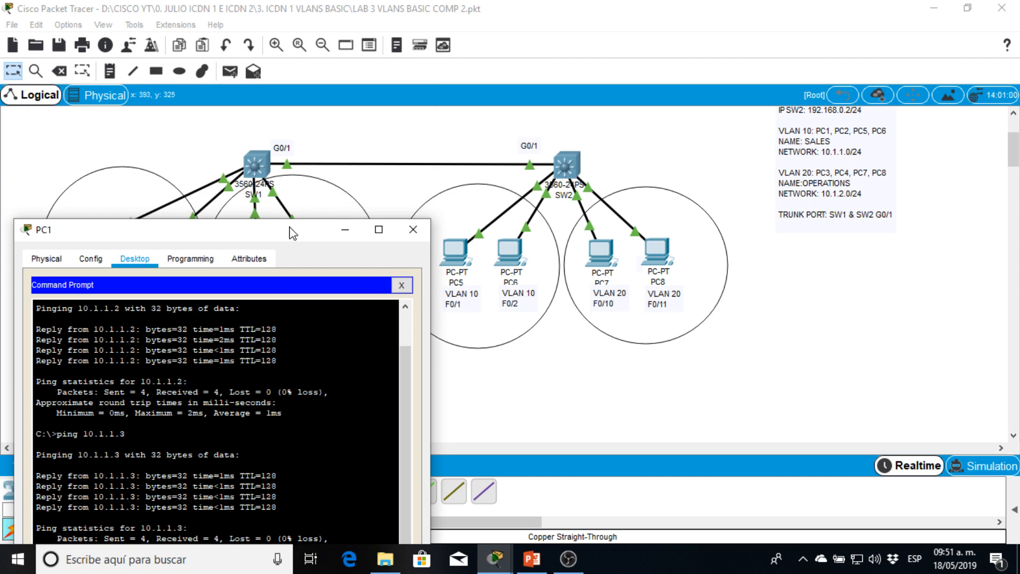
left_click_drag(292, 232, 285, 106)
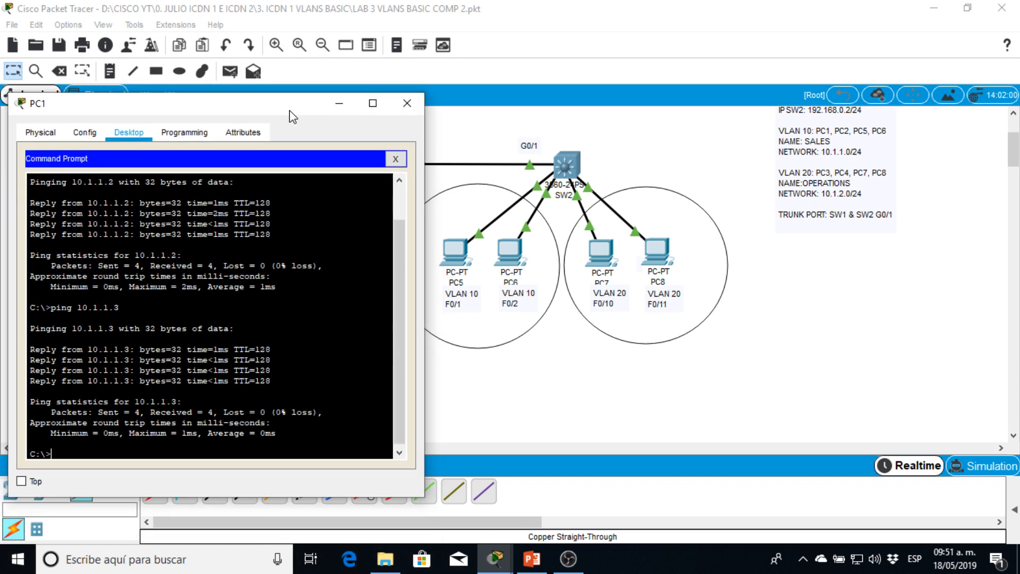
type("ping 10.1.1.4")
key("Return")
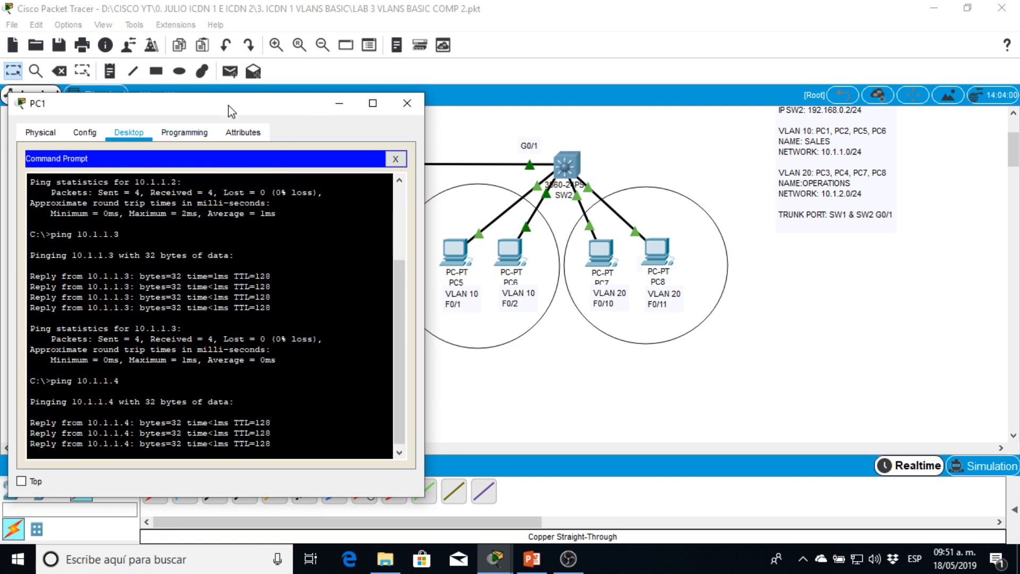
left_click_drag(228, 107, 501, 202)
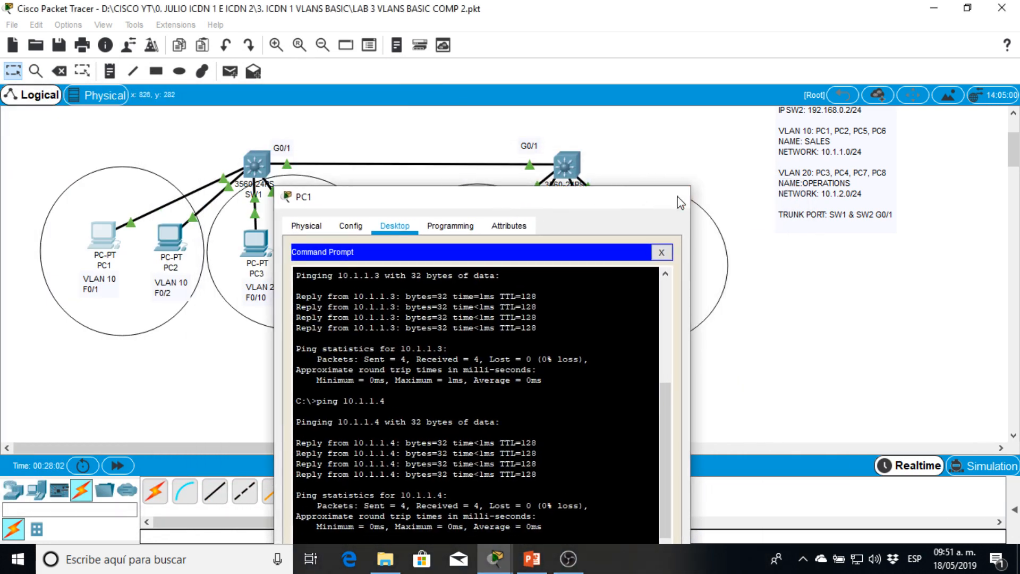
left_click(674, 197)
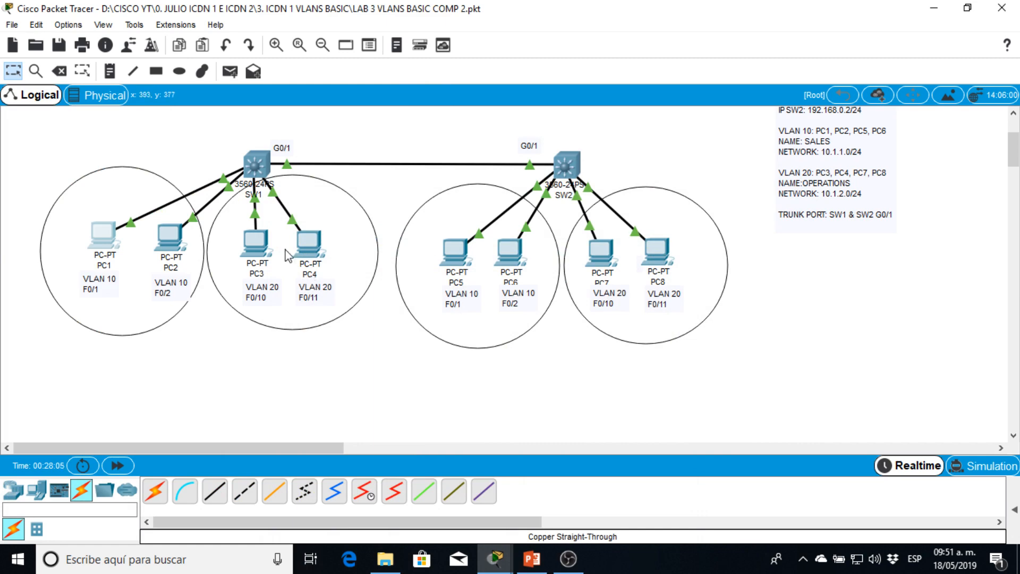
- Ping PC4 at 10.1.2.2 from PC3's Command Prompt and make PC3's window narrower
left_click(266, 248)
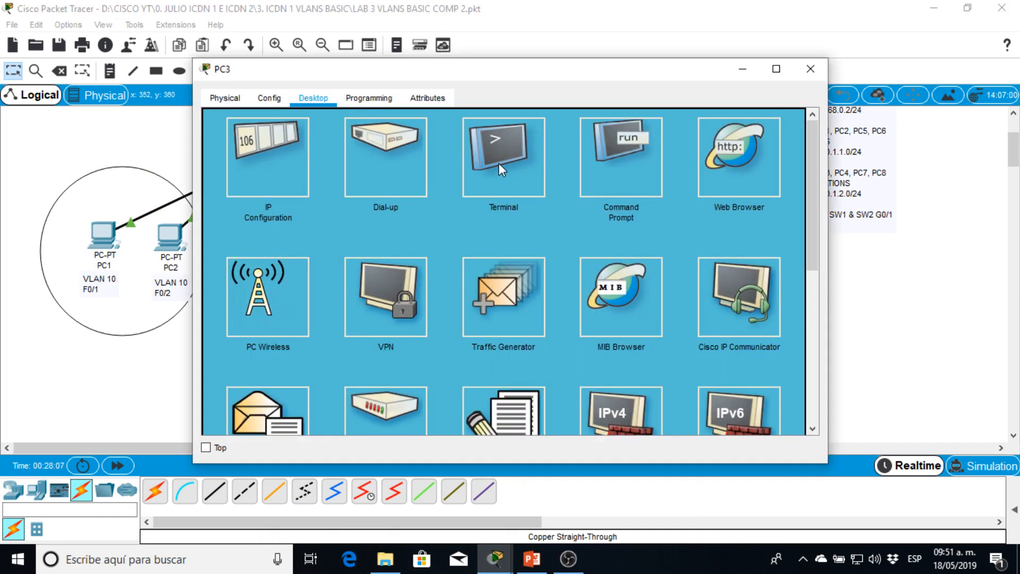
left_click(591, 151)
left_click_drag(532, 74, 374, 61)
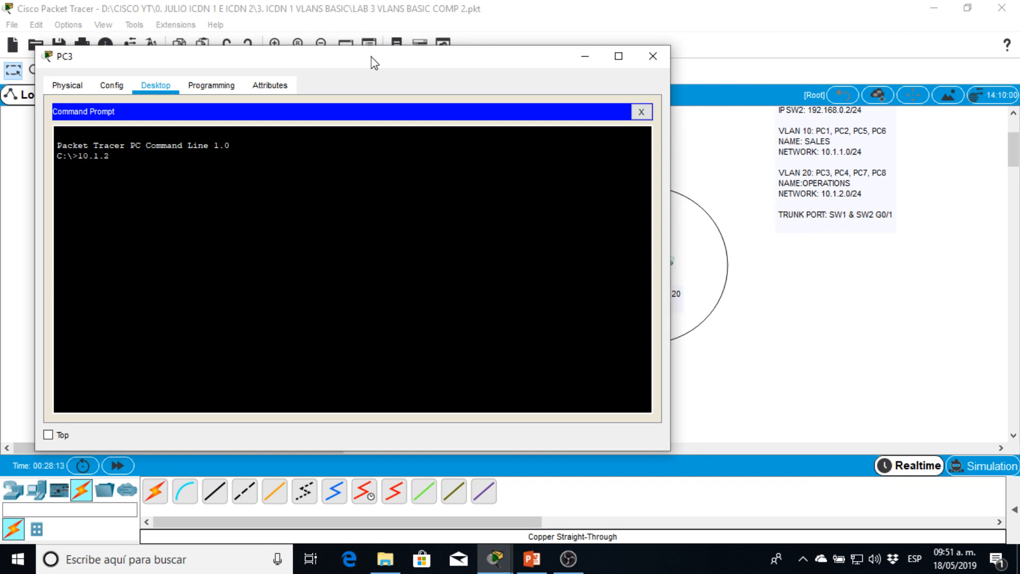
key("Return")
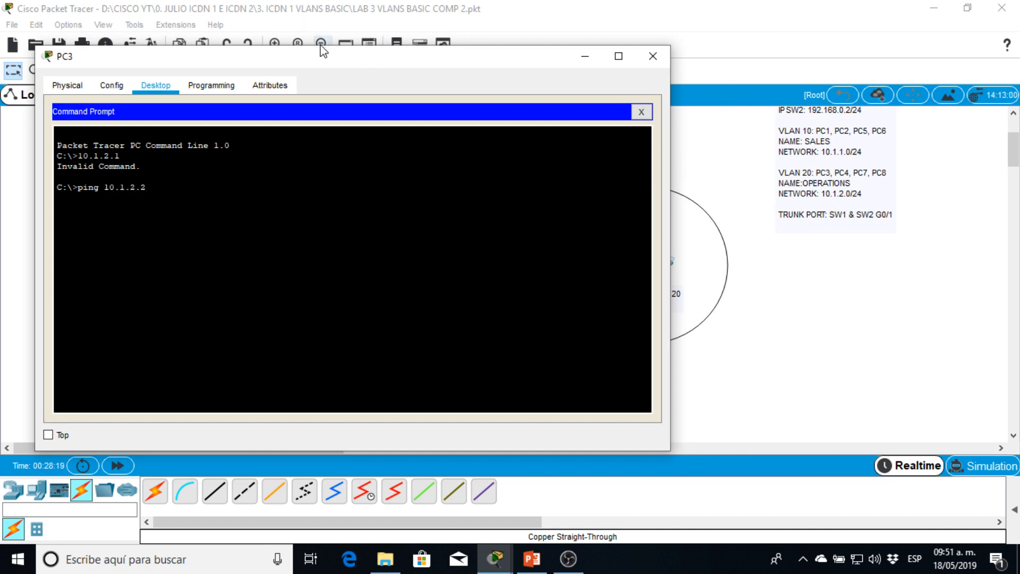
left_click_drag(319, 53, 727, 57)
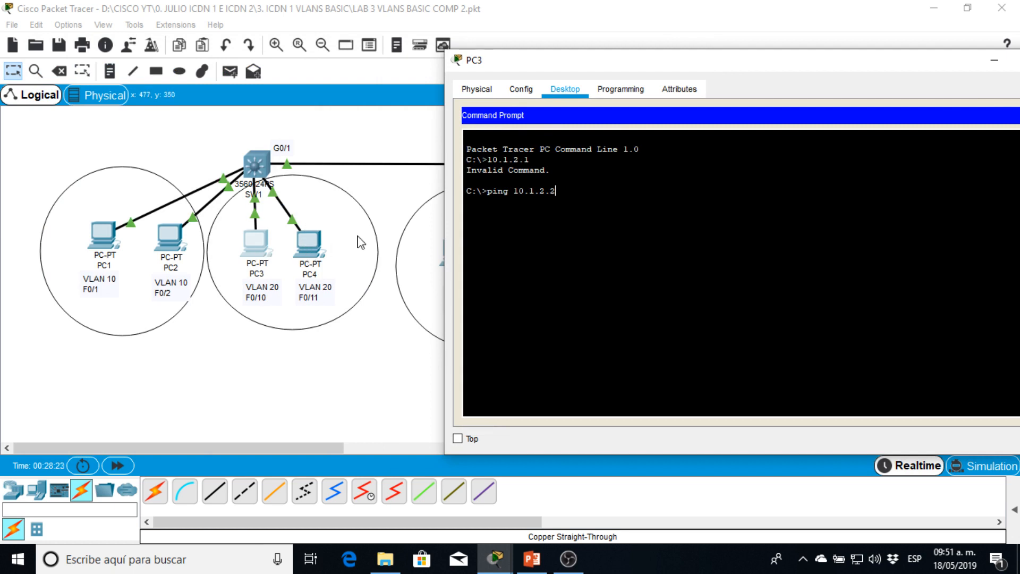
key("Return")
left_click_drag(868, 64, 693, 68)
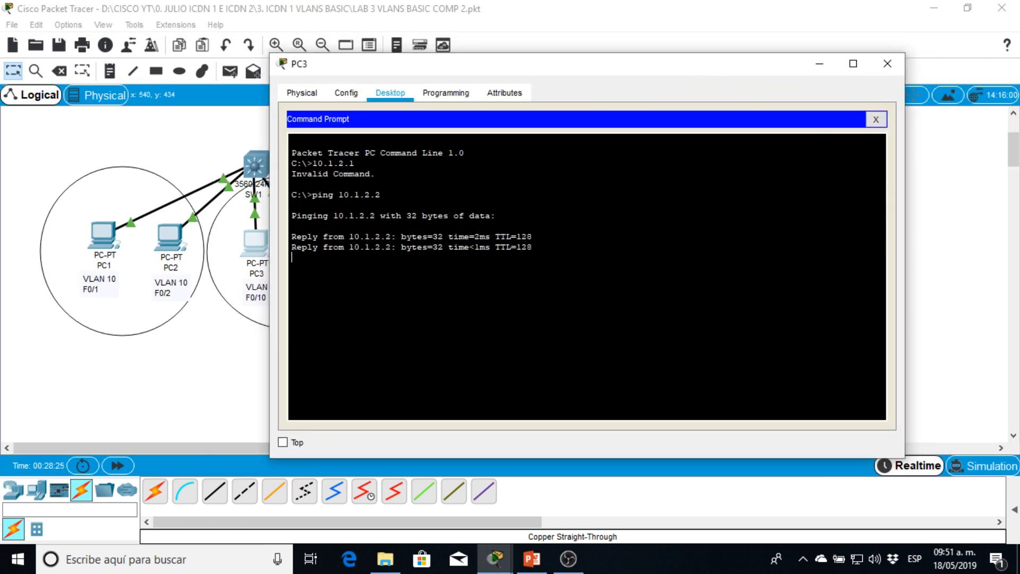
left_click_drag(908, 193, 684, 198)
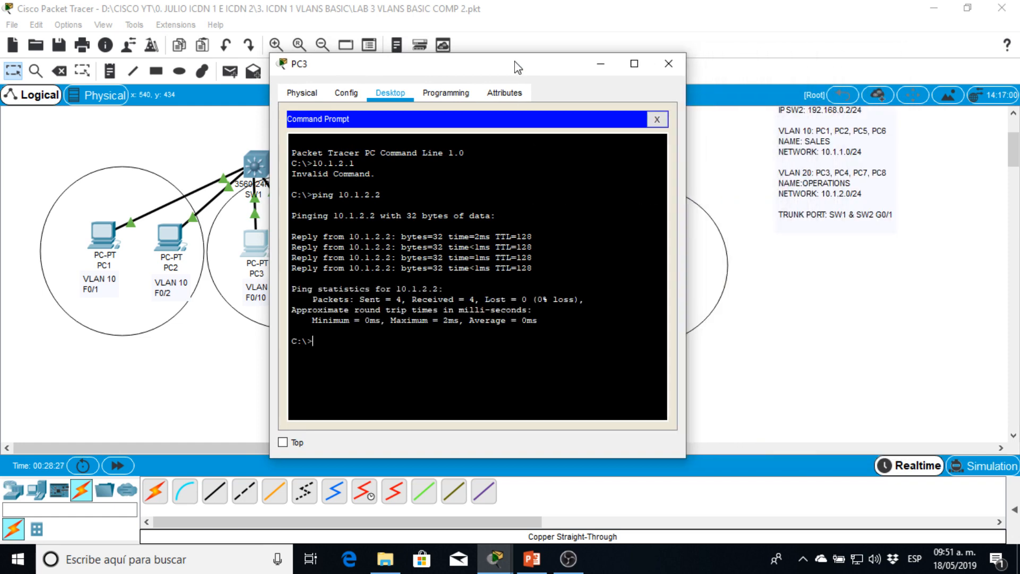
- Move PC3's window clear of SW2's PCs and ping PC7 at 10.1.2.3 from its Command Prompt
left_click_drag(518, 65, 264, 66)
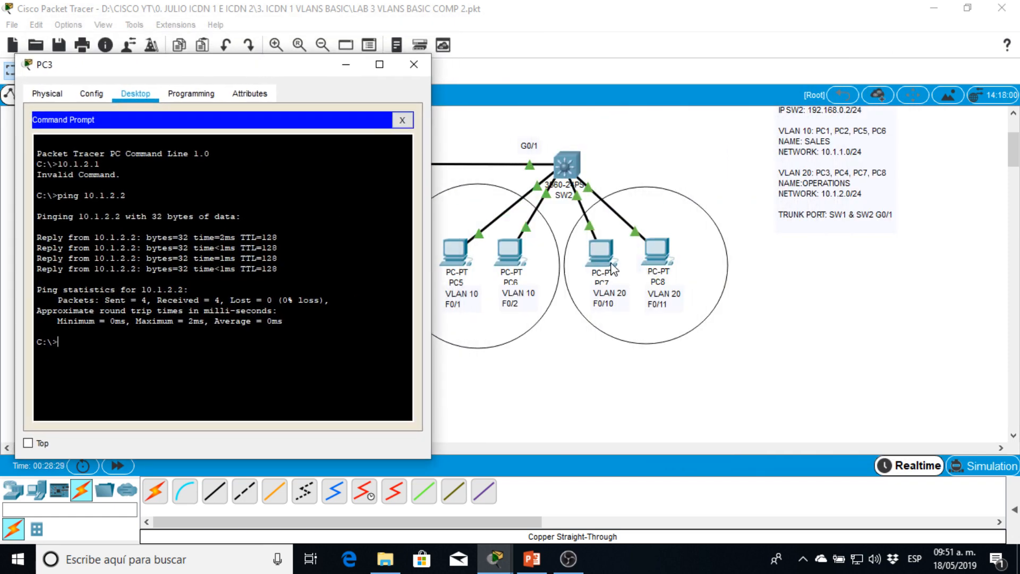
key("Up")
key("BackSpace")
type("3")
key("Return")
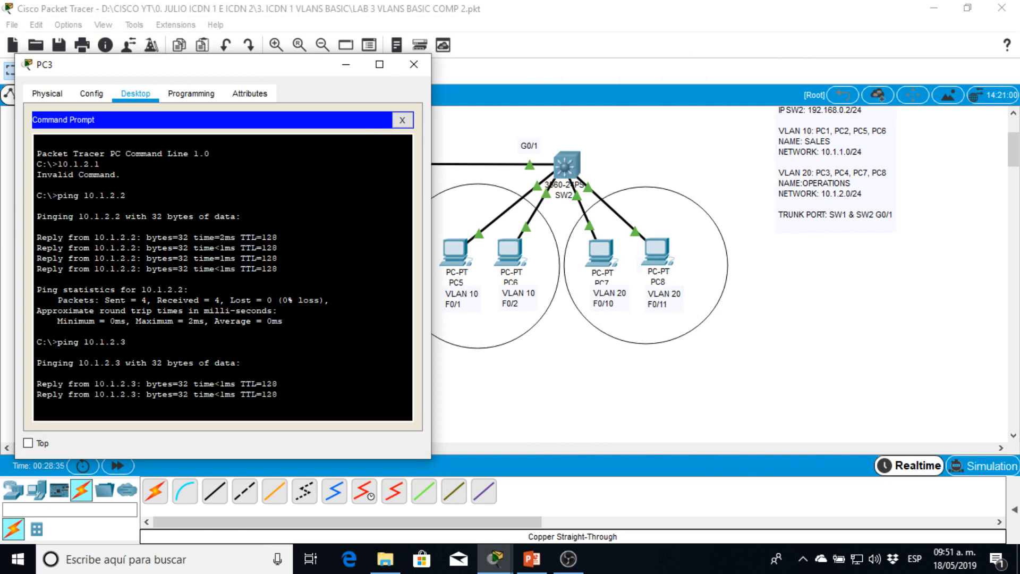
- Stop the running ping, ping PC8 at 10.1.2.4 from PC3, and close PC3's window
key("ctrl+c")
key("Up")
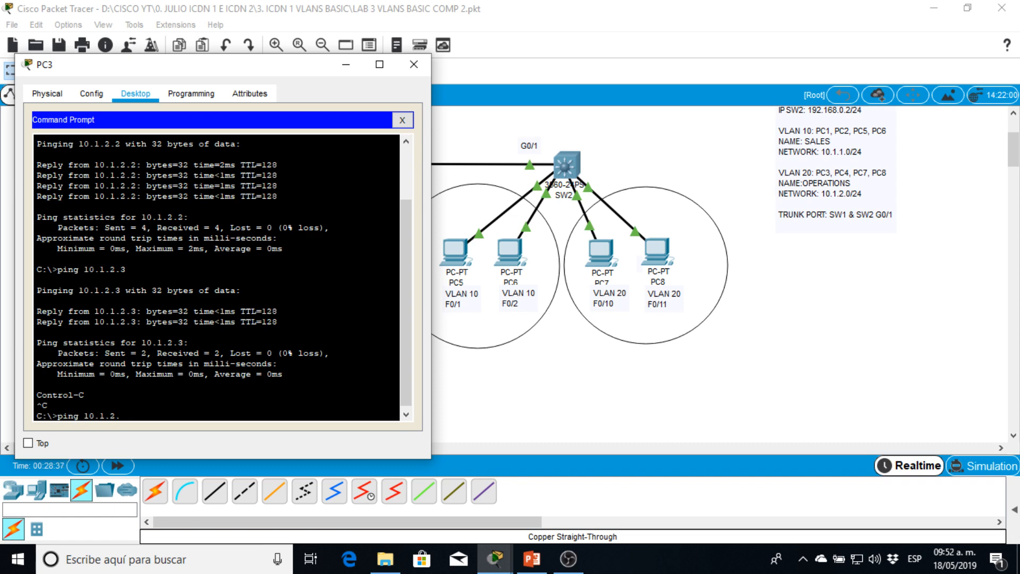
type("4")
key("Return")
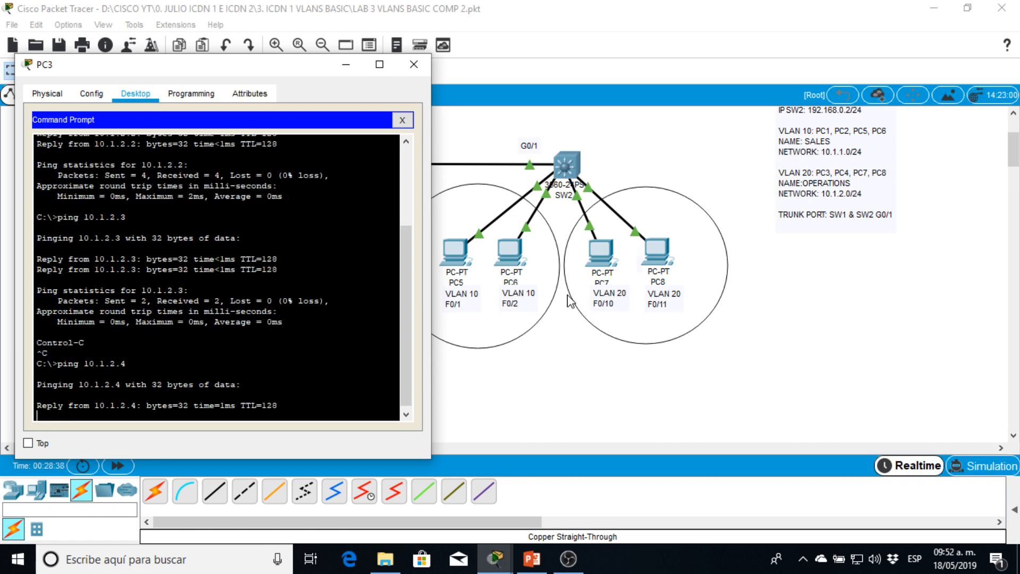
left_click_drag(289, 72, 590, 68)
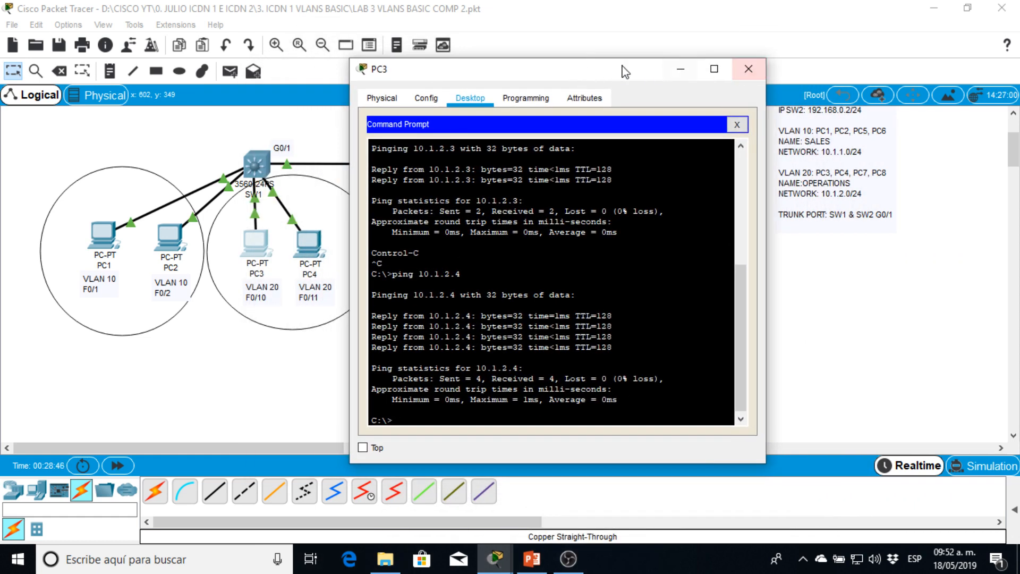
left_click_drag(616, 74, 583, 83)
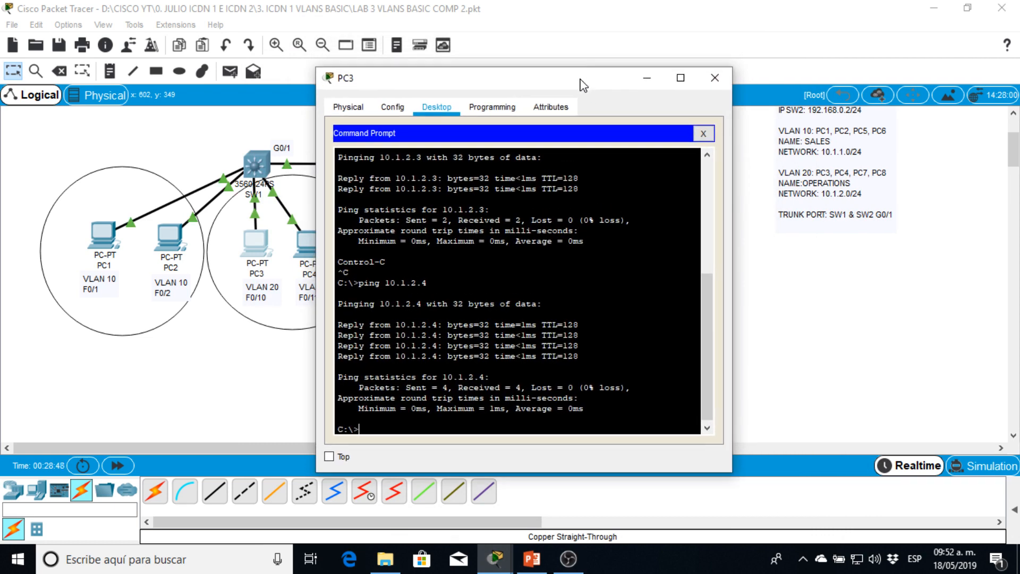
left_click(715, 79)
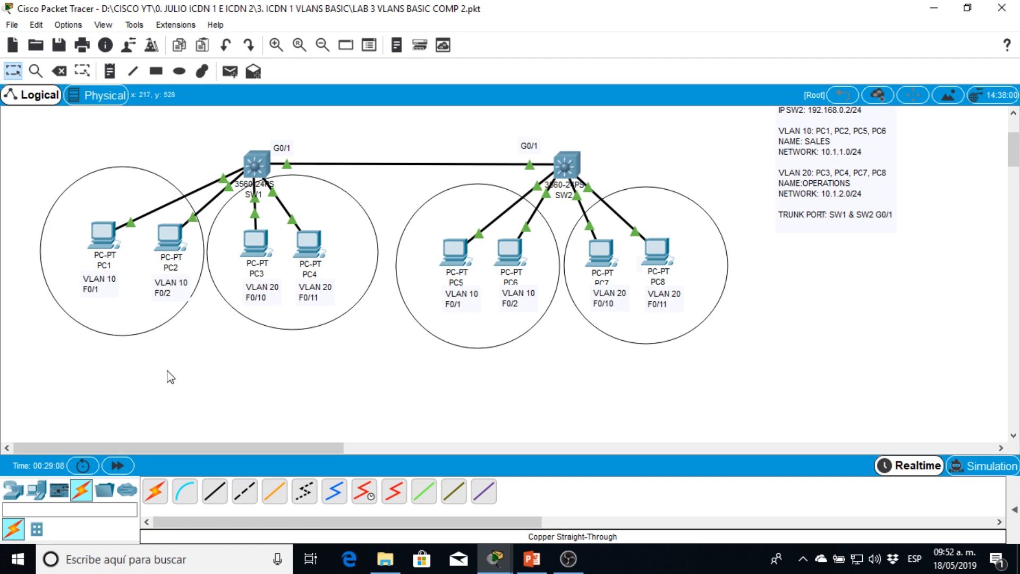
- Reopen PC3's desktop, make its window narrower and move it clear of SW1's PCs
left_click(256, 242)
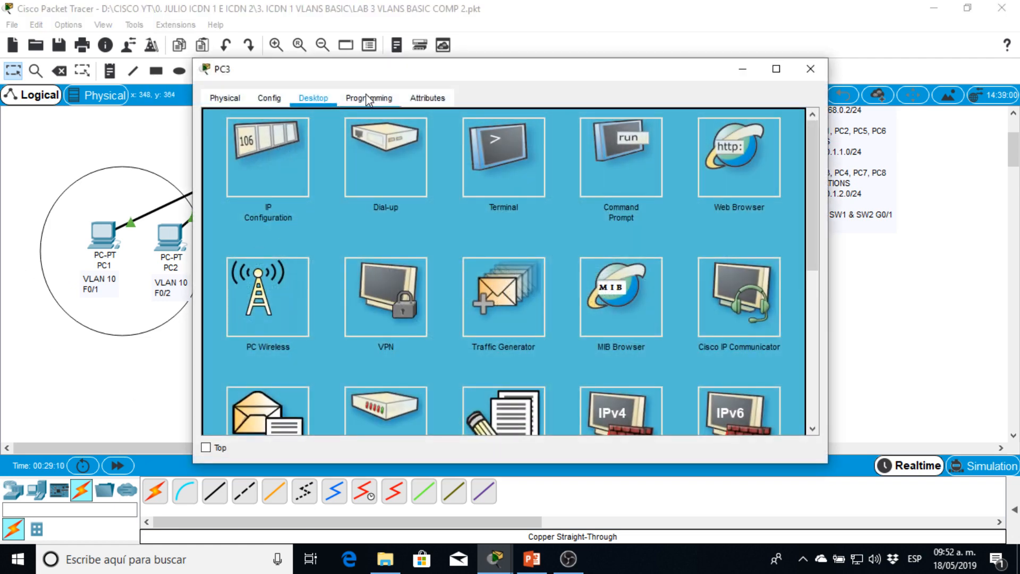
left_click_drag(390, 58, 553, 66)
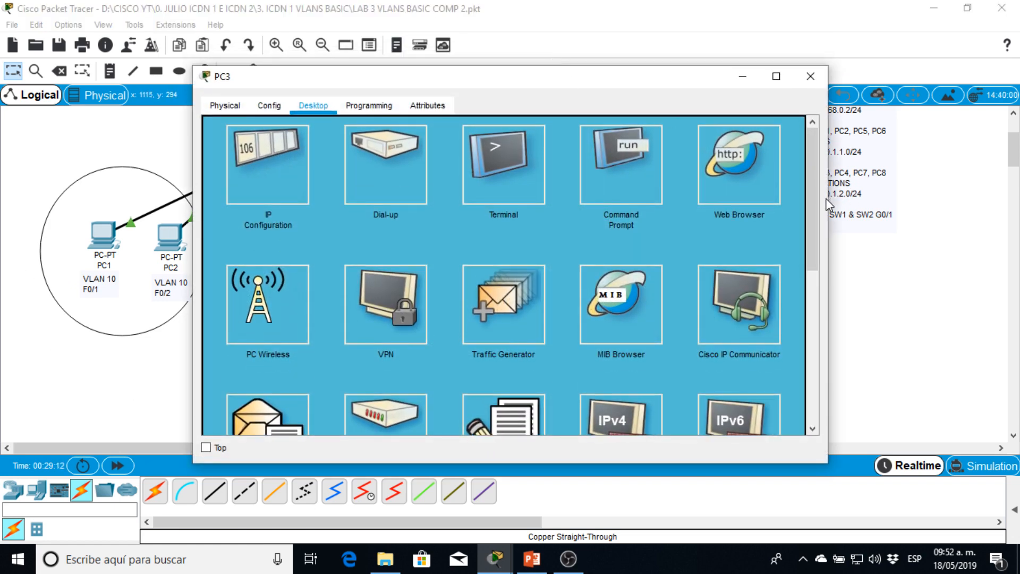
left_click_drag(828, 203, 584, 196)
left_click_drag(387, 77, 702, 57)
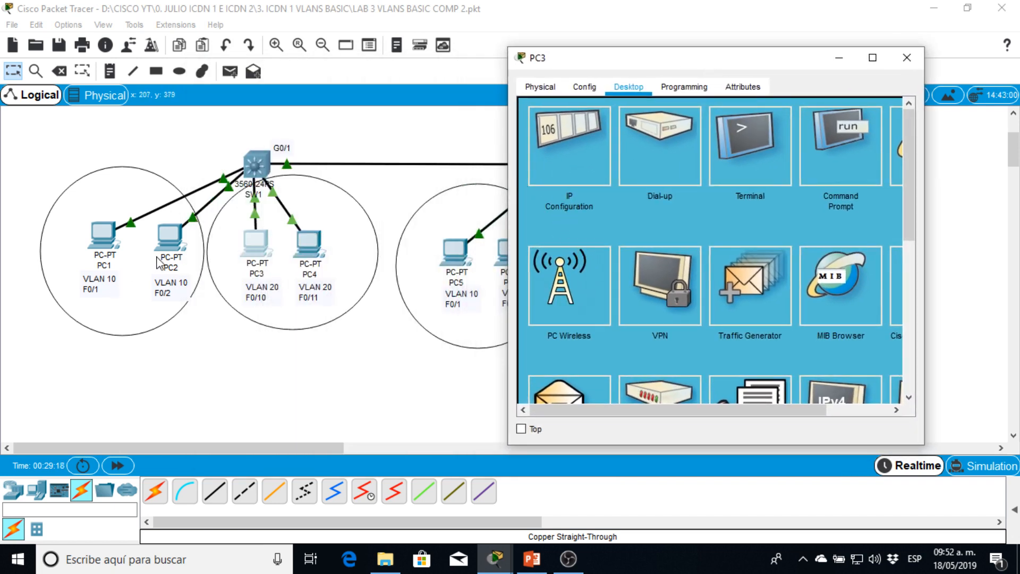
- Check PC2's IP configuration and close its window
left_click(174, 239)
left_click(241, 152)
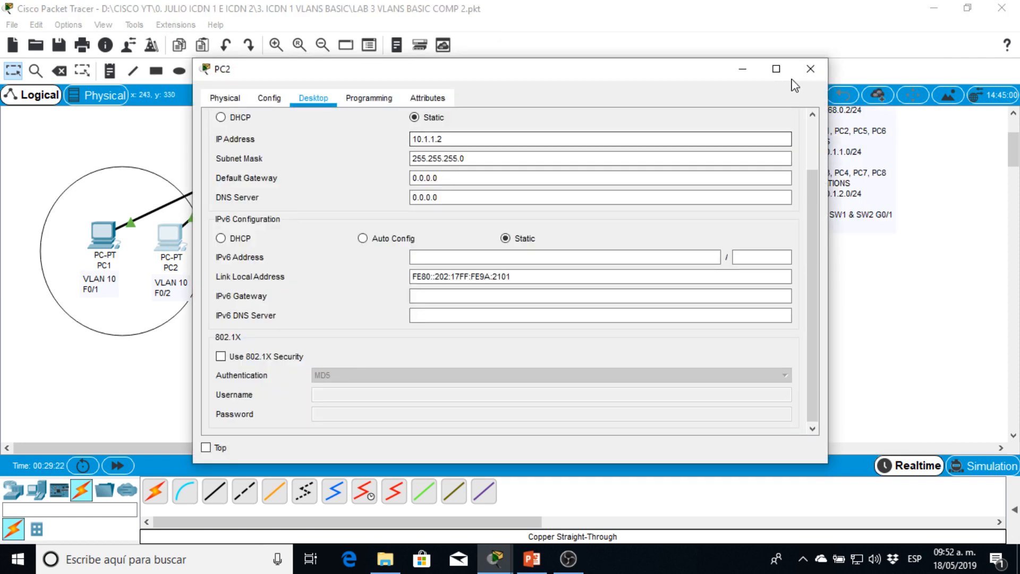
left_click(810, 68)
- Set PC3's static IP address to 10.1.1.10 and close its IP configuration
left_click(263, 240)
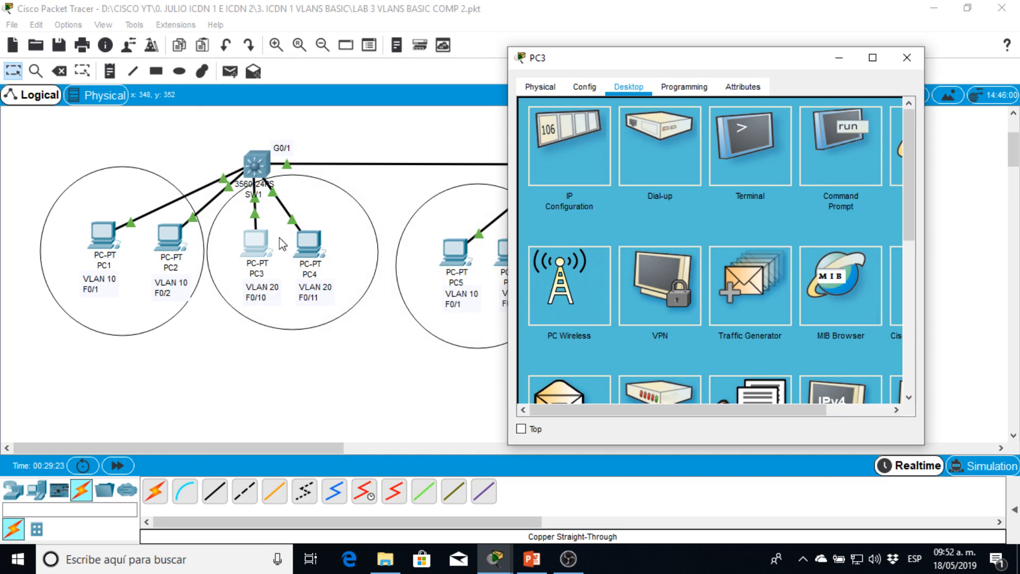
left_click(572, 156)
left_click(665, 120)
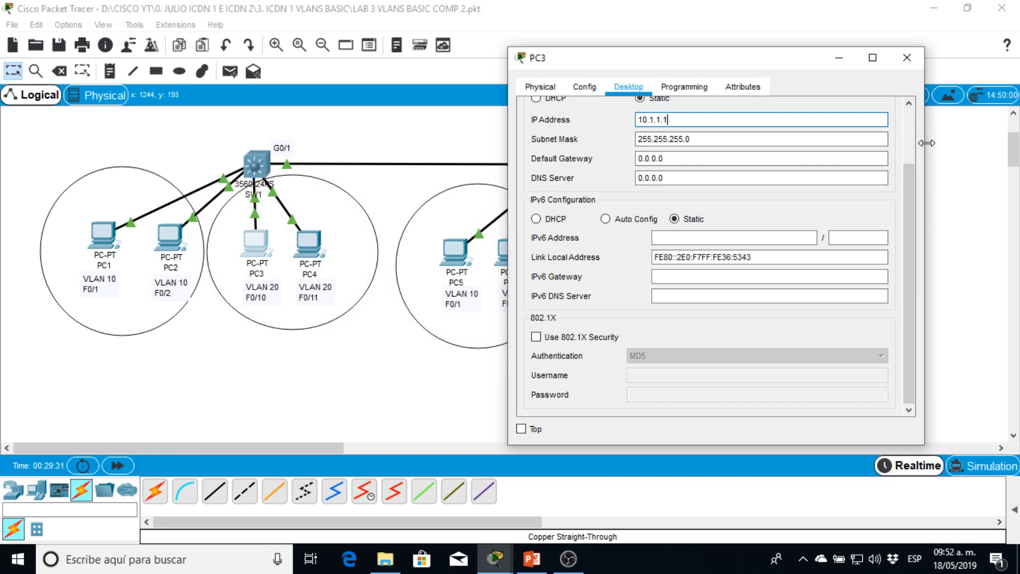
scroll(914, 127, "up", 3)
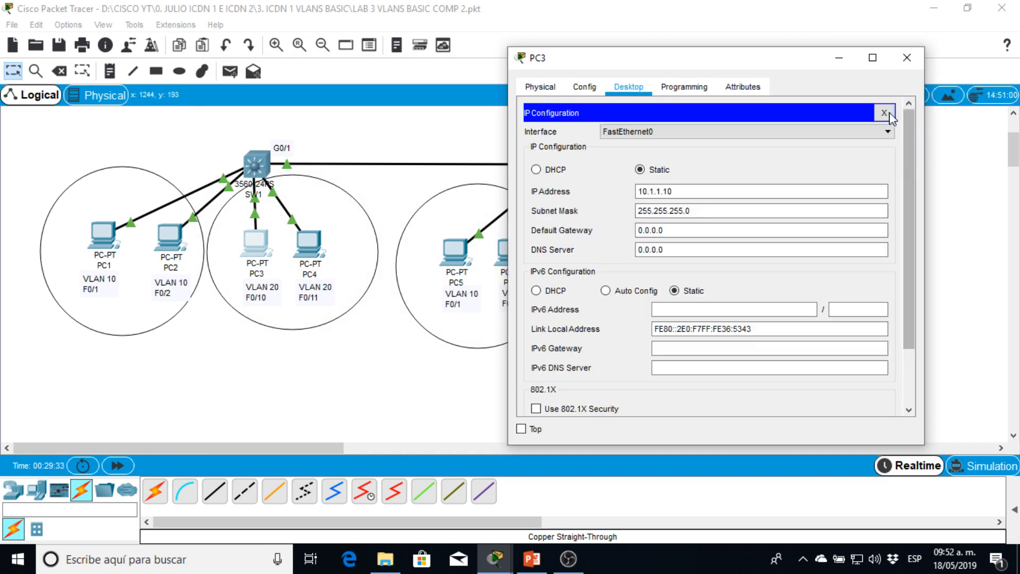
left_click(883, 113)
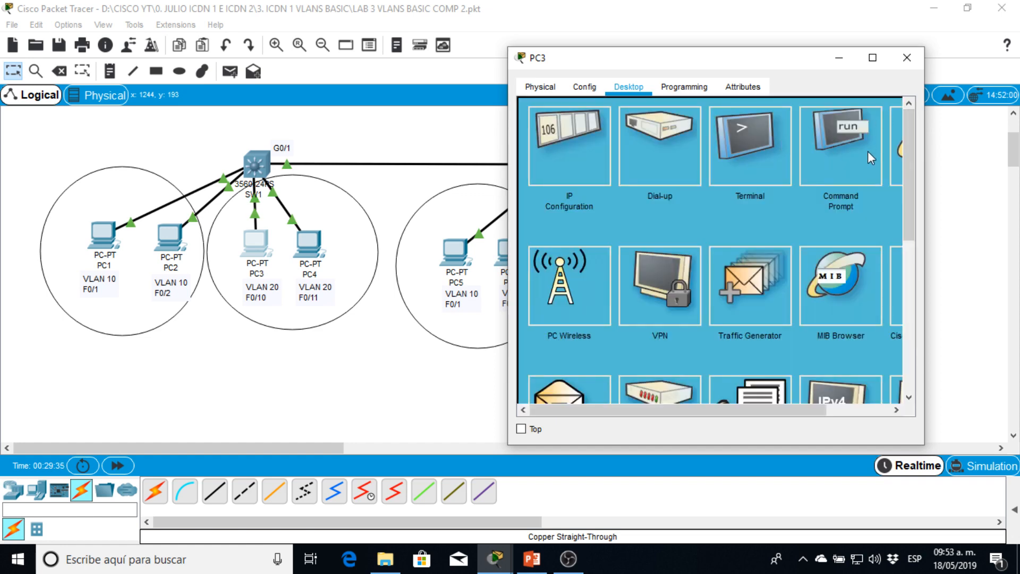
- Check PC3's IP settings by running ipconfig in its Command Prompt
left_click(841, 160)
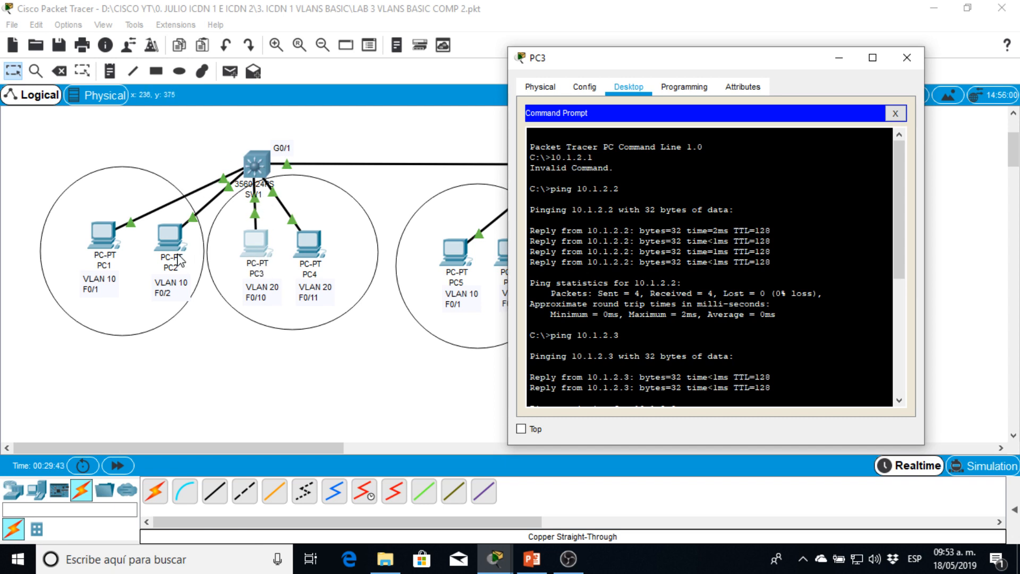
key("Return")
key("Return")
key("Return")
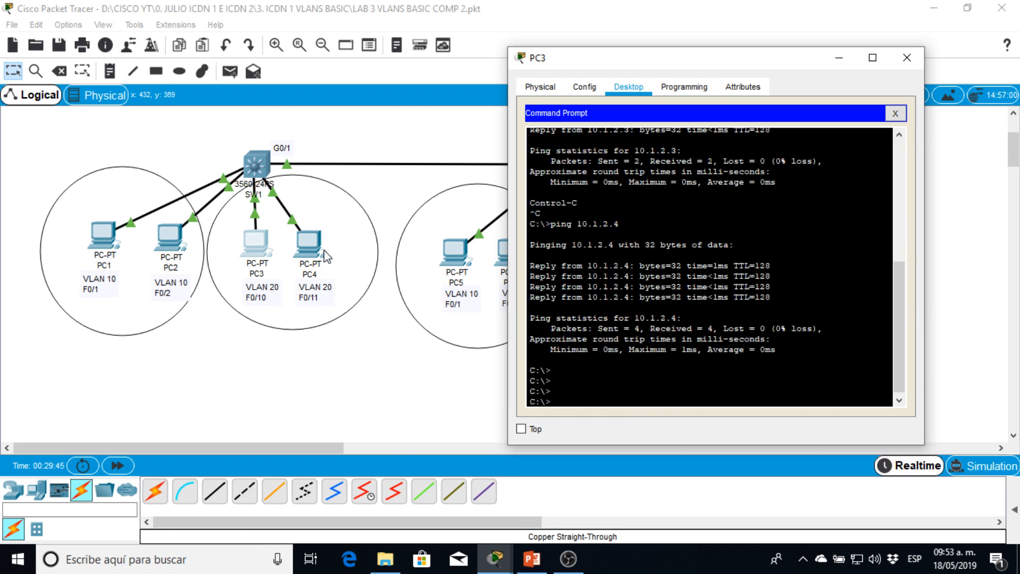
key("Up")
type("g")
key("Return")
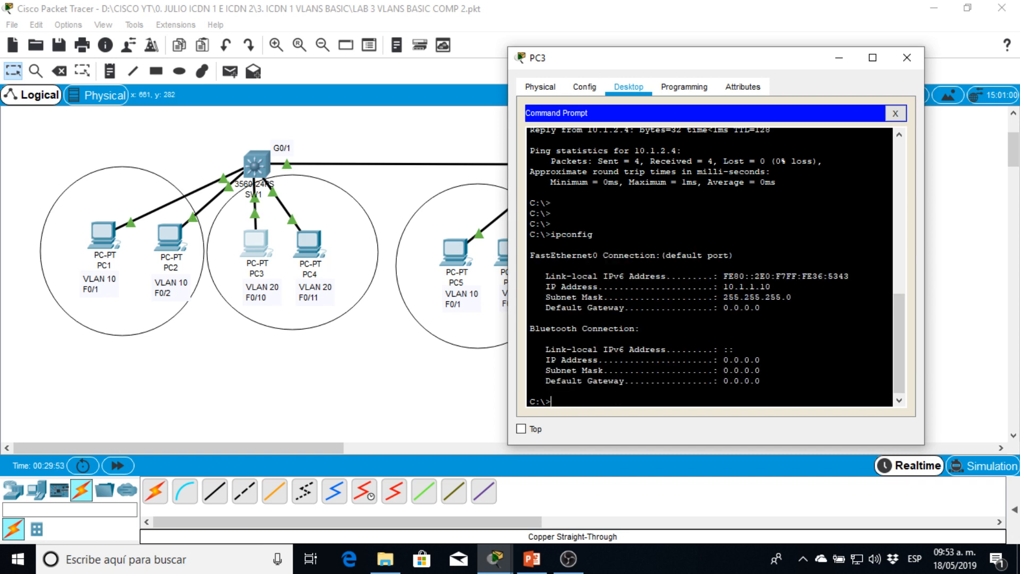
- Compare PC3's subnet mask and address with PC2's IP configuration, closing PC2's window when done
left_click_drag(749, 288, 754, 287)
left_click(166, 244)
left_click(292, 147)
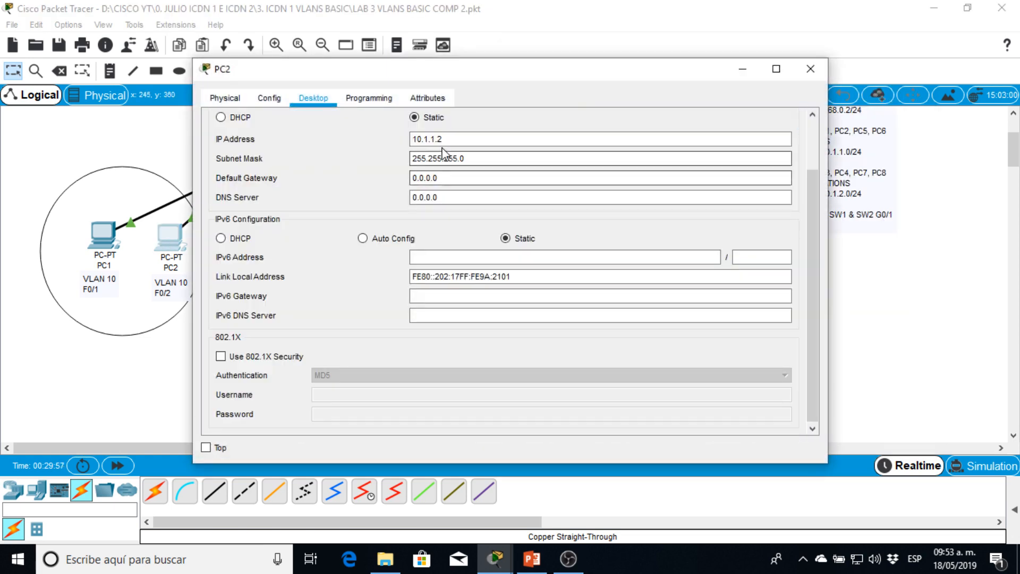
left_click_drag(431, 140, 437, 140)
left_click(810, 69)
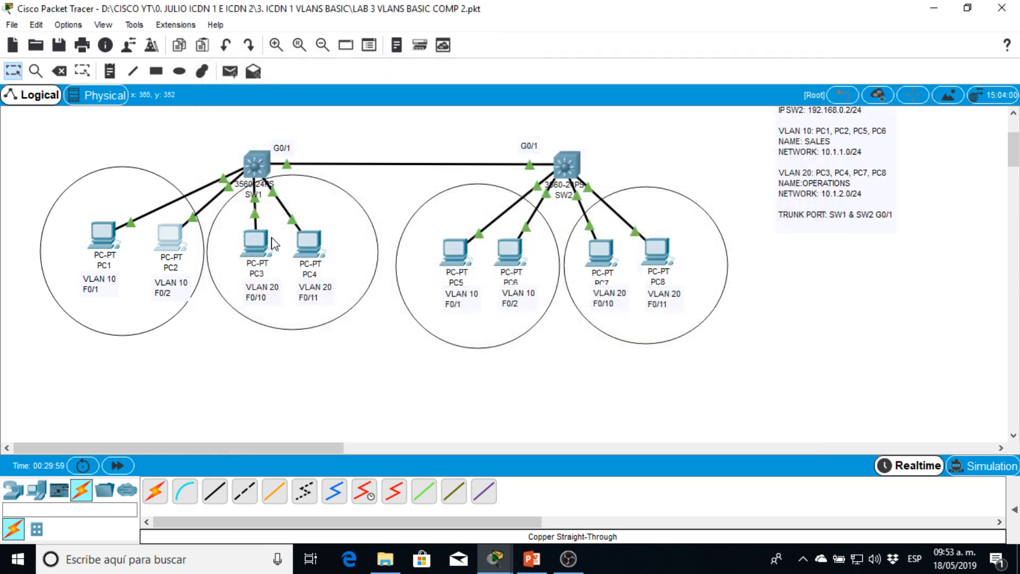
- Test connectivity between the VLANs by pinging PC2 at 10.1.1.2 from PC3's Command Prompt
left_click(268, 240)
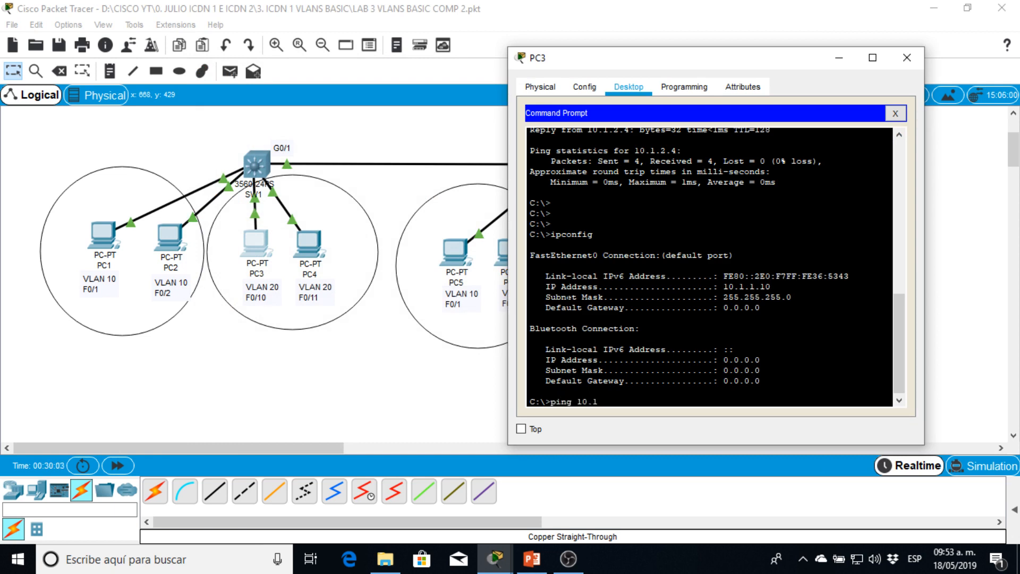
type("ping 10.1.1.2")
key("Return")
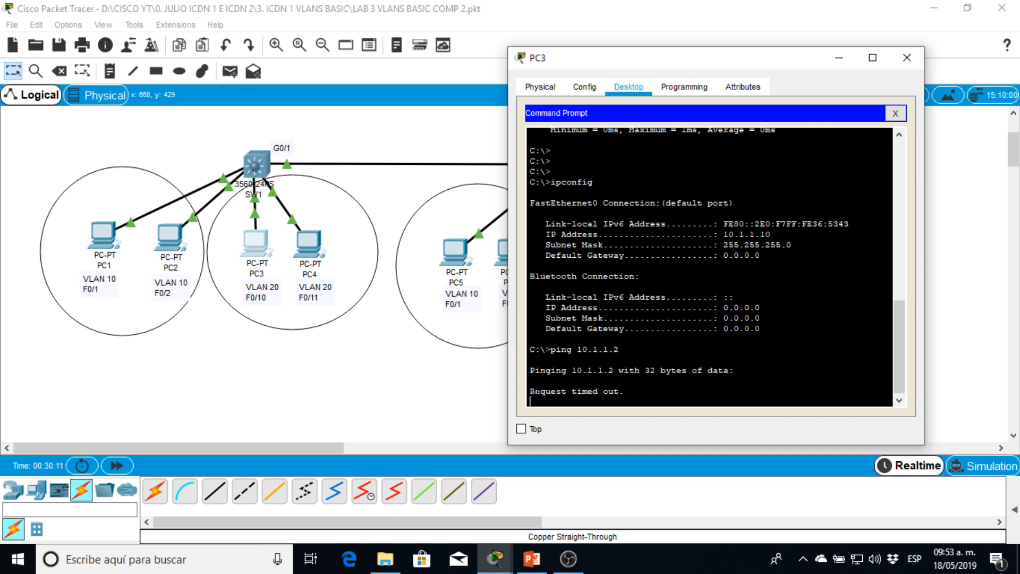
left_click_drag(534, 391, 625, 390)
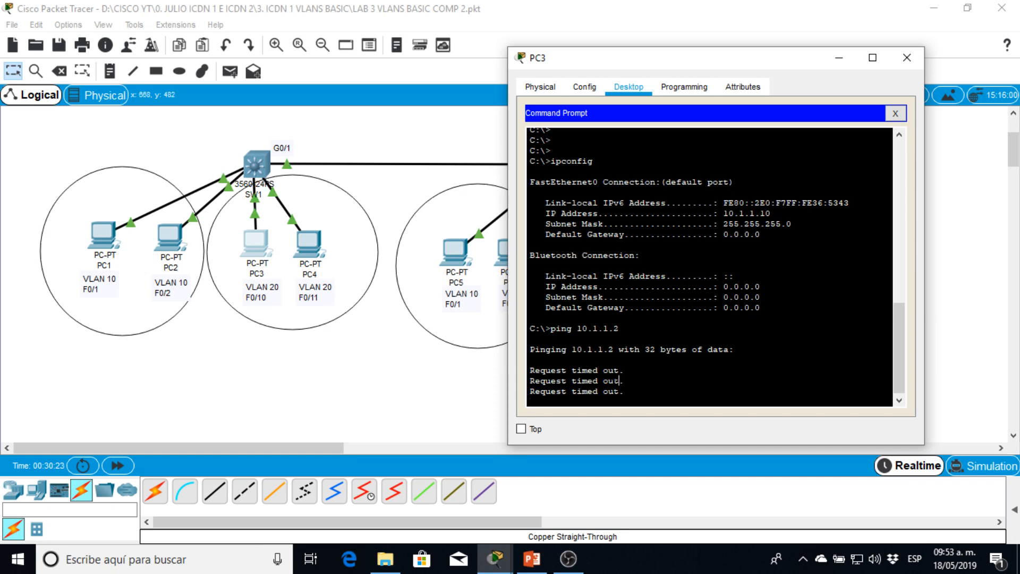
left_click_drag(624, 380, 552, 306)
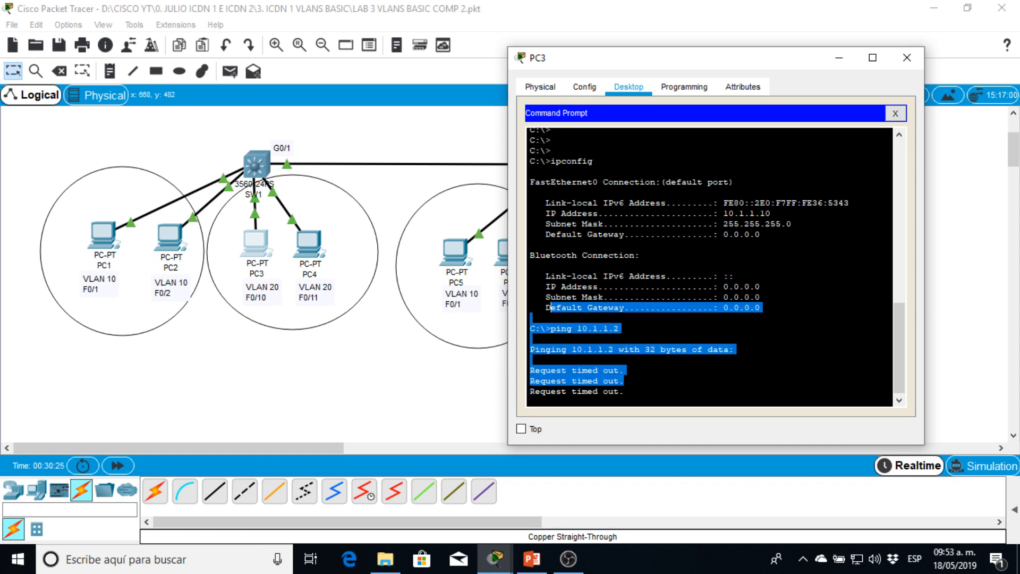
left_click(553, 307)
- View PC3's global configuration settings and widen its window beside SW1's PCs
left_click_drag(587, 63, 662, 43)
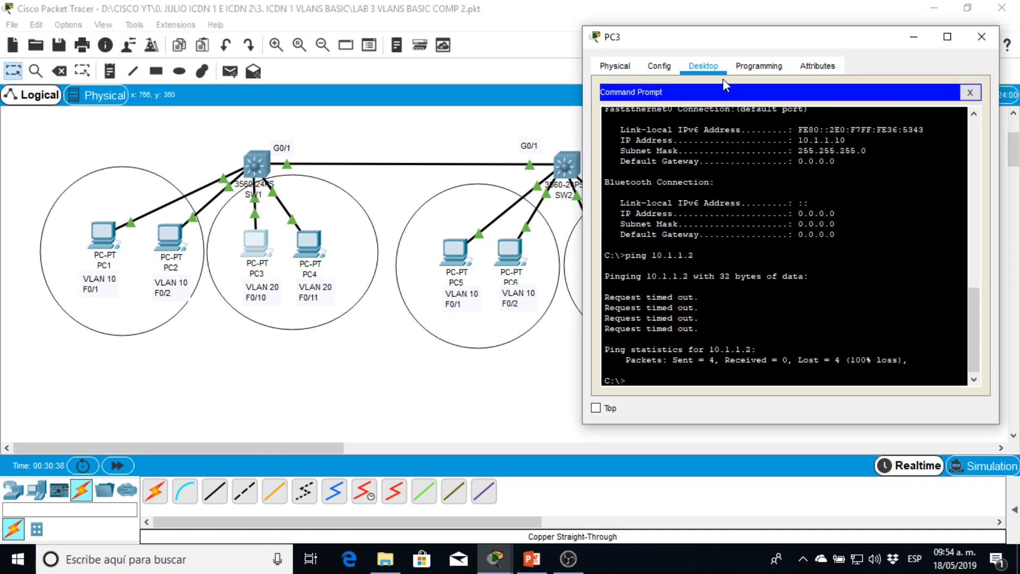
left_click(658, 66)
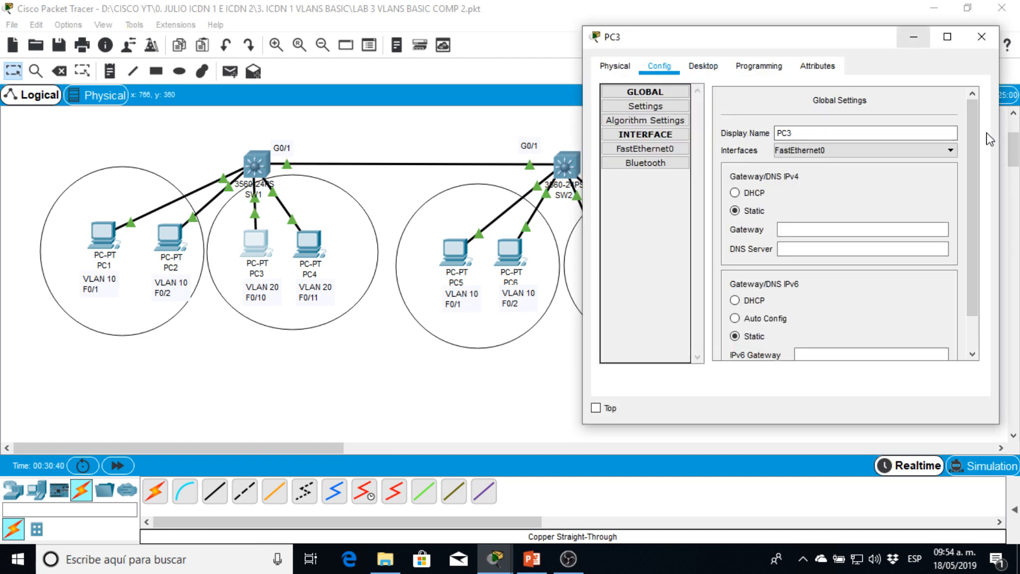
left_click_drag(721, 47, 529, 49)
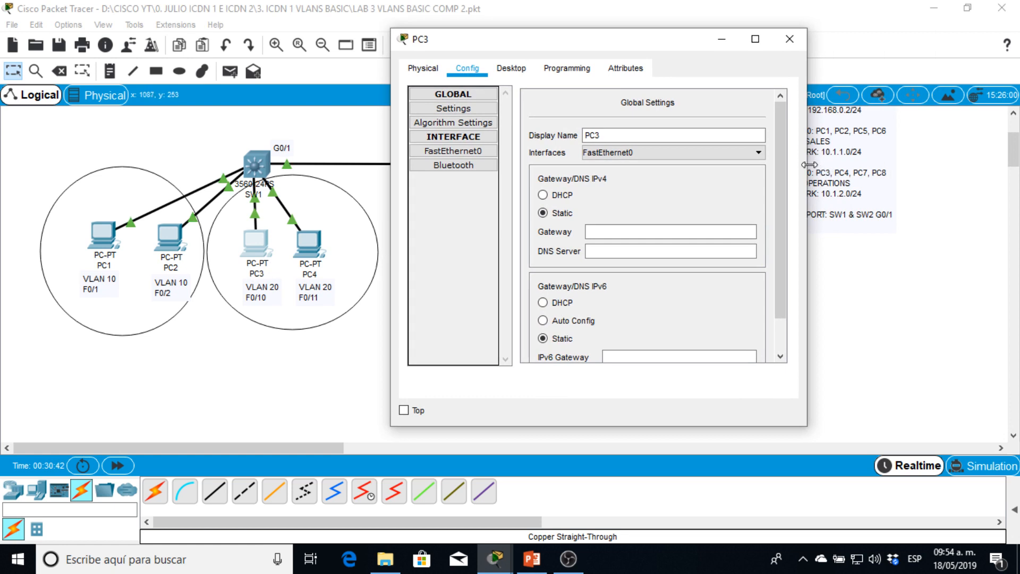
left_click_drag(807, 160, 996, 159)
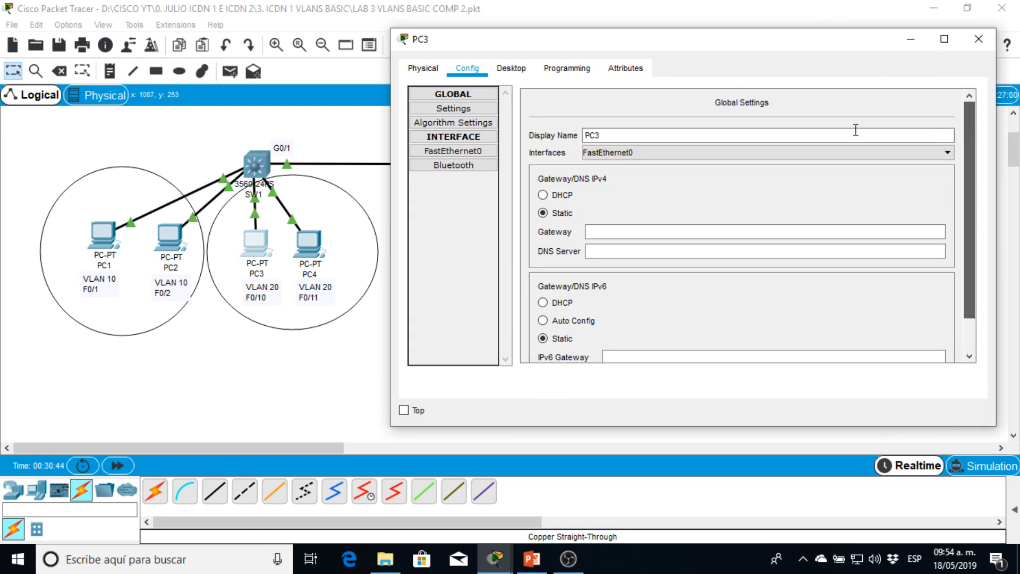
left_click(478, 95)
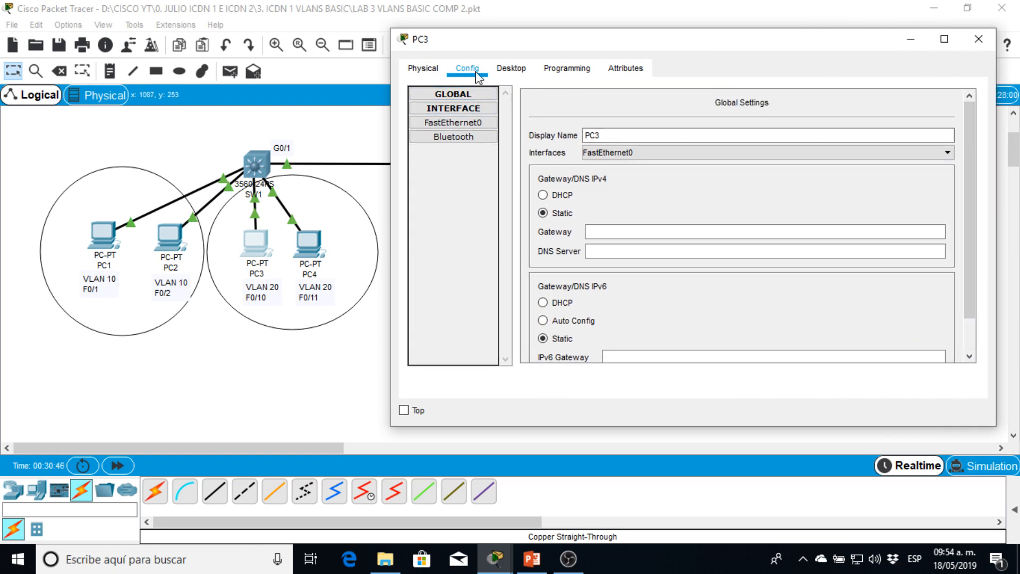
- Close PC3's Command Prompt, restore its static IP address to 10.1.2.1 and close its window
left_click(511, 69)
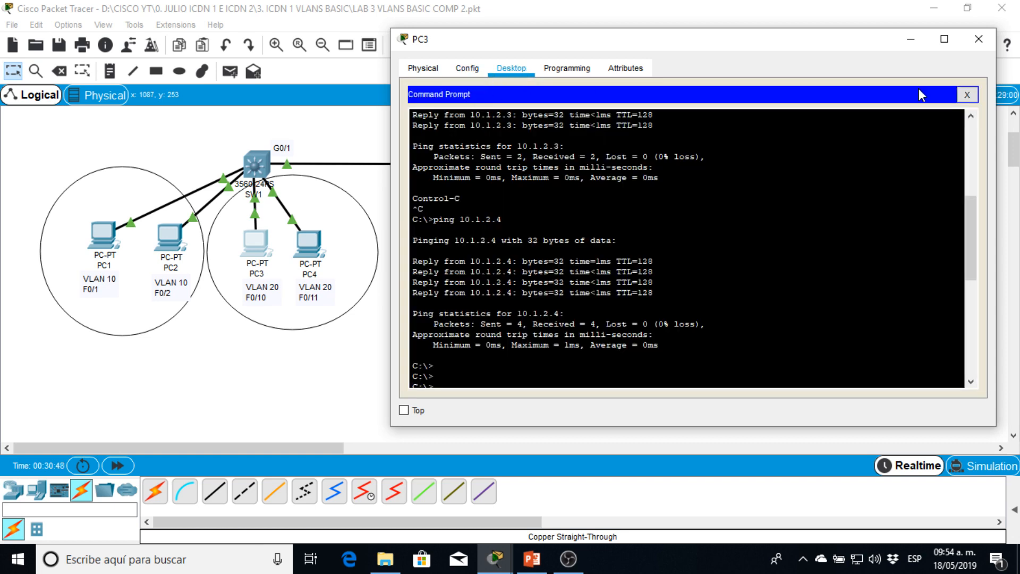
left_click(966, 94)
left_click(564, 113)
scroll(623, 101, "up", 1)
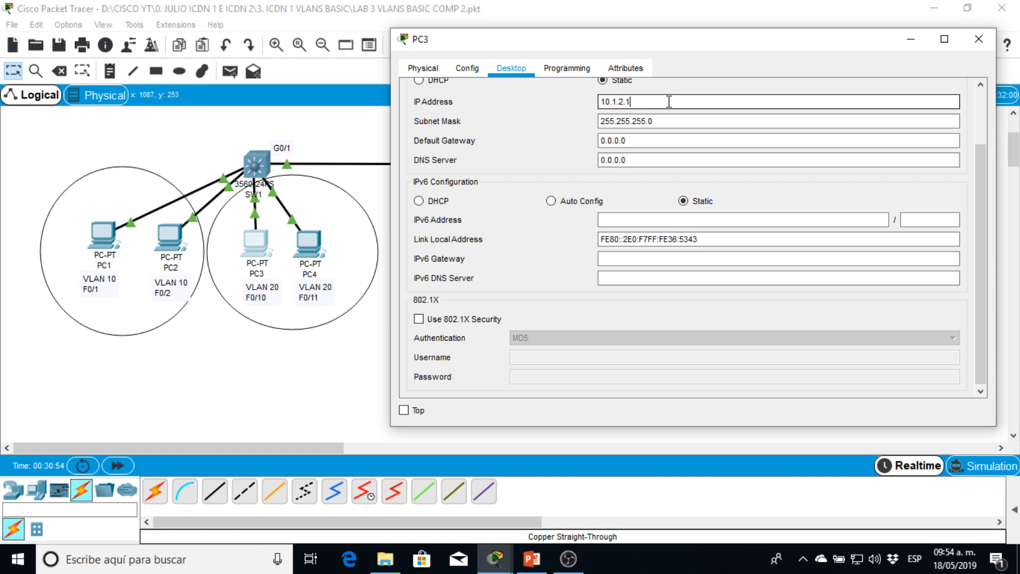
left_click(980, 93)
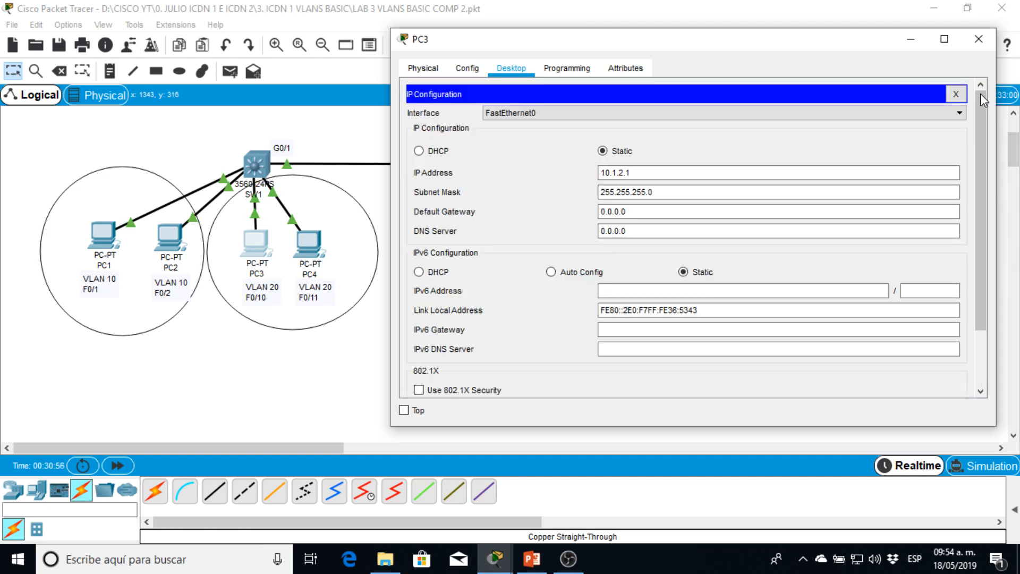
left_click(955, 94)
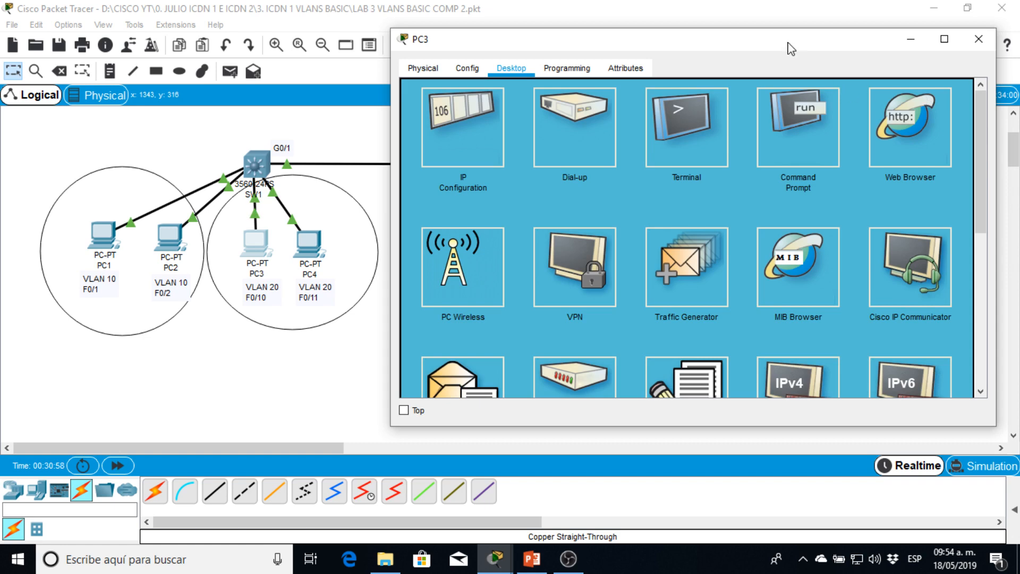
left_click_drag(777, 50, 591, 85)
left_click(792, 74)
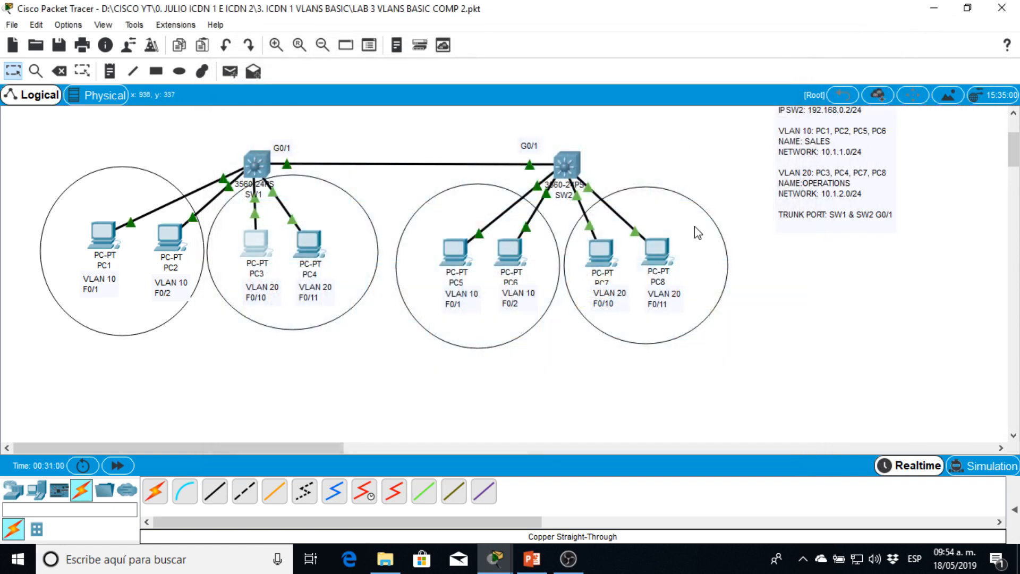
left_click_drag(880, 375, 2, 16)
left_click(848, 340)
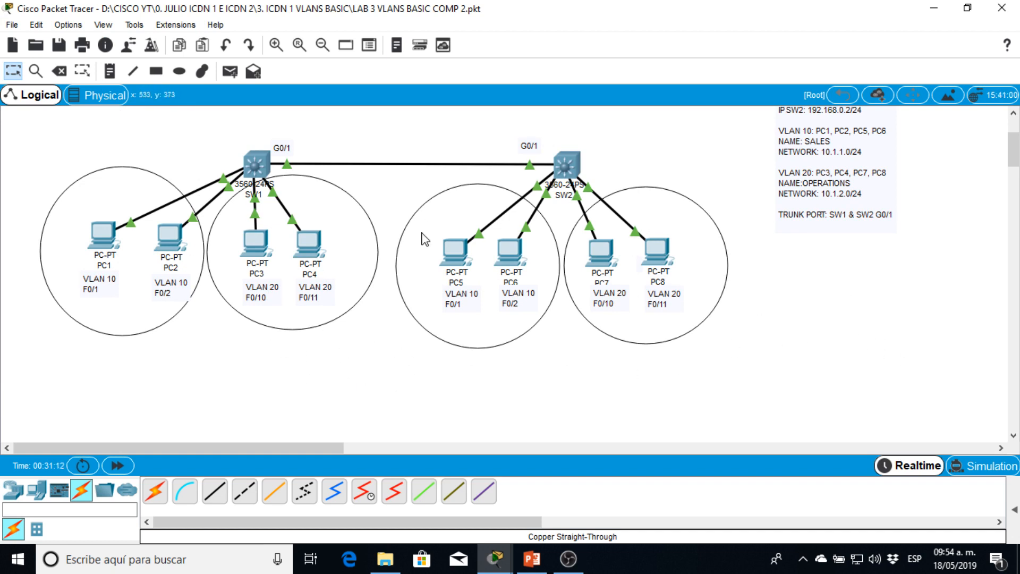
left_click_drag(922, 363, 725, 394)
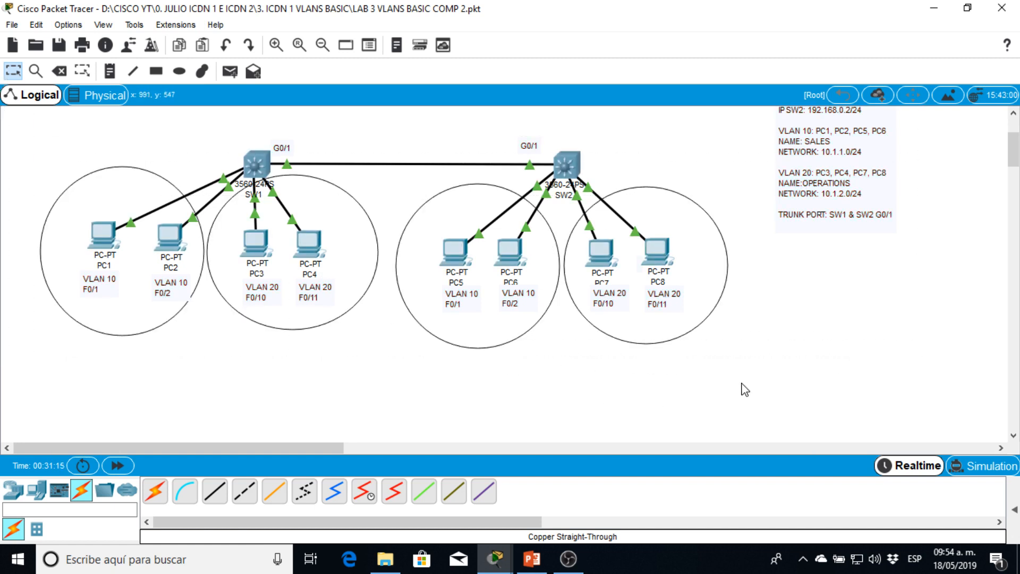